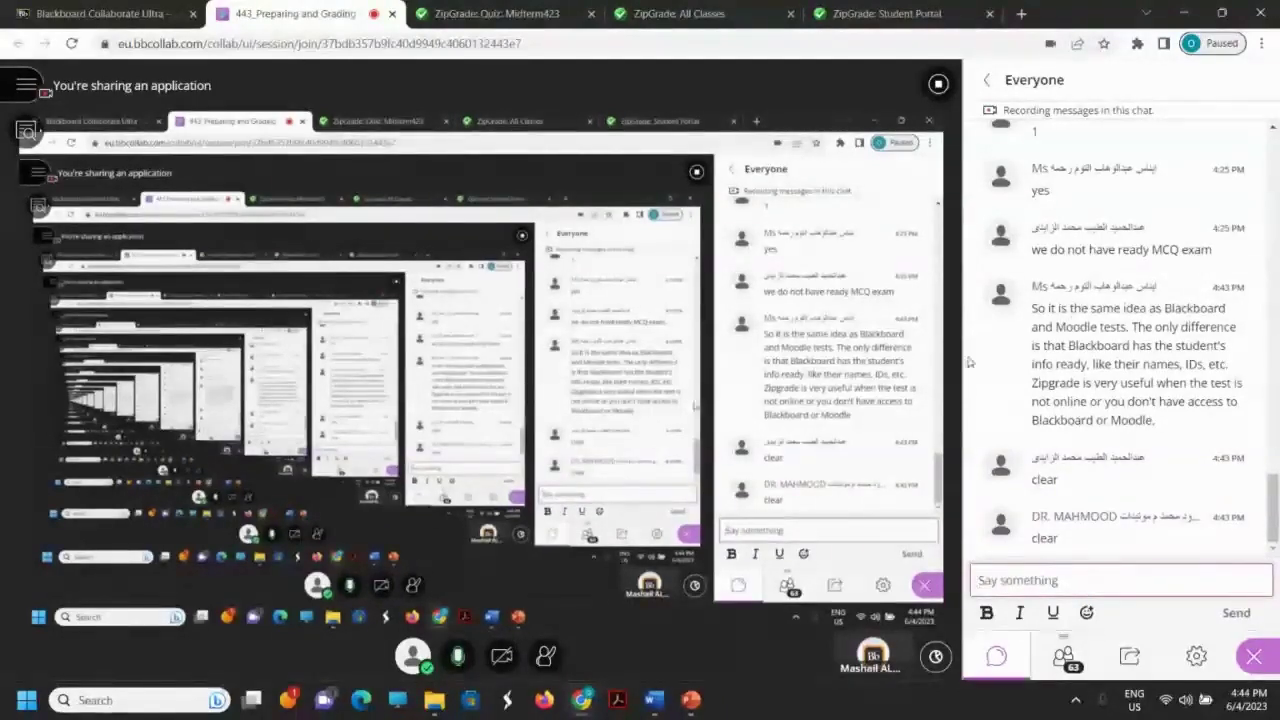
- Switch to the ZipGrade classes page and check the name and student count of class CSC105G2398
click(664, 15)
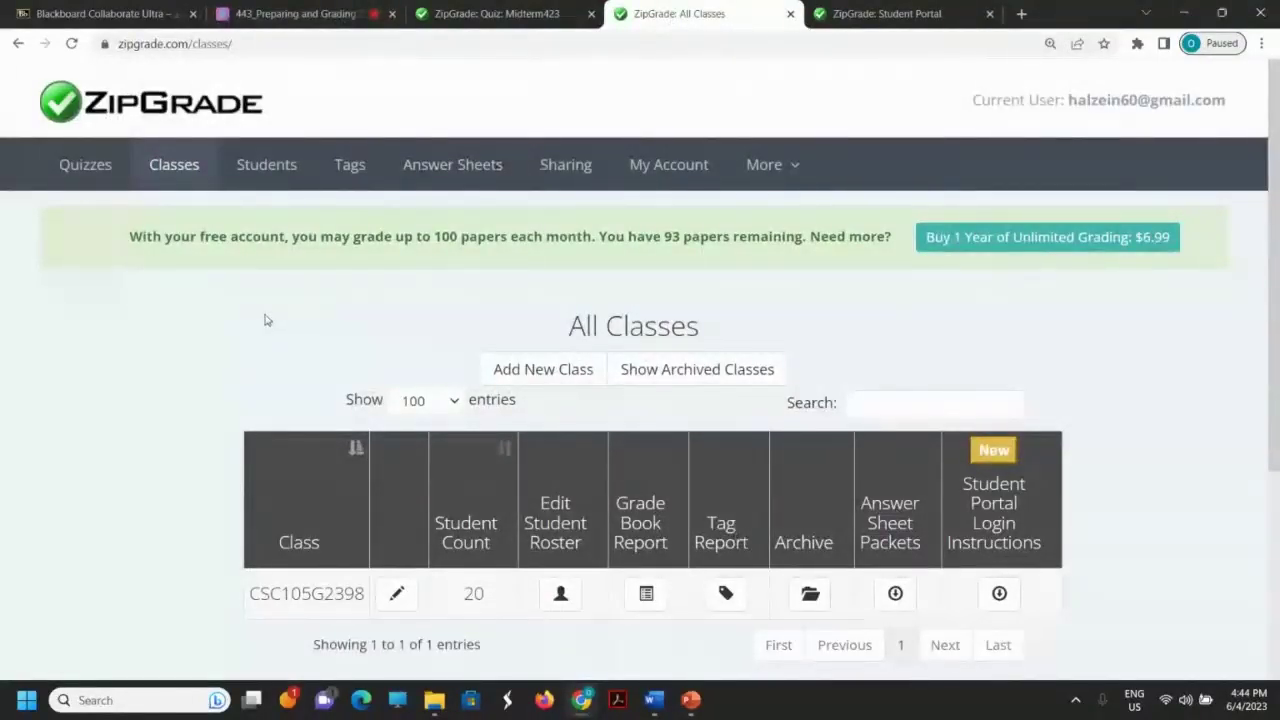
click(176, 166)
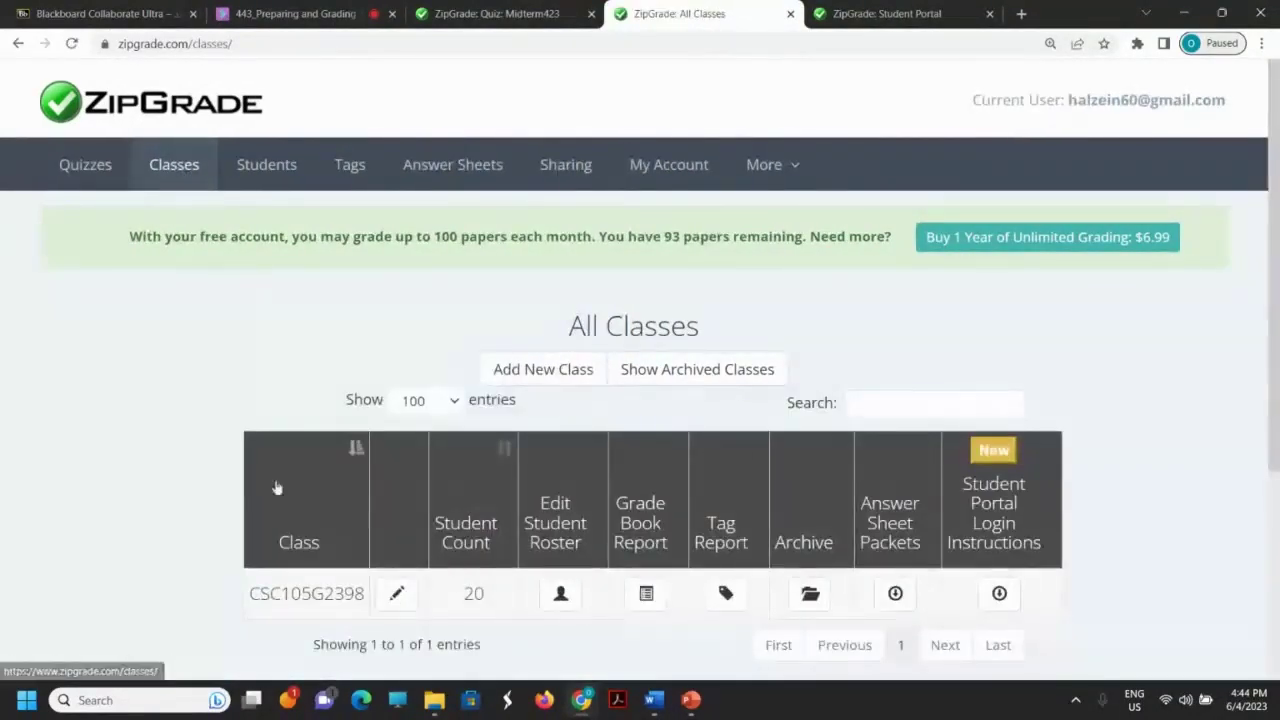
scroll(305, 520, down, 2)
double_click(305, 427)
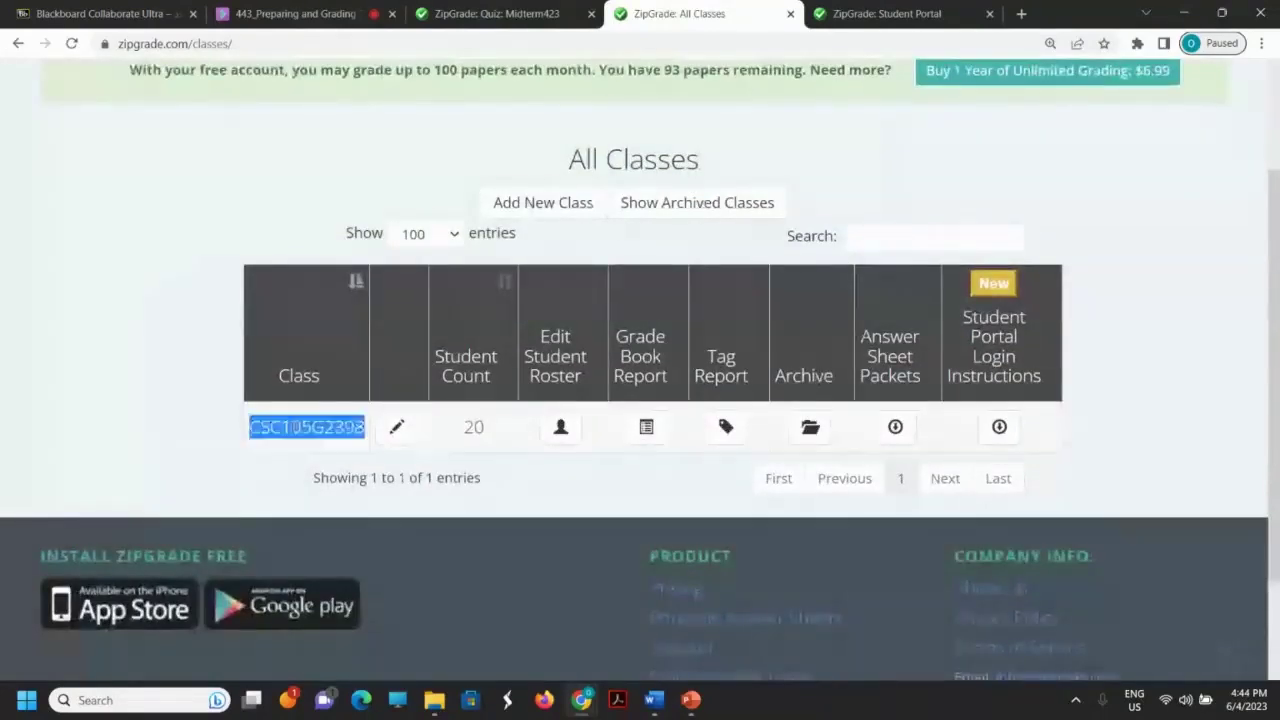
click(483, 428)
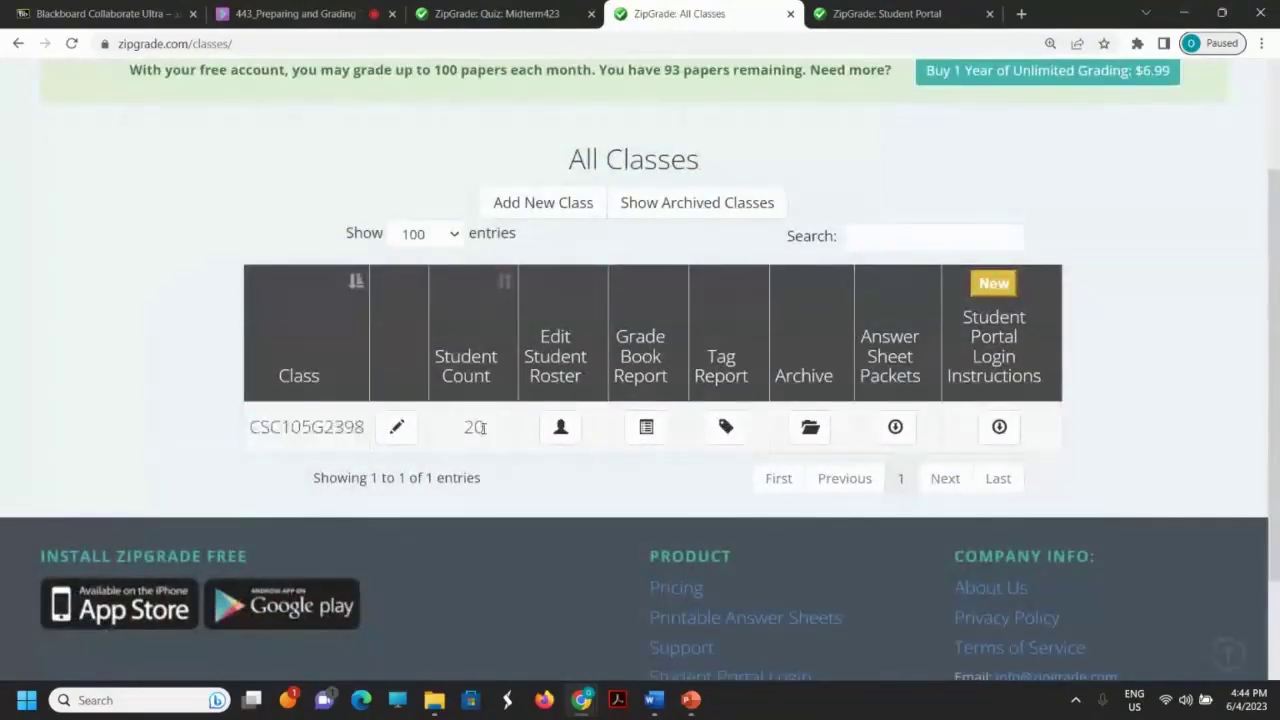
double_click(476, 427)
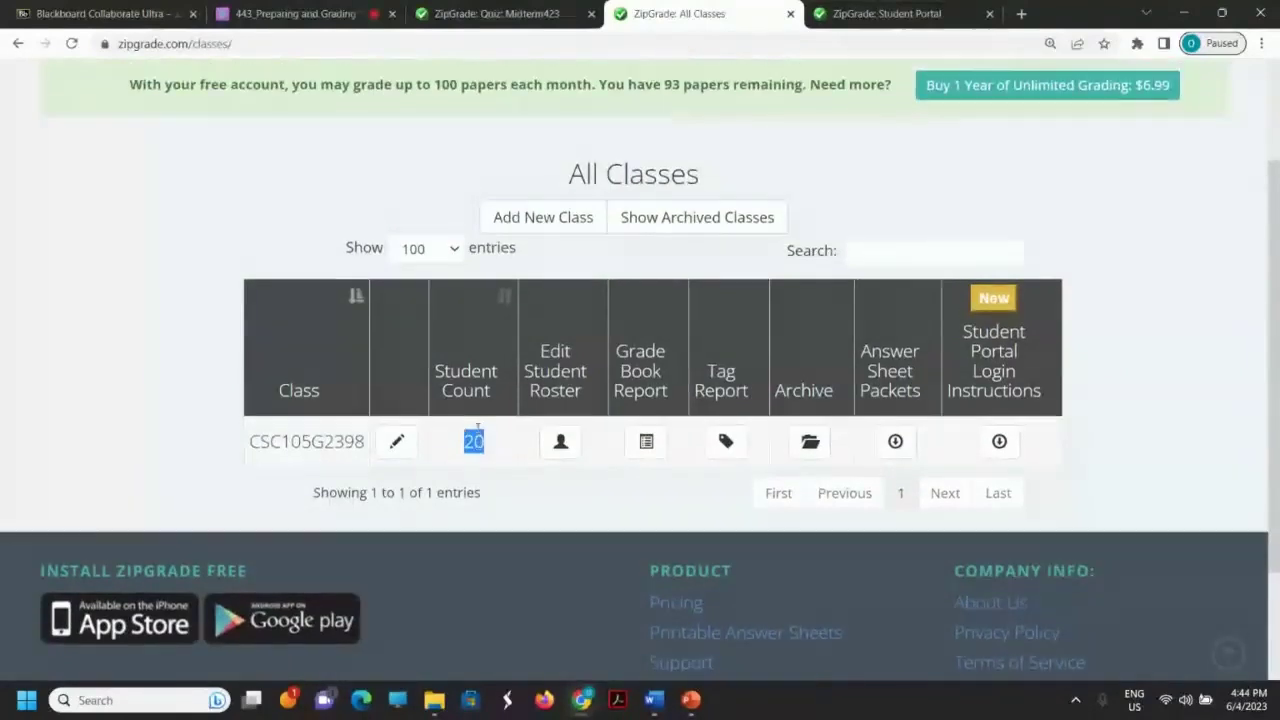
scroll(478, 428, up, 2)
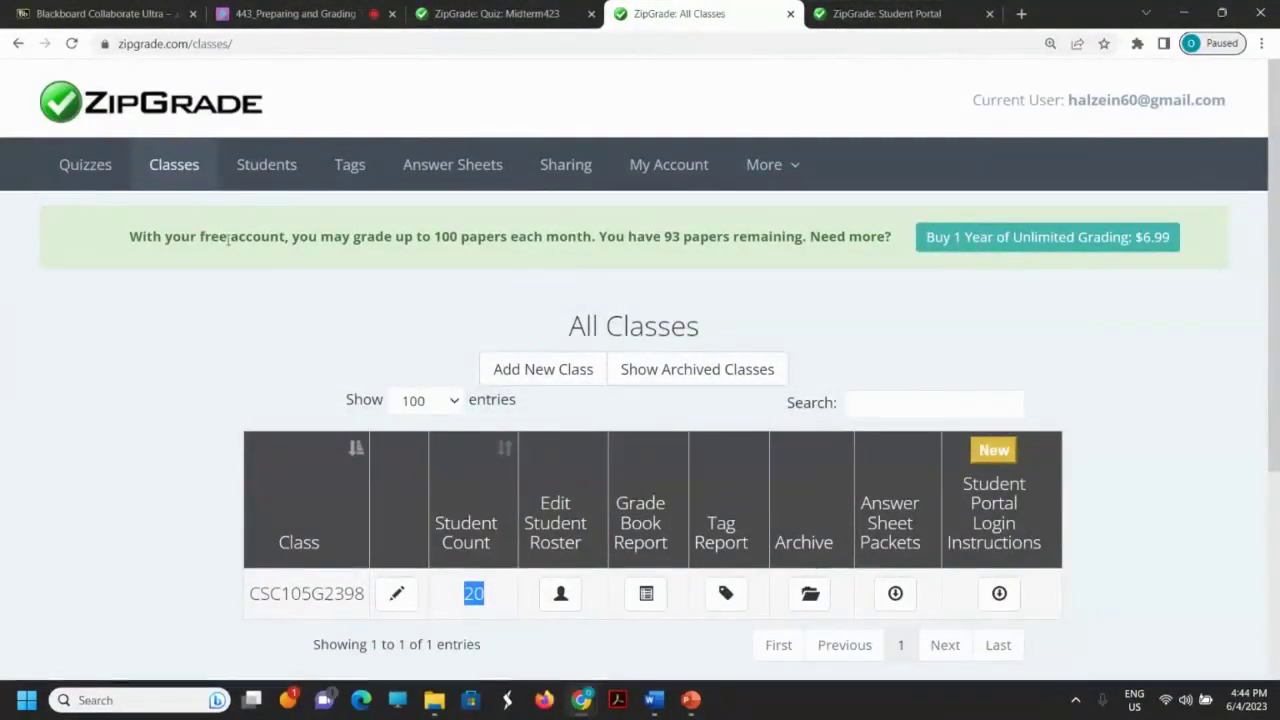
- Open the list of all students and look through the students enrolled in class CSC105G2398
click(266, 183)
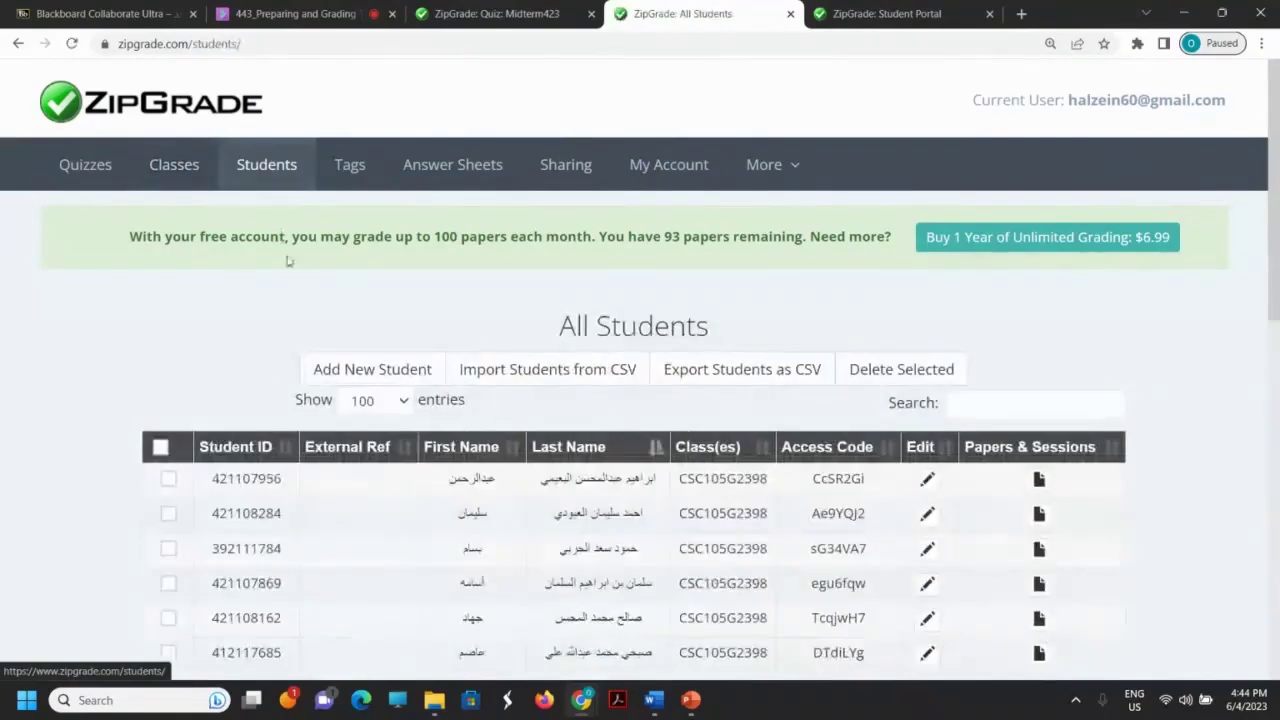
scroll(615, 418, down, 4)
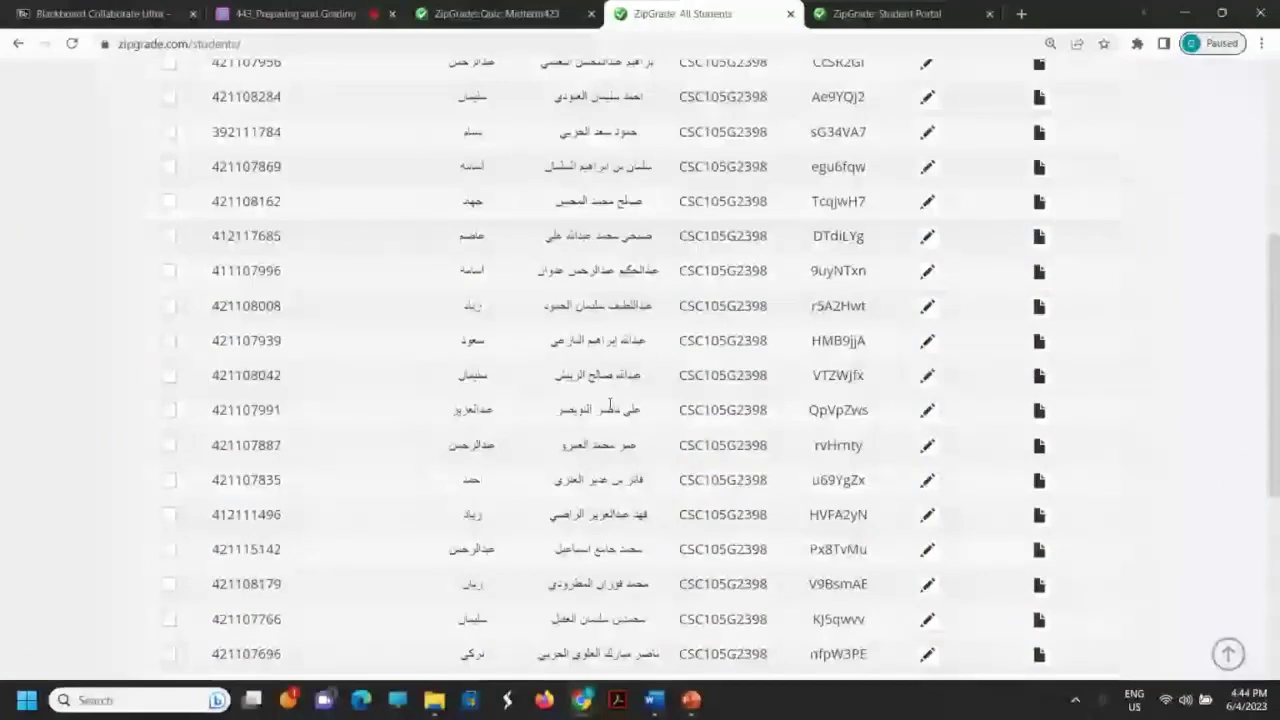
scroll(609, 403, up, 4)
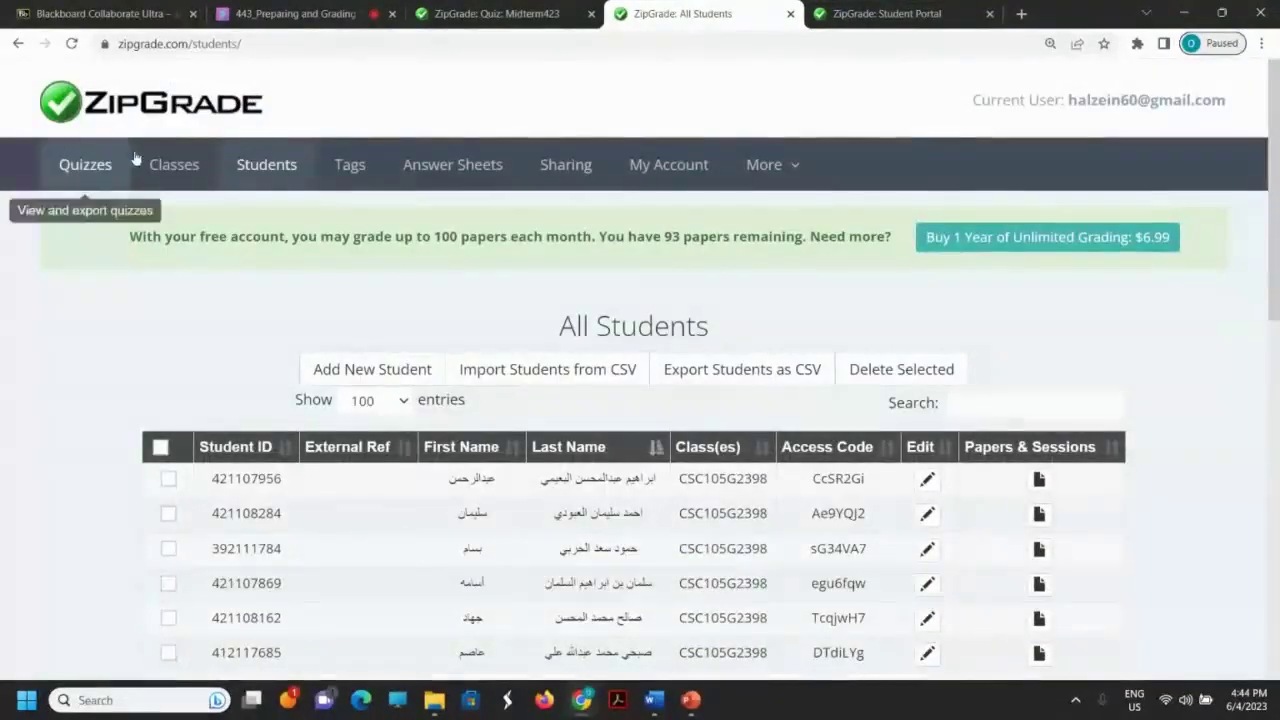
- Return to the list of all classes and highlight the class name CSC105G2398
click(175, 166)
scroll(244, 420, down, 2)
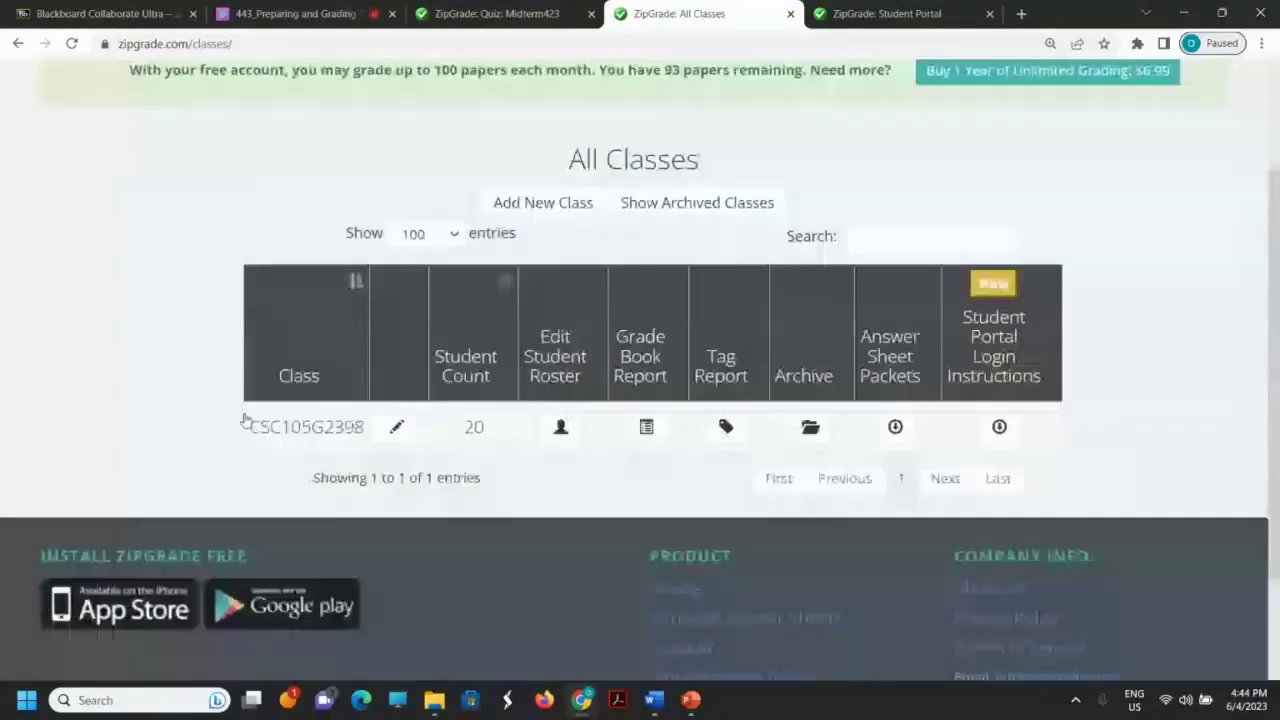
double_click(268, 427)
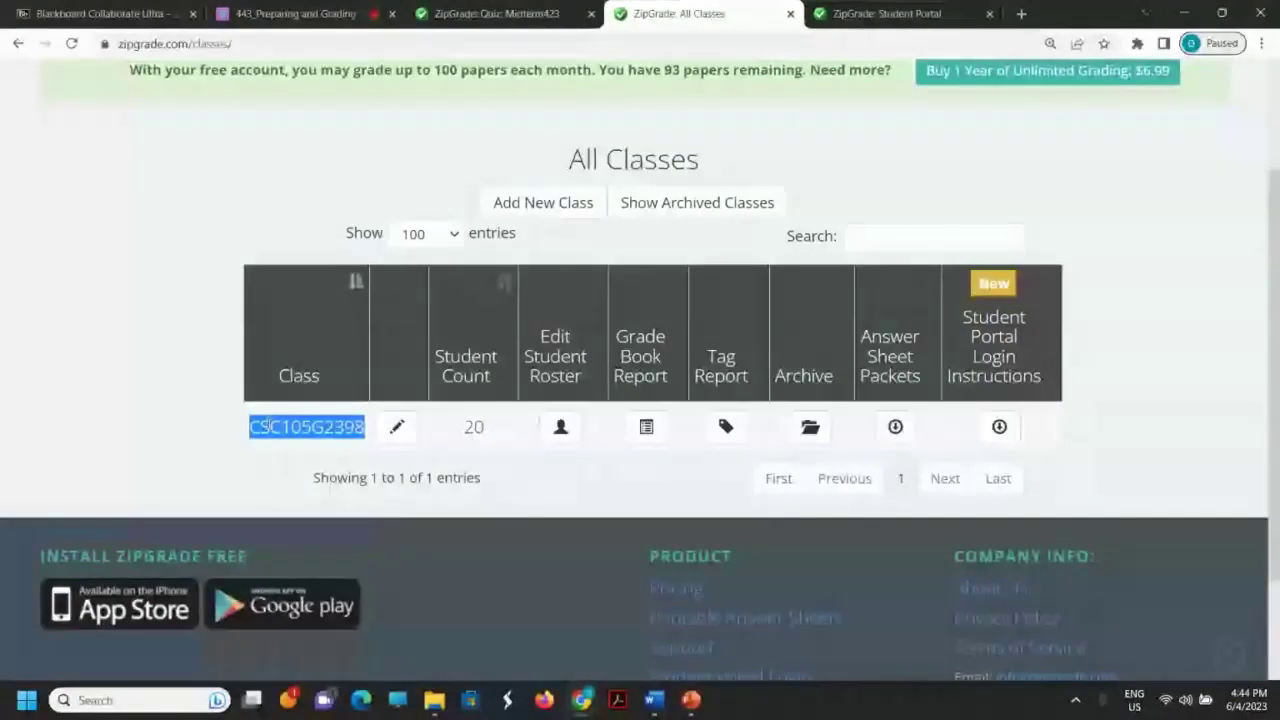
- From the student list, open the form for adding a new student and inspect its first and last name fields
scroll(268, 427, up, 2)
click(276, 168)
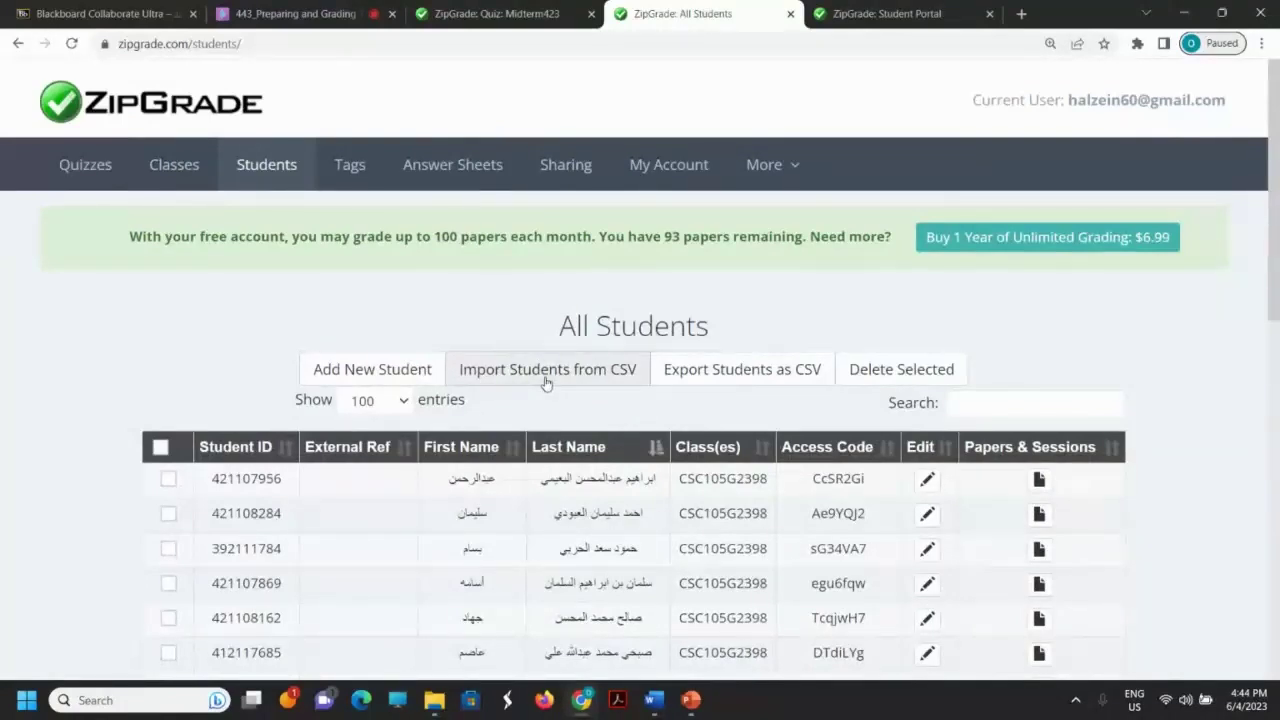
click(393, 381)
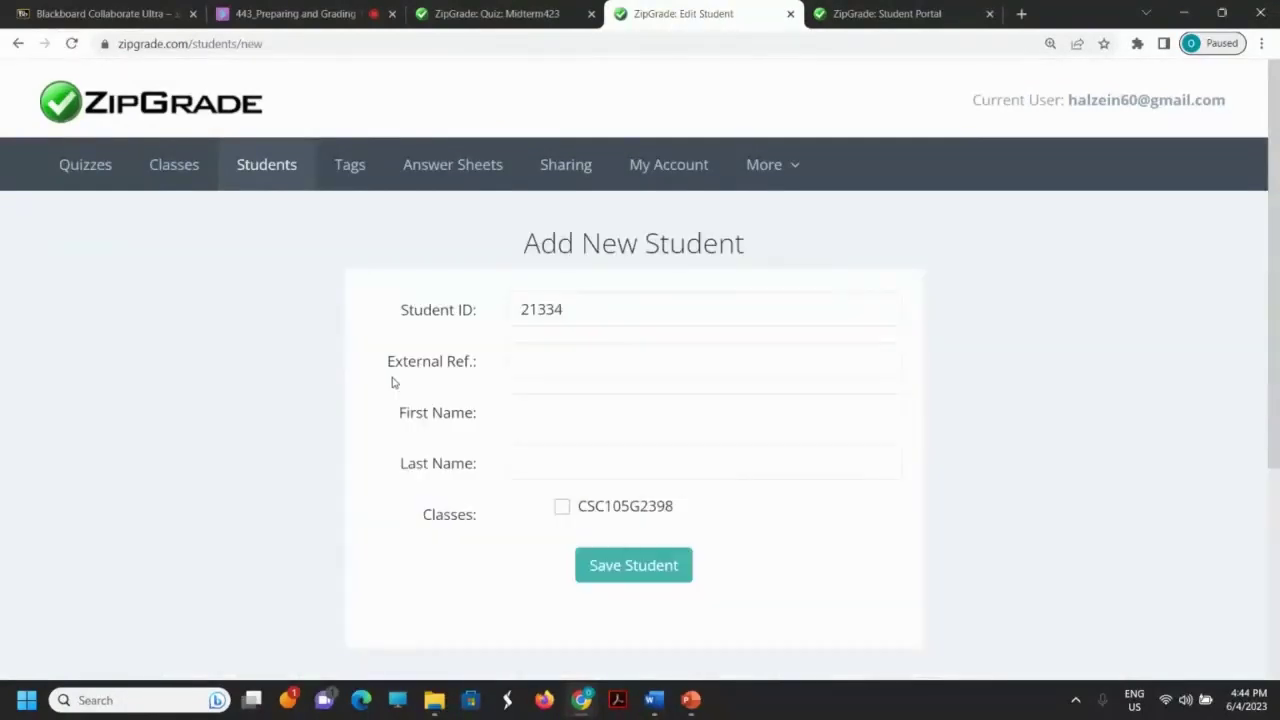
click(548, 415)
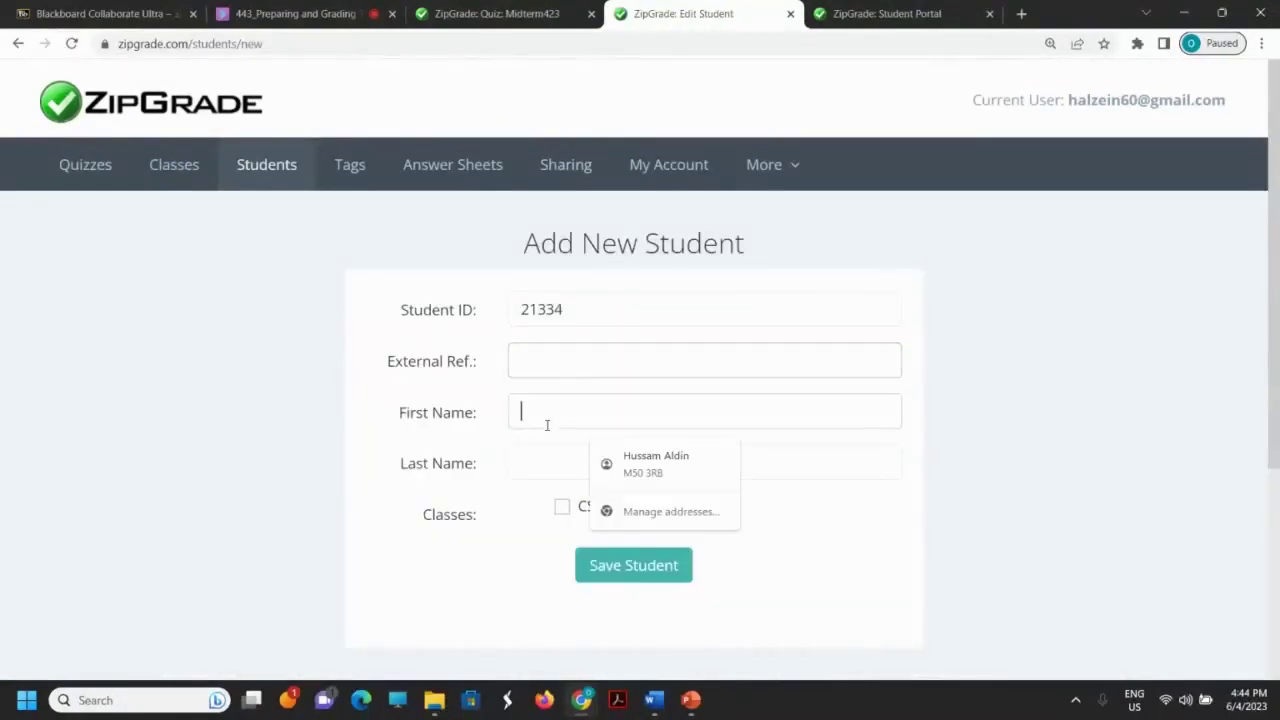
click(540, 462)
click(320, 486)
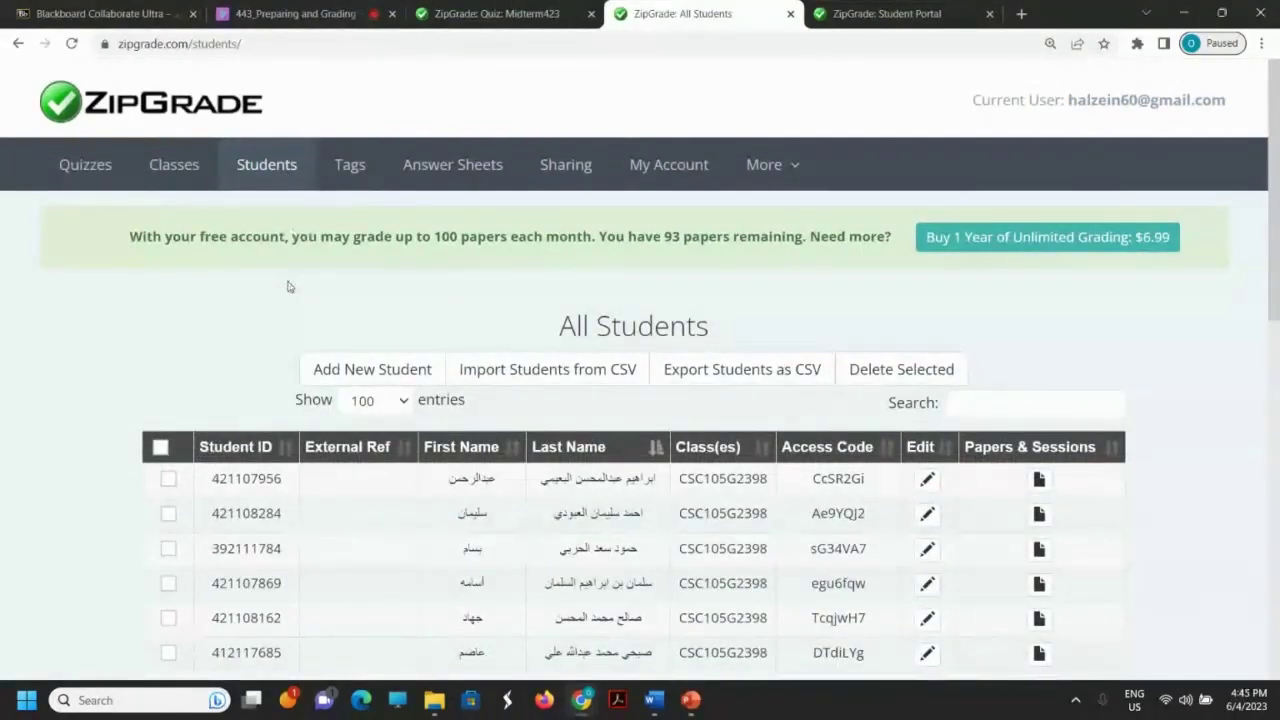
- Open the answer sheets page and look over the 20, 50 and 100 question forms and the custom sheet wizard
click(455, 170)
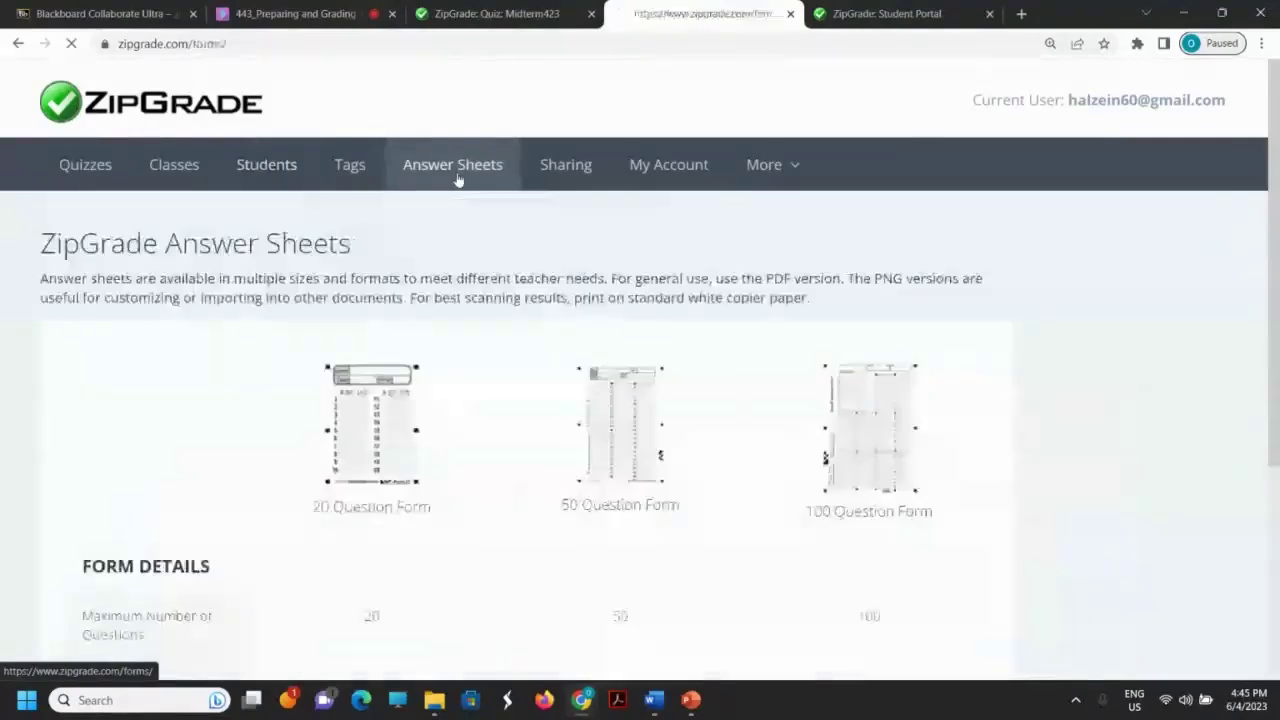
scroll(477, 289, down, 10)
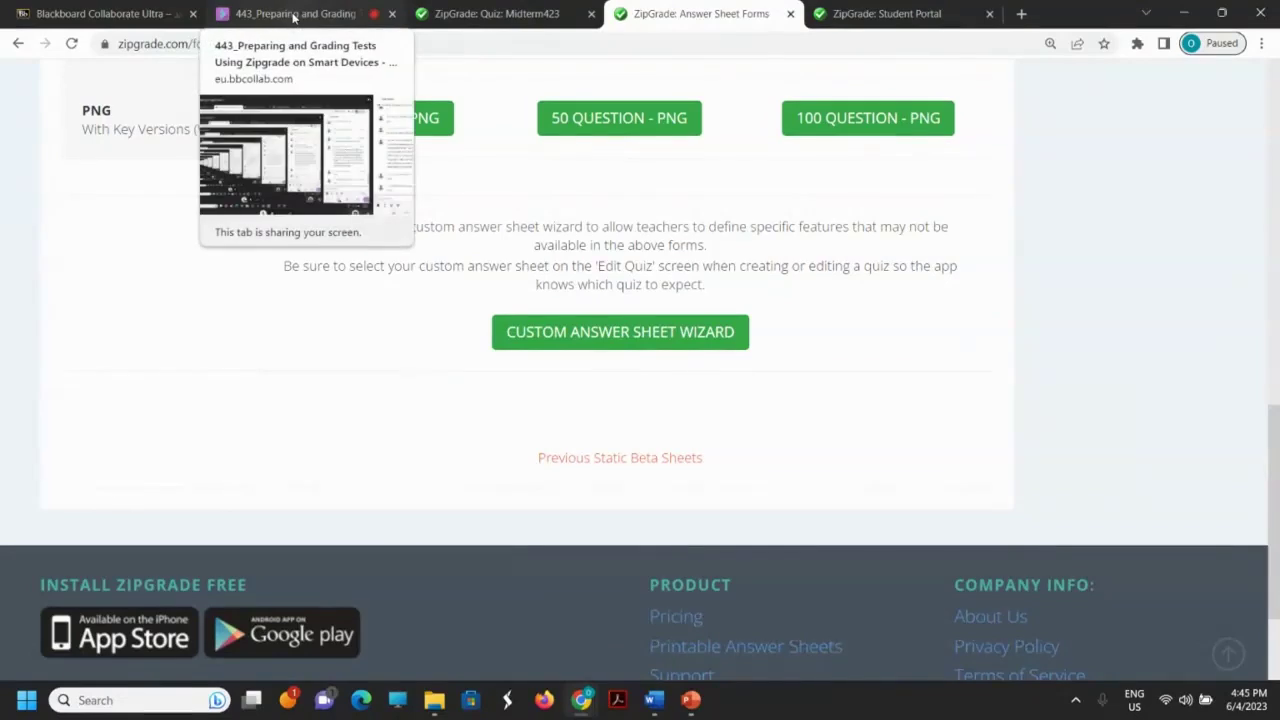
scroll(630, 331, up, 10)
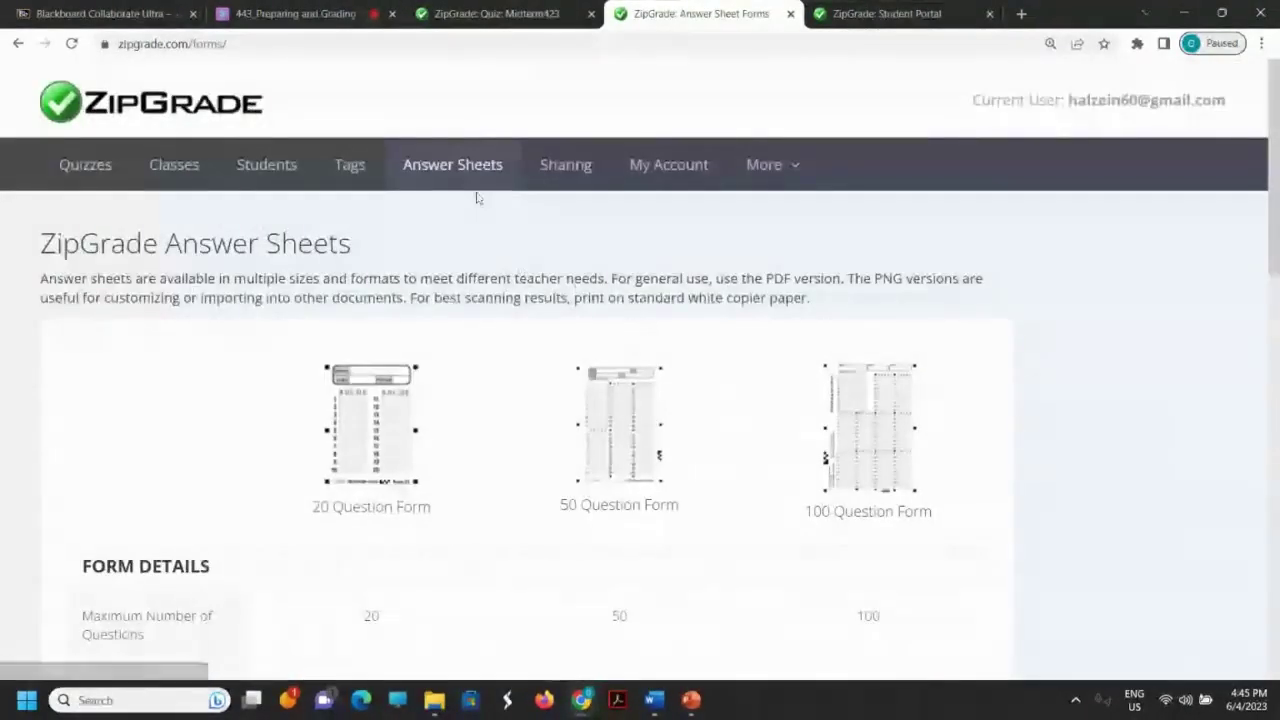
- Open the Midterm423 quiz from the quiz list and bring up its remote testing options
click(86, 166)
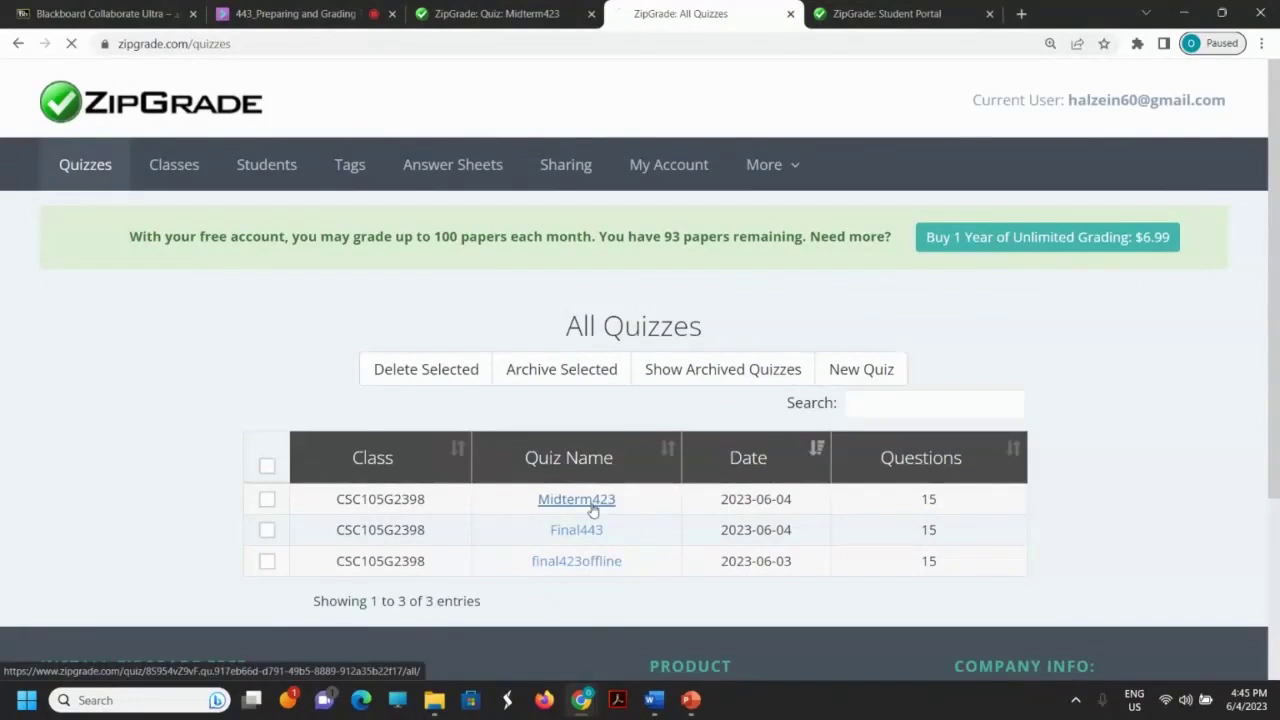
scroll(248, 370, down, 3)
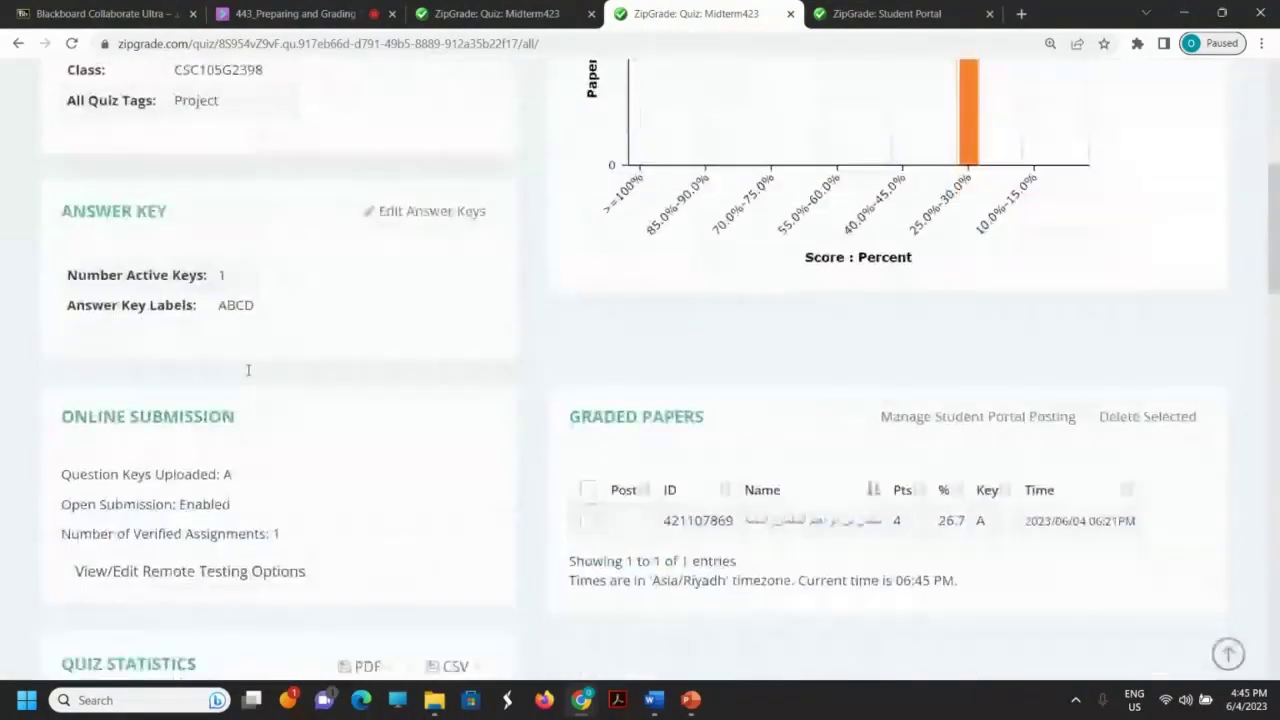
scroll(248, 370, down, 2)
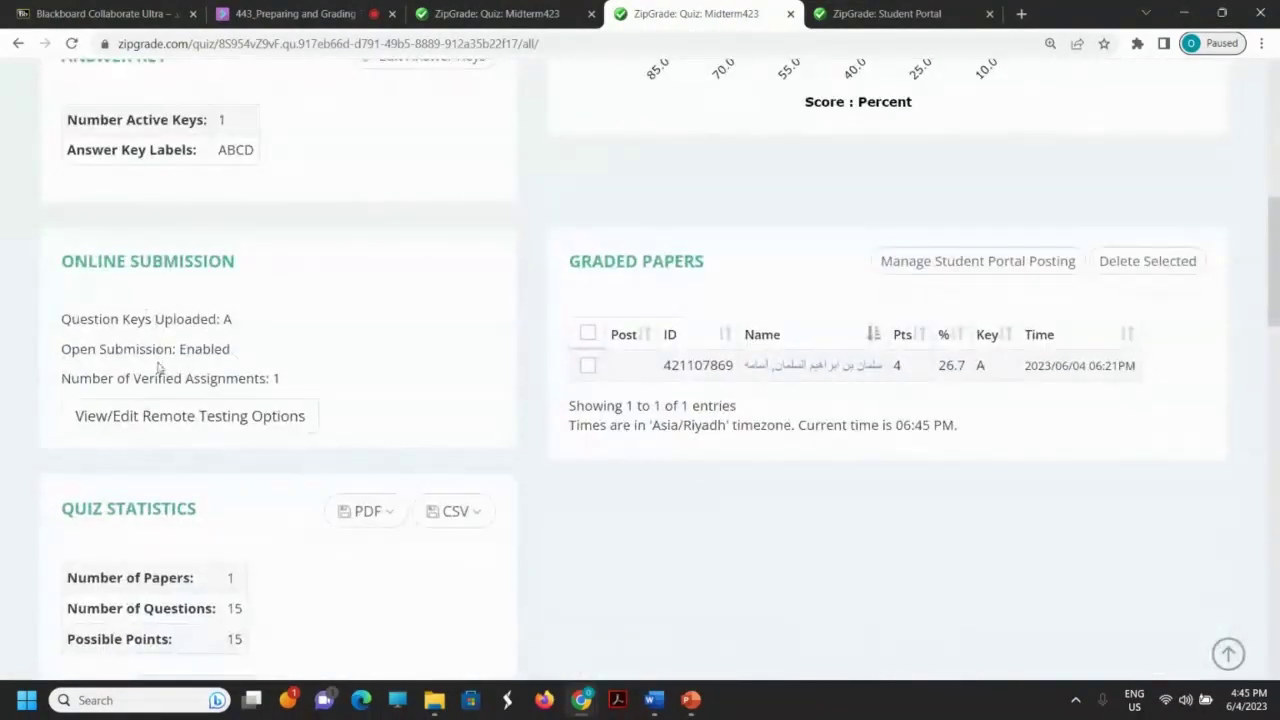
click(198, 416)
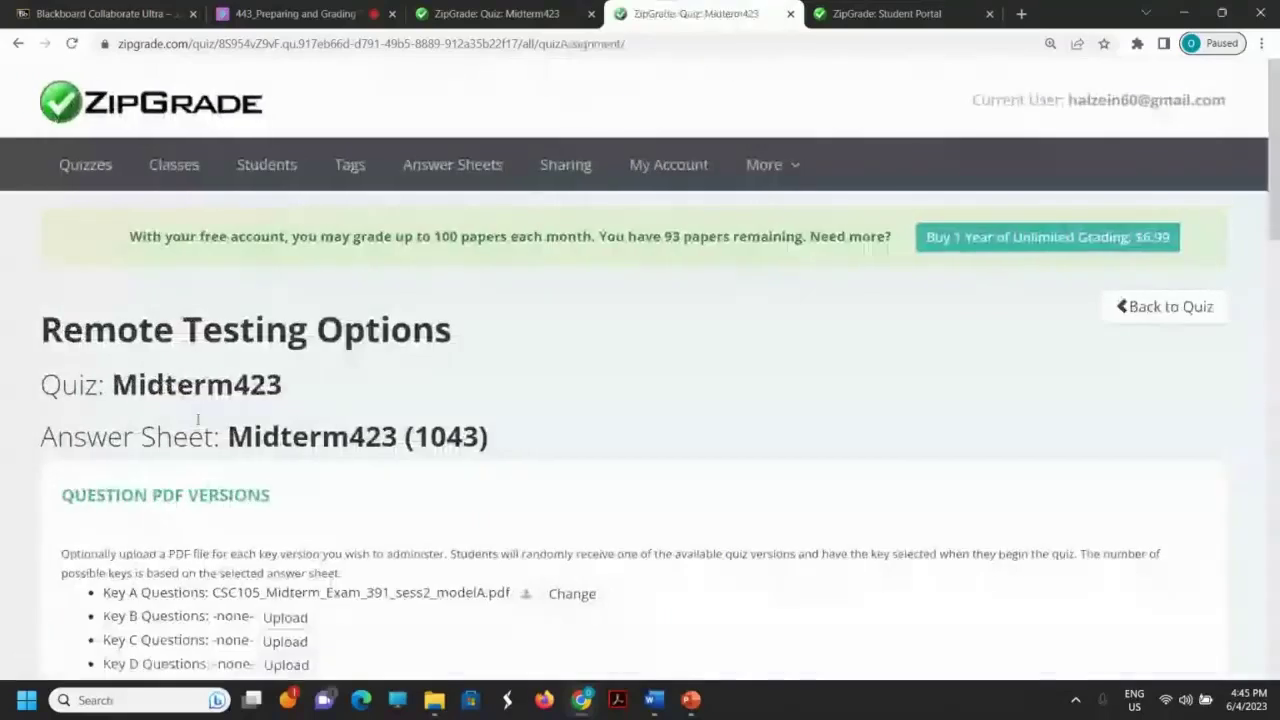
- Compare the Verified Submission / Student Portal section with the Open Submissions section in the quiz's remote testing options
scroll(527, 422, down, 3)
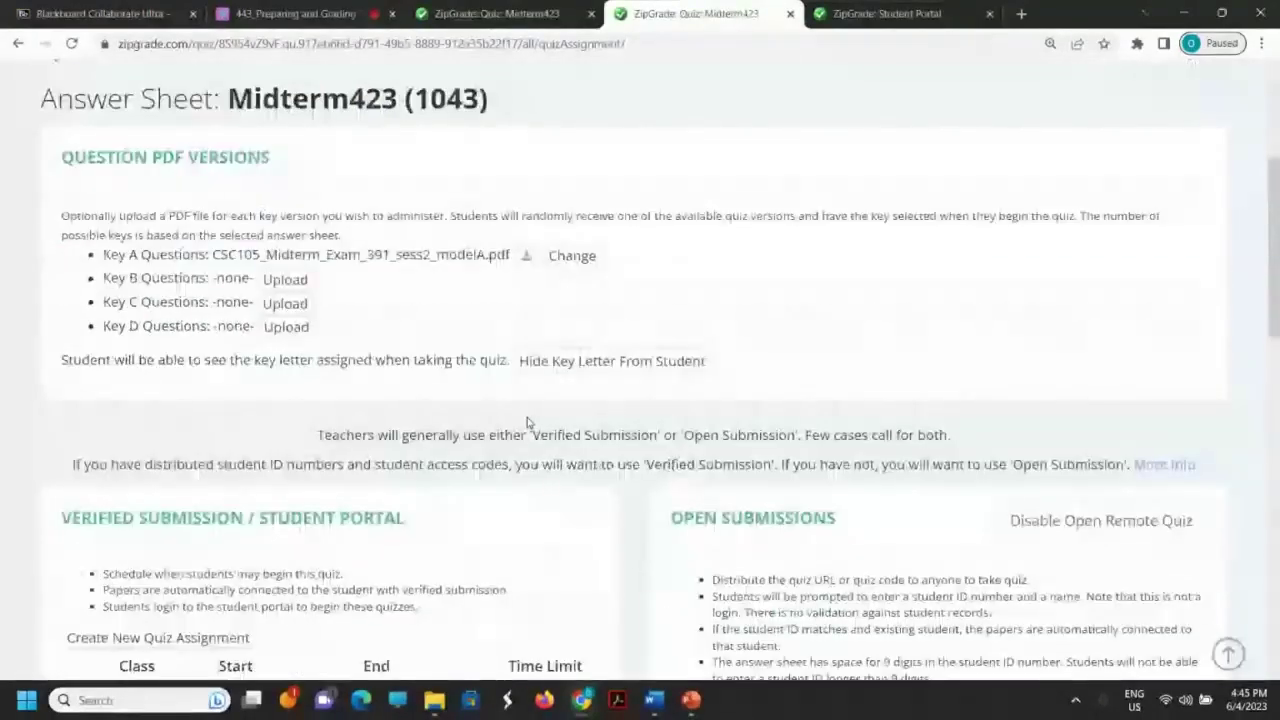
scroll(527, 422, down, 2)
double_click(262, 356)
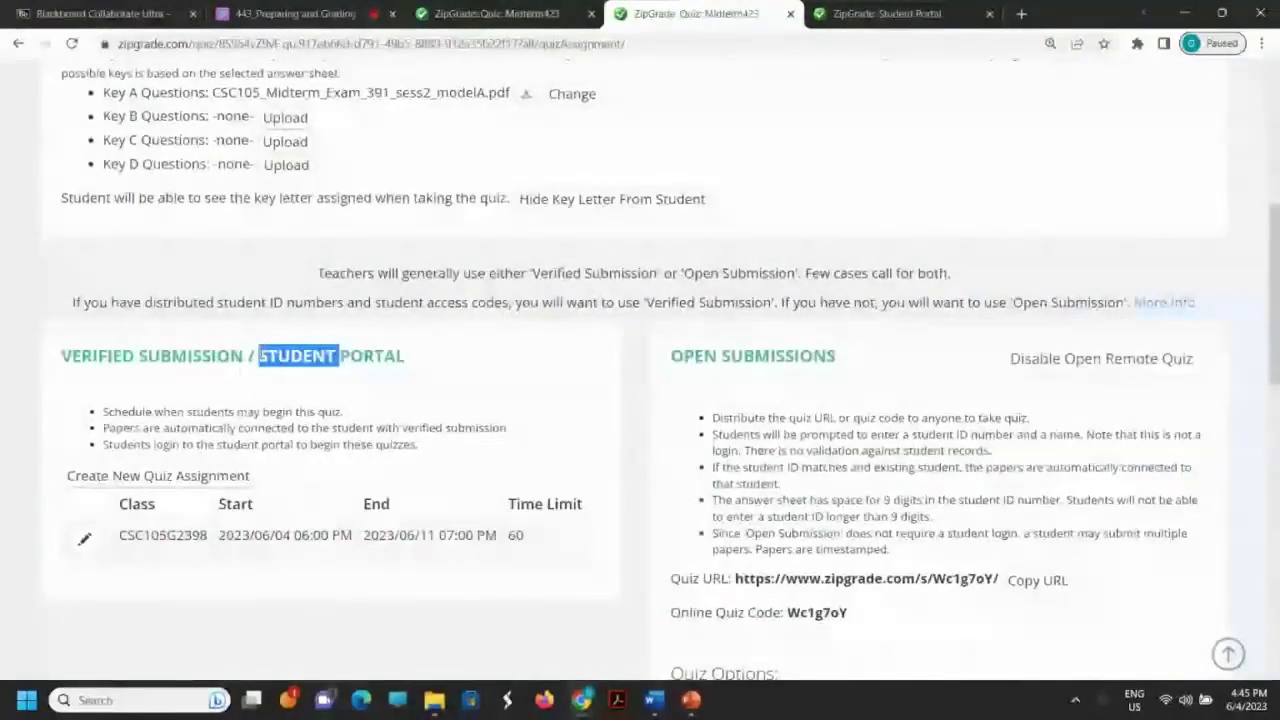
double_click(785, 356)
click(307, 349)
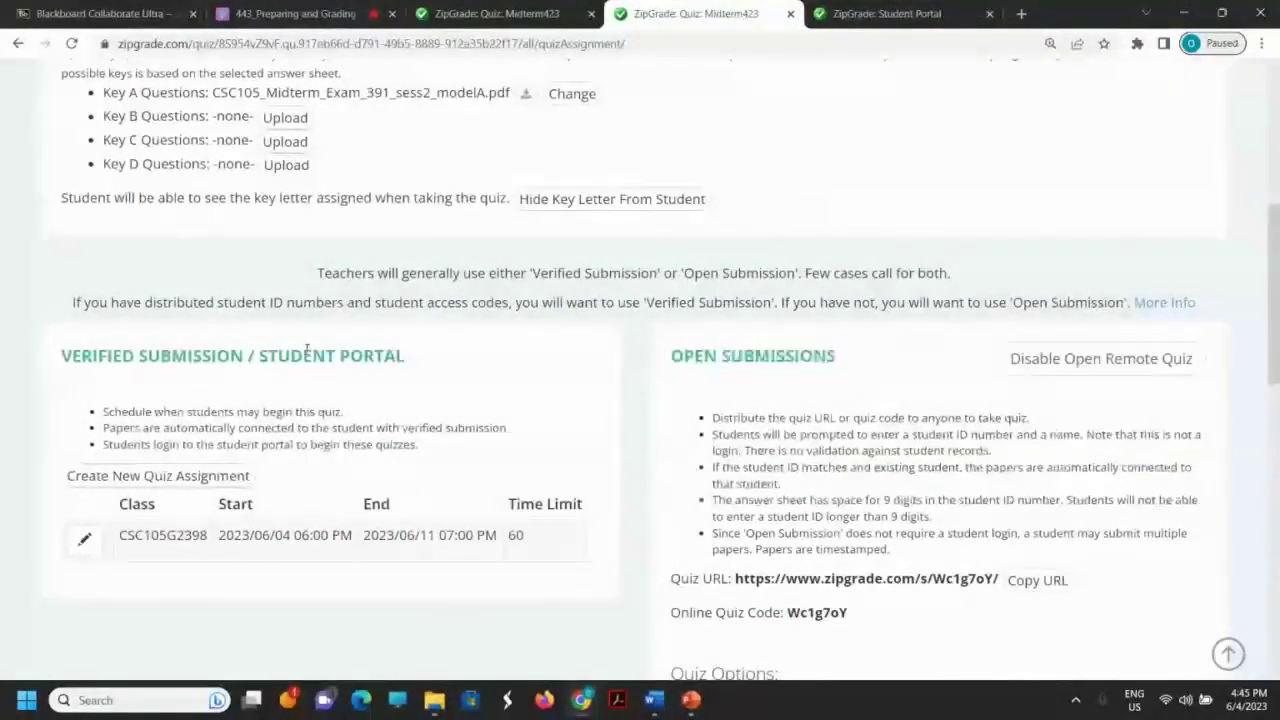
double_click(307, 349)
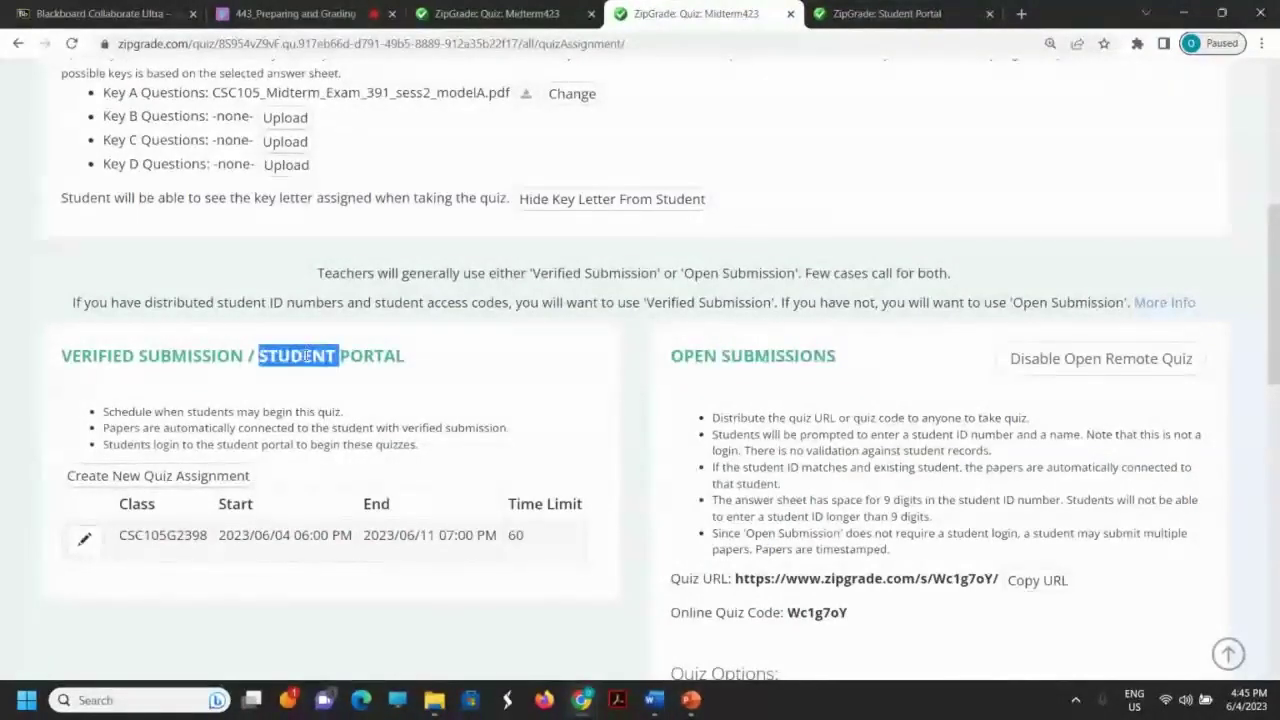
click(736, 366)
double_click(100, 356)
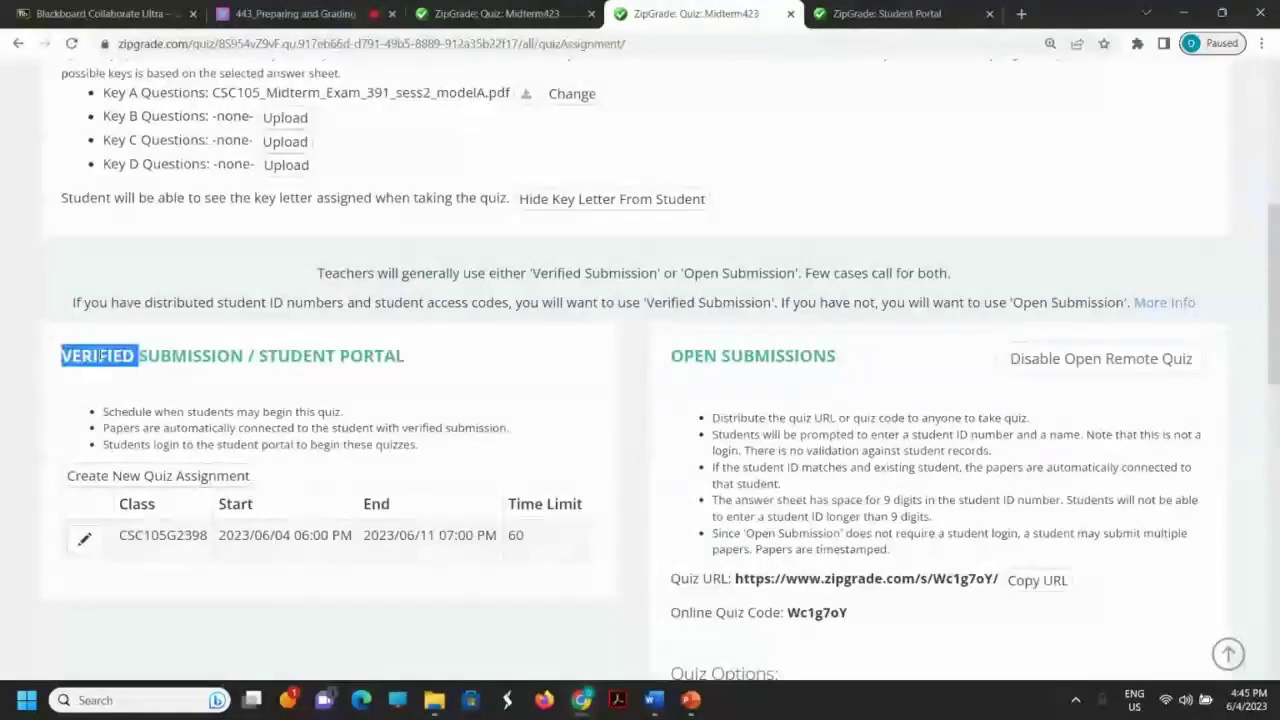
click(739, 352)
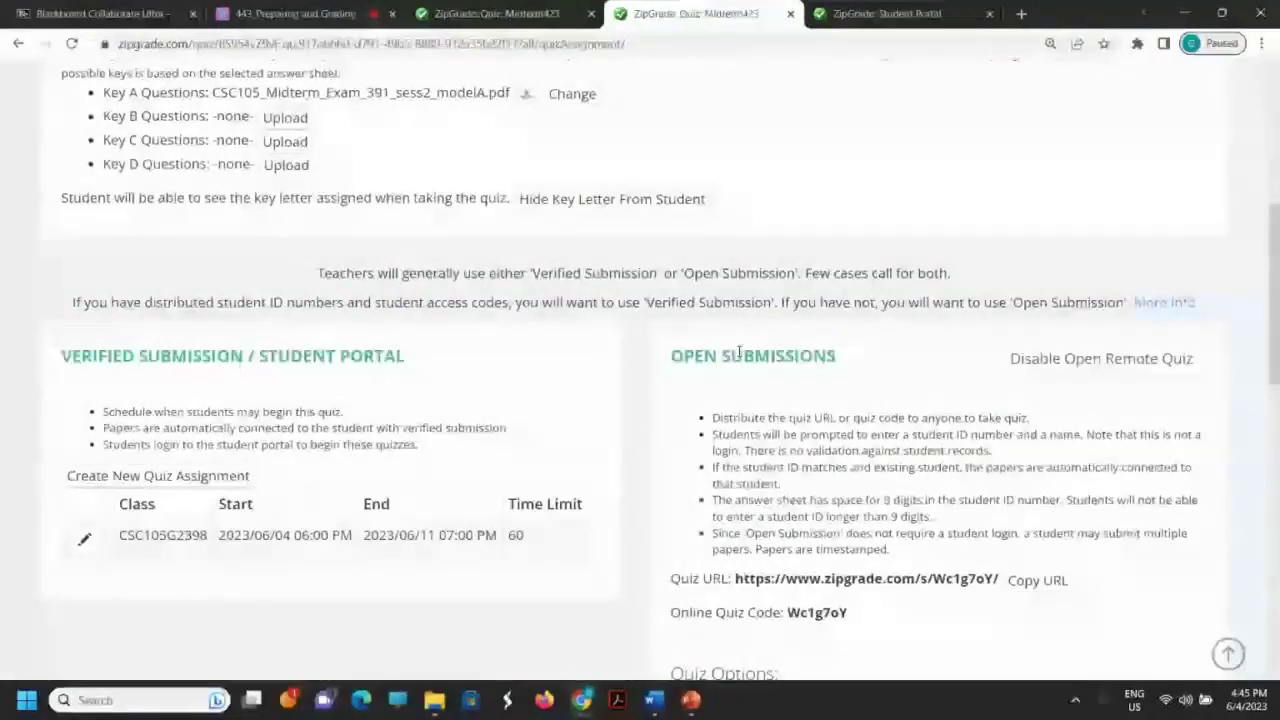
double_click(739, 352)
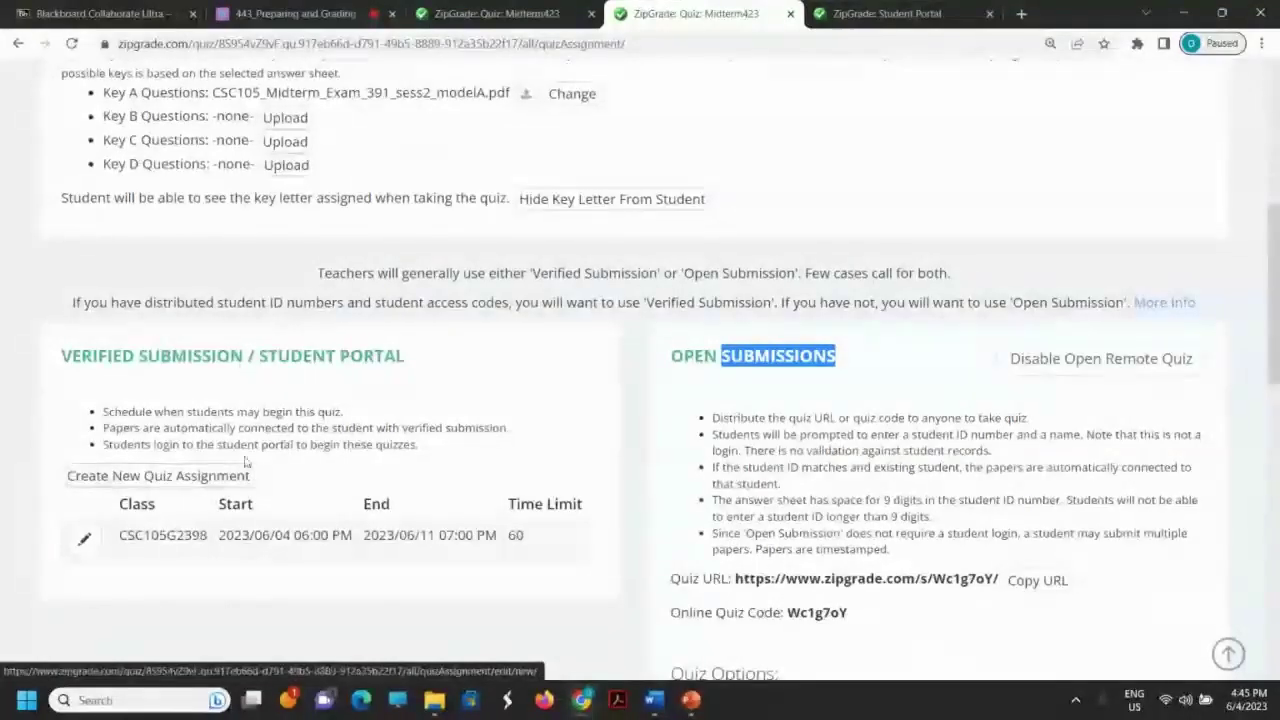
- Review the question PDF versions for Midterm423 and highlight the student portal submission heading
scroll(388, 424, up, 1)
scroll(388, 424, up, 5)
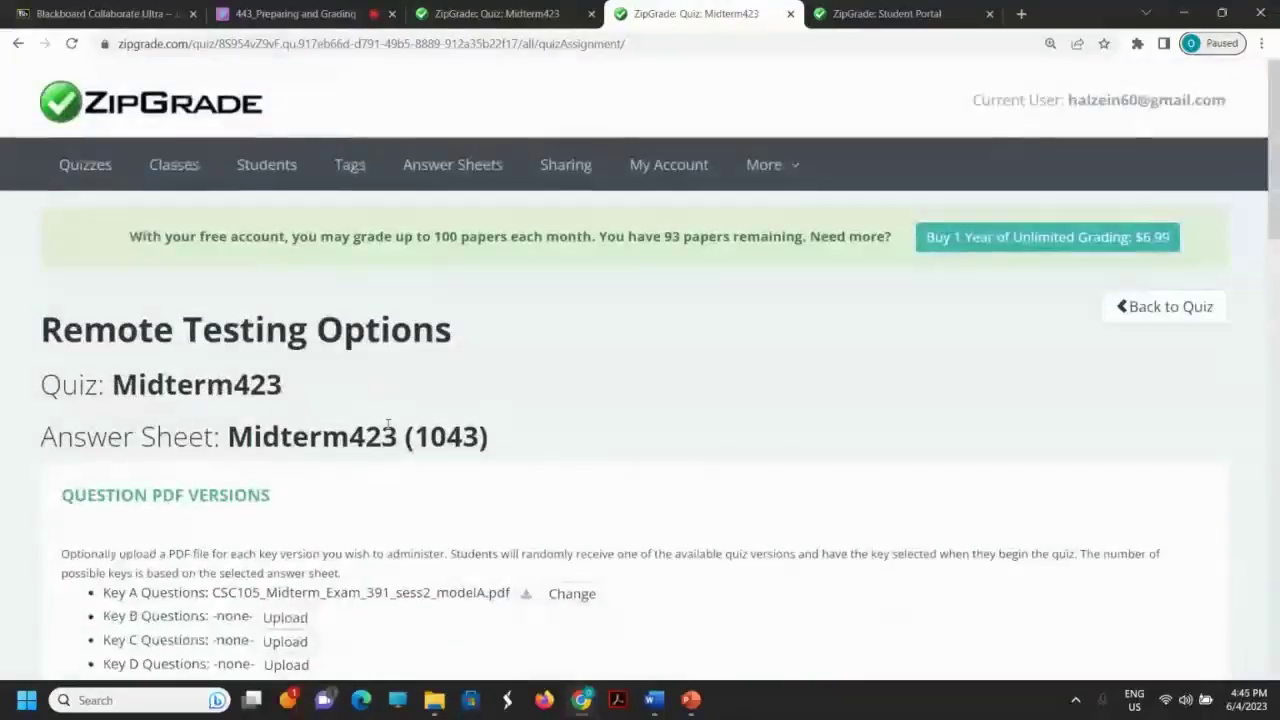
scroll(389, 430, down, 3)
scroll(389, 430, down, 2)
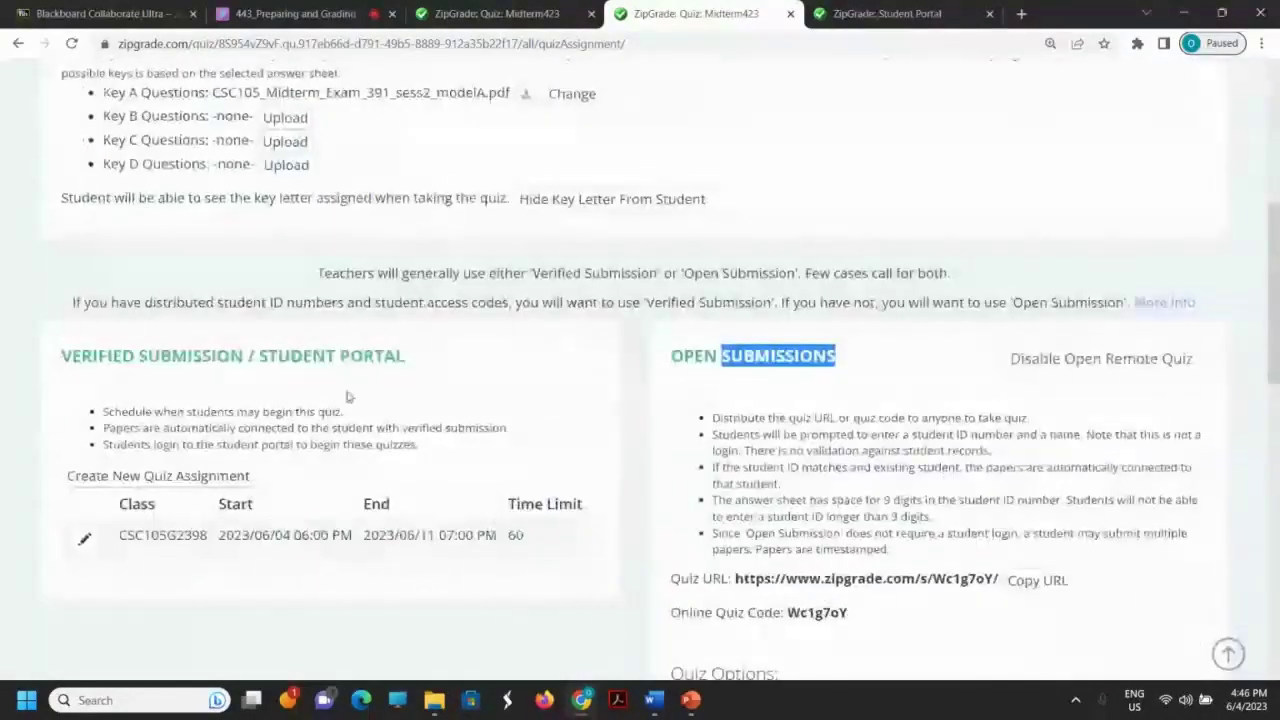
double_click(296, 356)
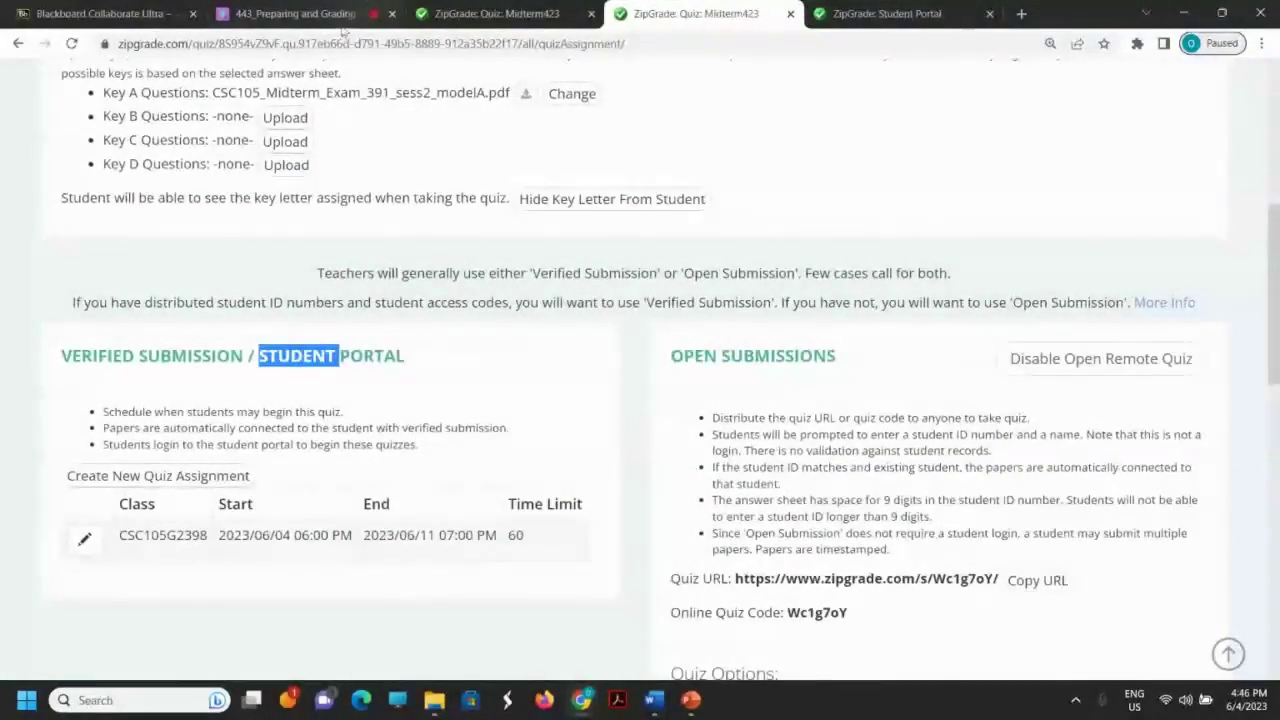
scroll(360, 292, up, 5)
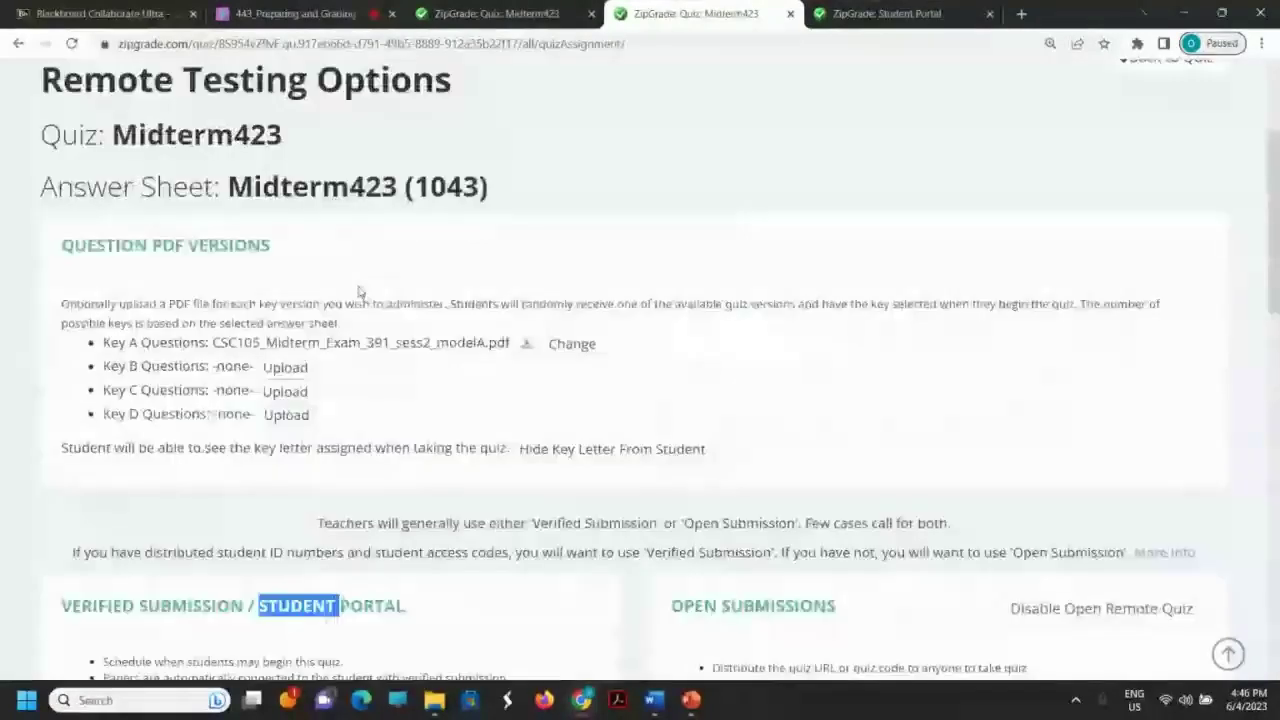
- Switch to the Blackboard Collaborate session and place the cursor in the Everyone chat's message field
click(302, 14)
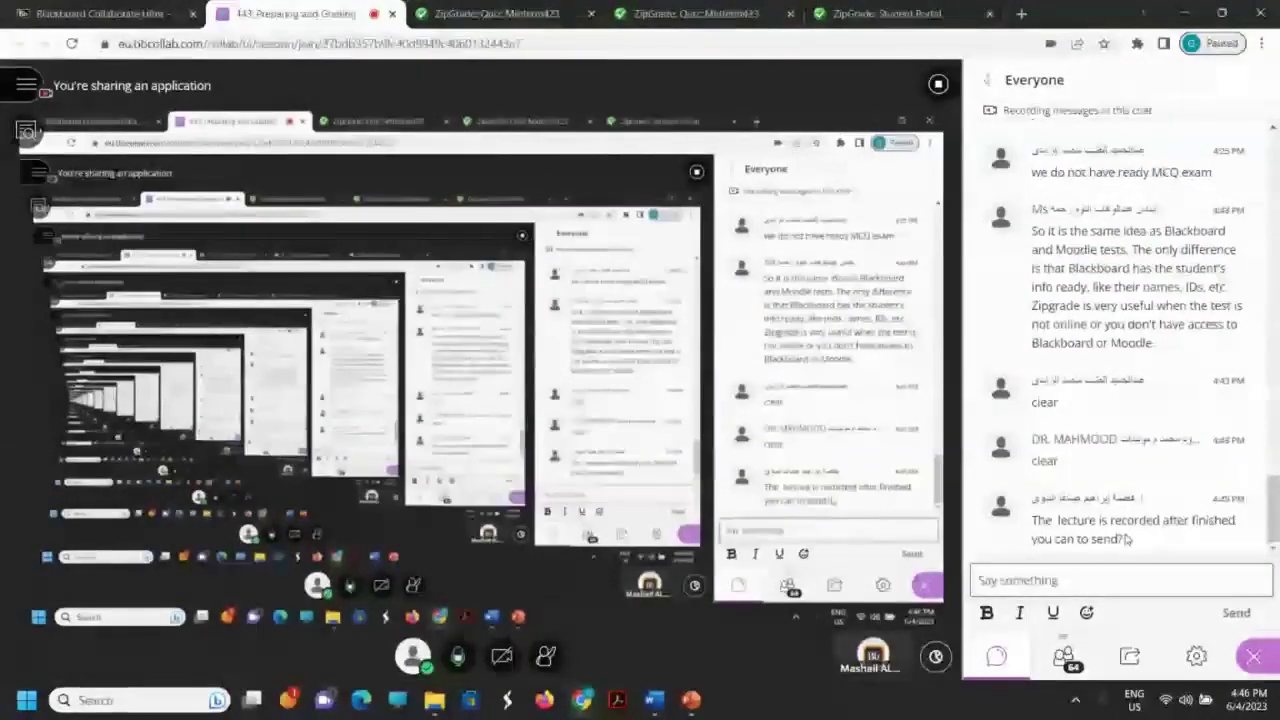
click(1089, 568)
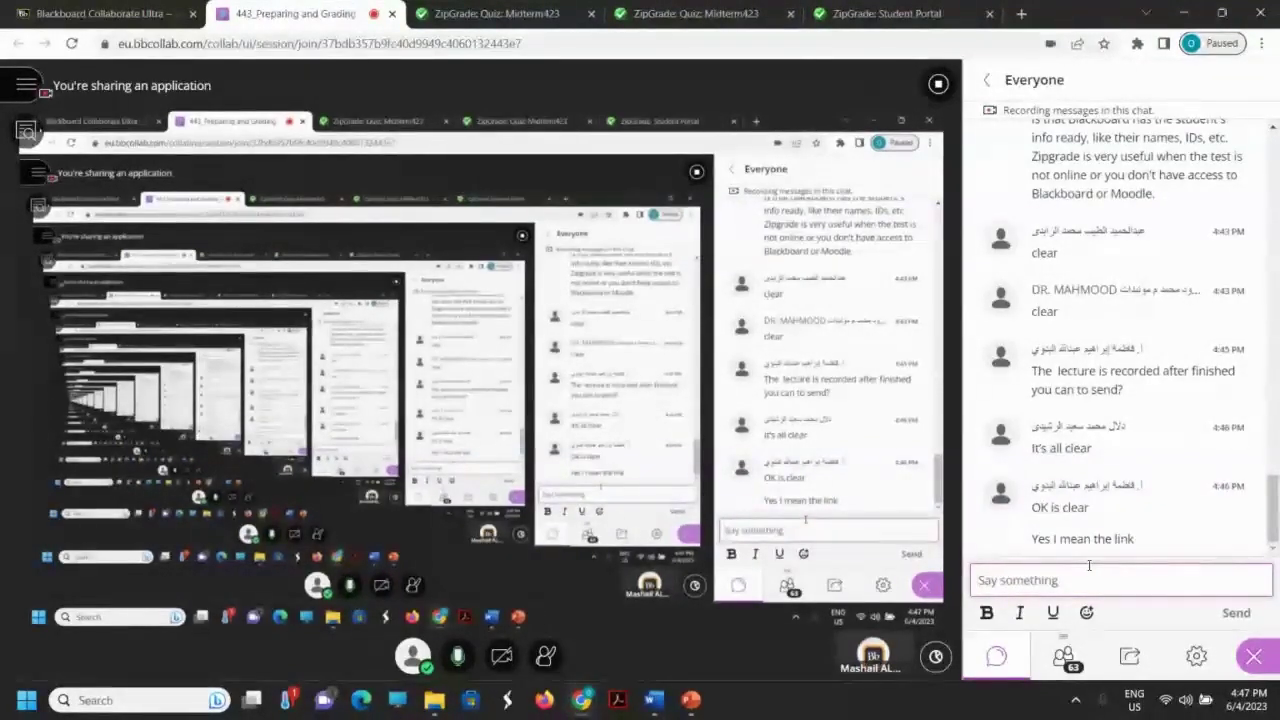
- Switch to ZipGrade, look at the Student Portal login page and return to the Midterm423 remote testing options
click(463, 15)
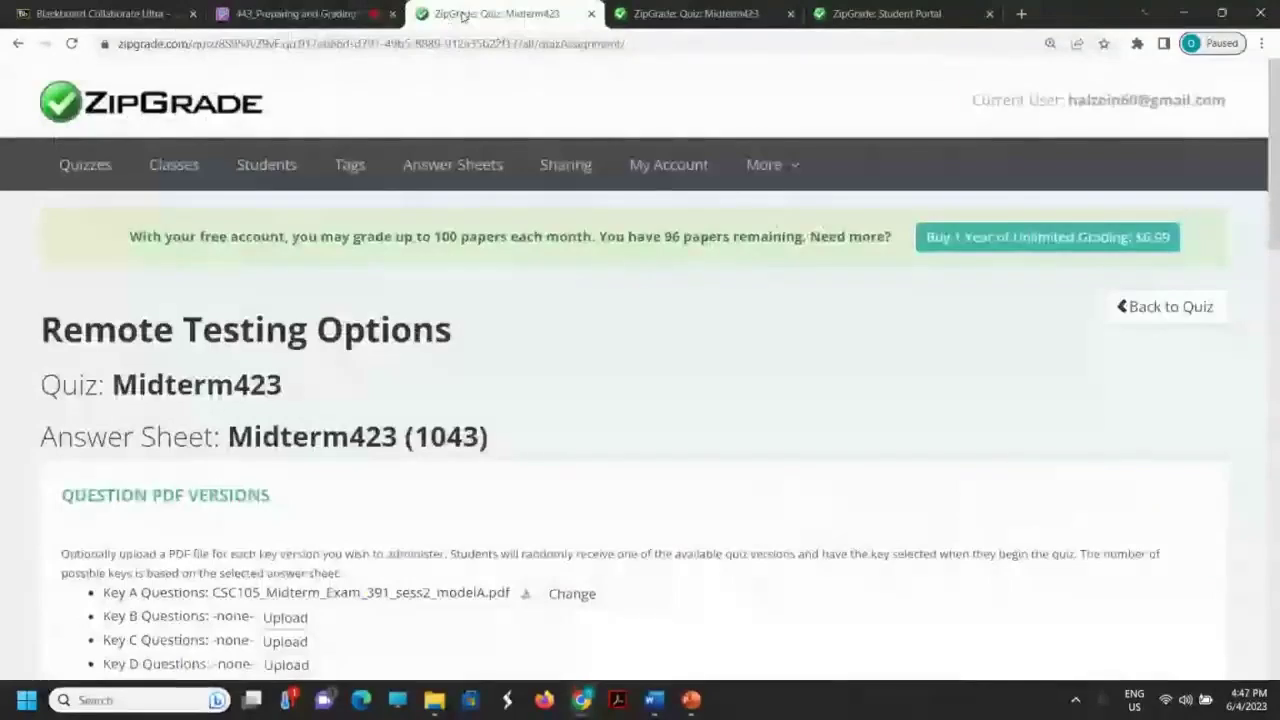
click(913, 15)
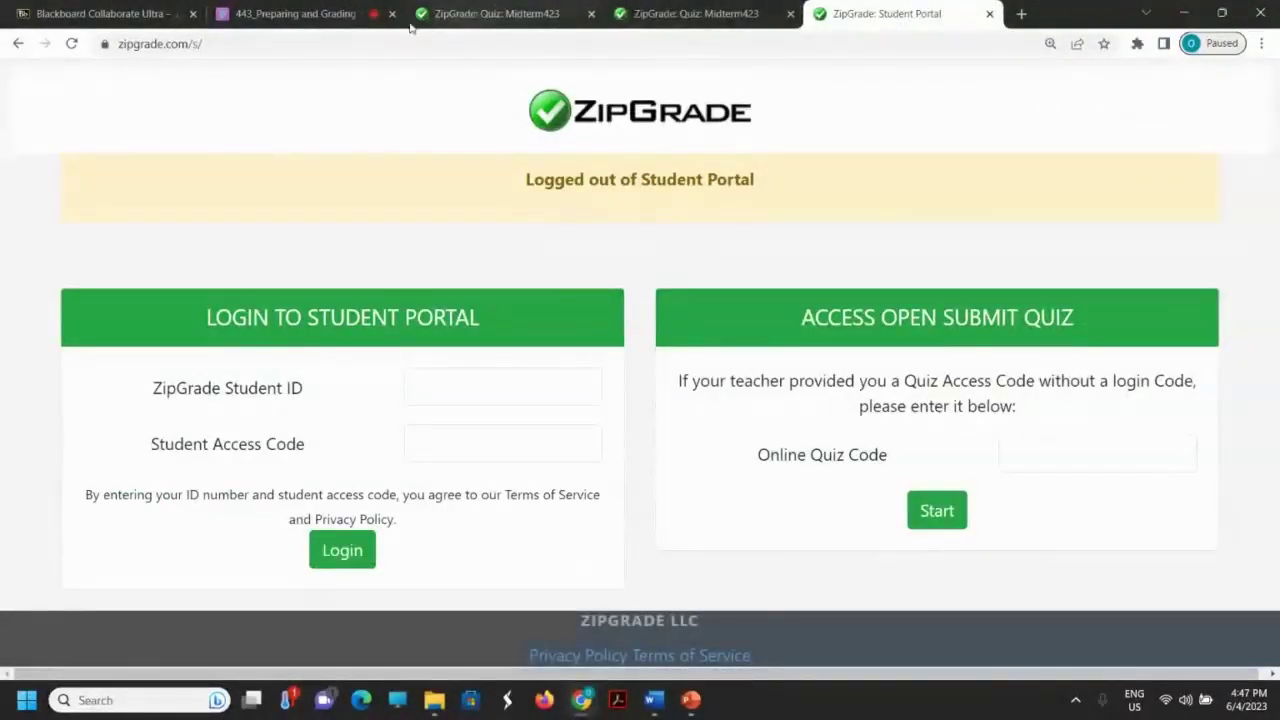
click(470, 16)
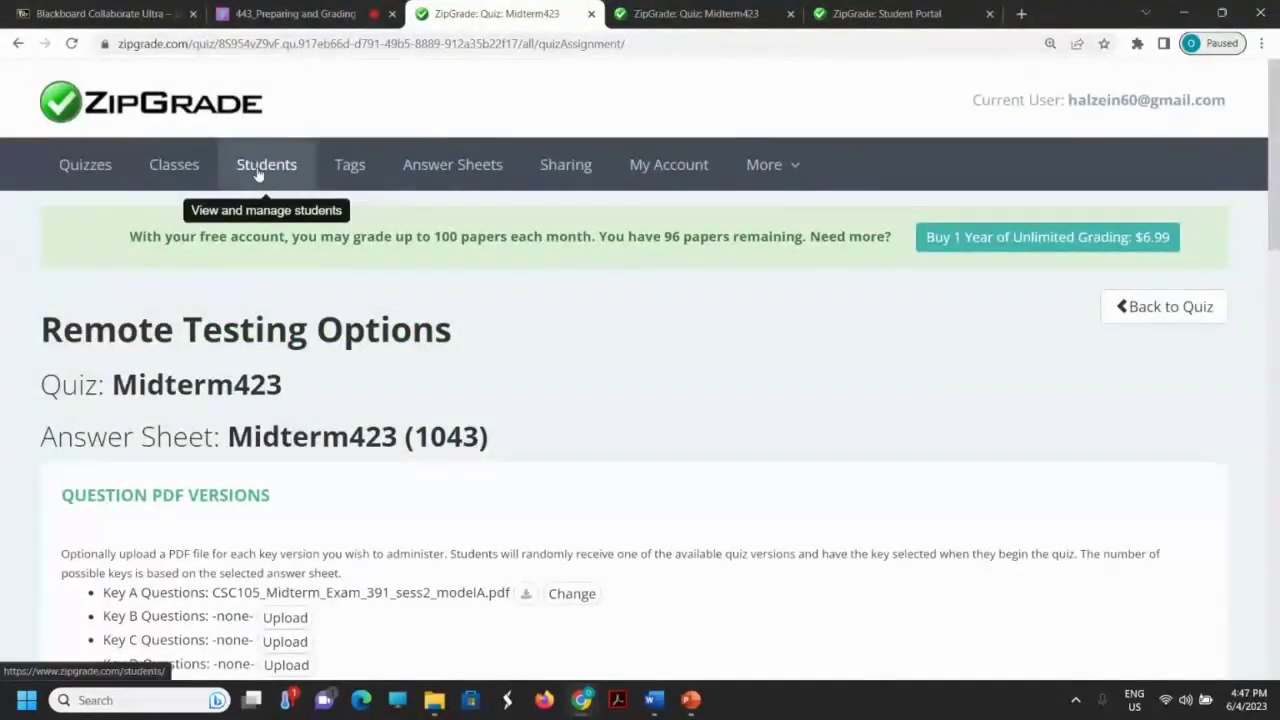
- Go to the class list and bring up the answer sheet packets for class CSC105G2398
click(173, 170)
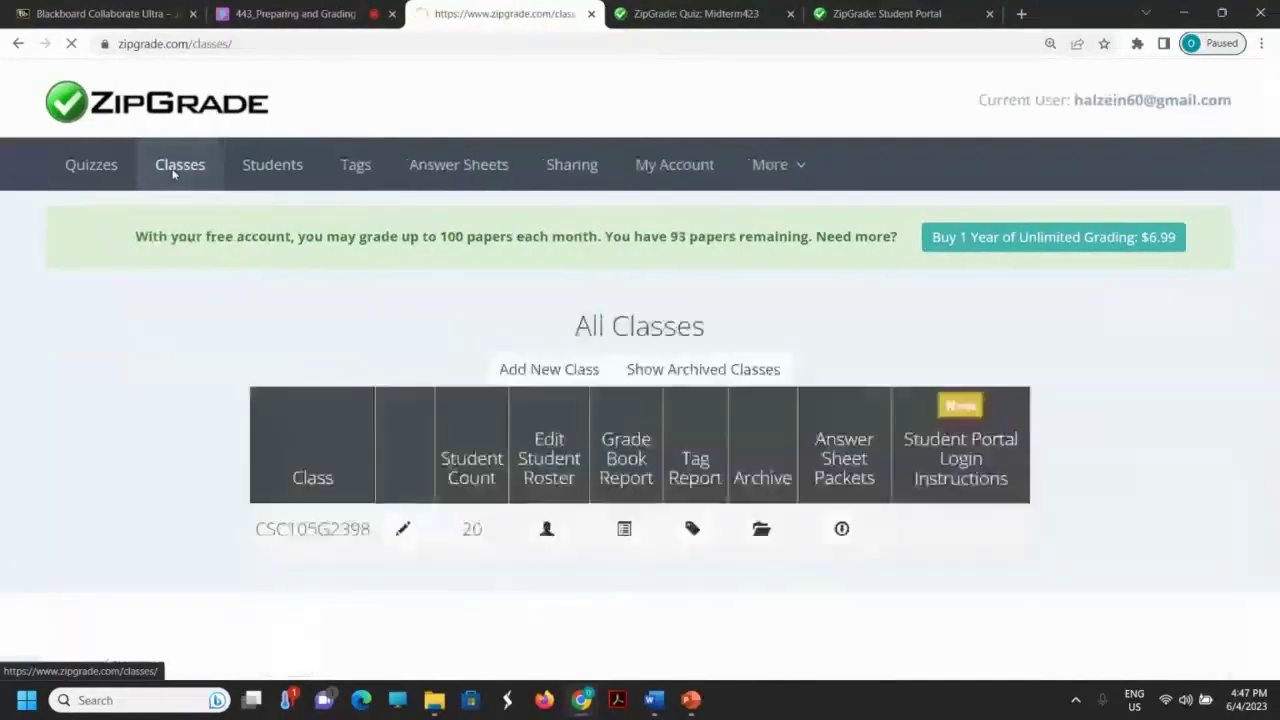
scroll(570, 398, down, 3)
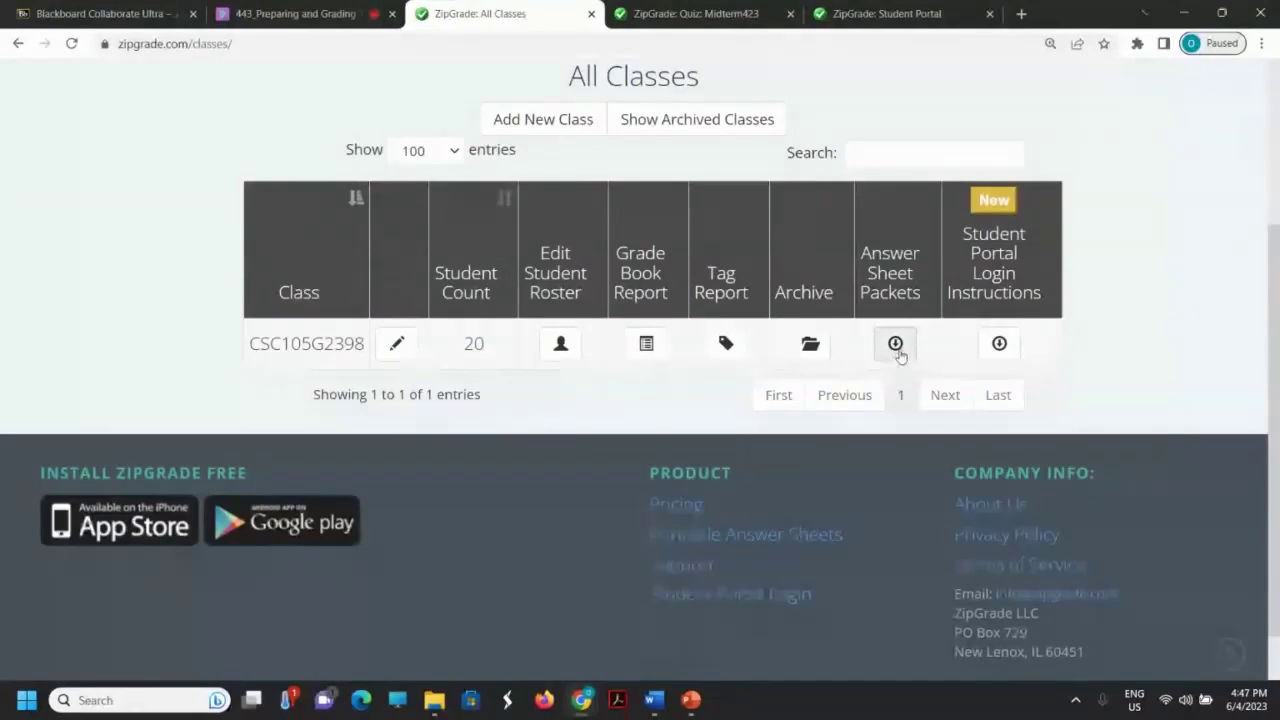
click(895, 345)
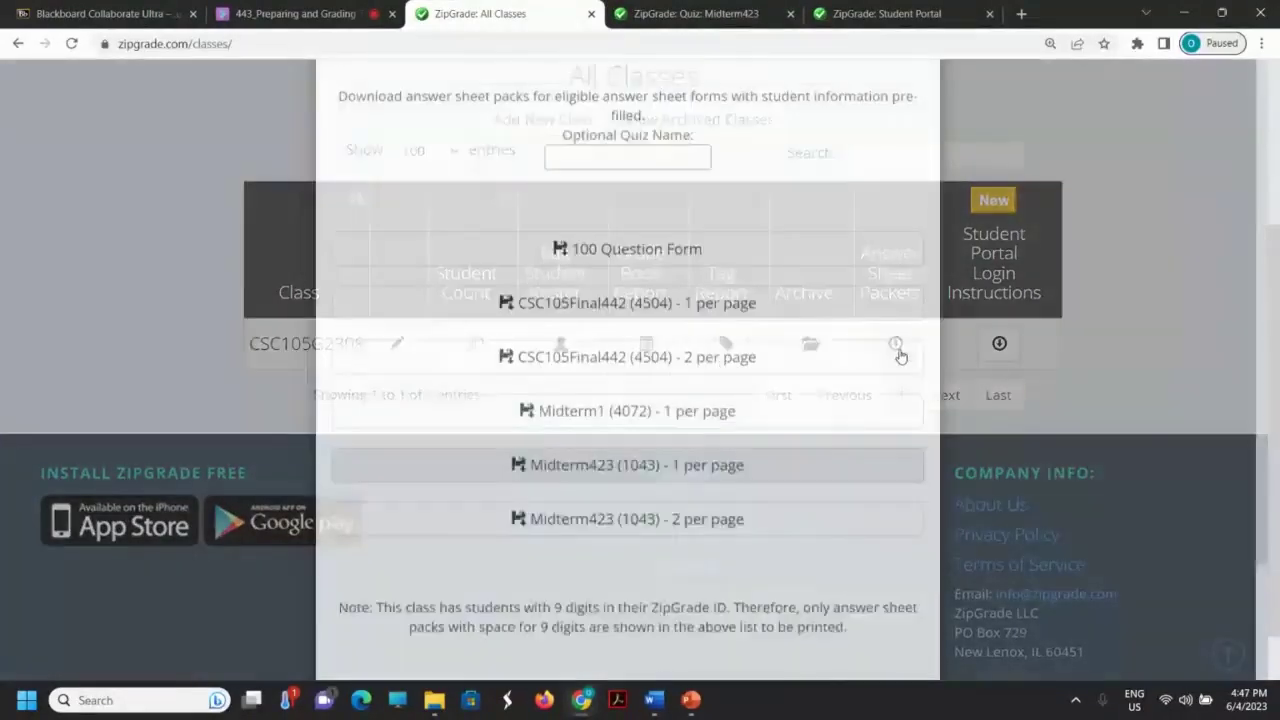
- Download the CSC105Final442 (4504) 1 per page answer sheet pack as a PDF into the Zipgrade course folder
scroll(829, 374, down, 2)
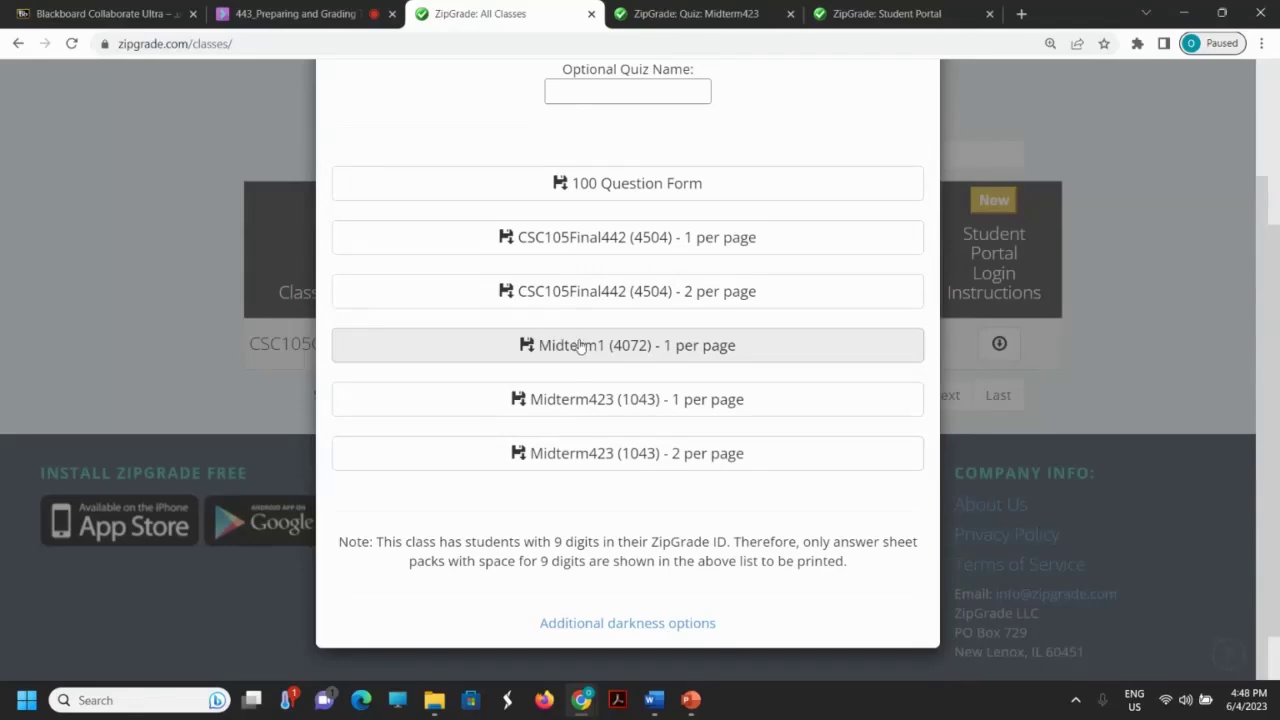
click(578, 248)
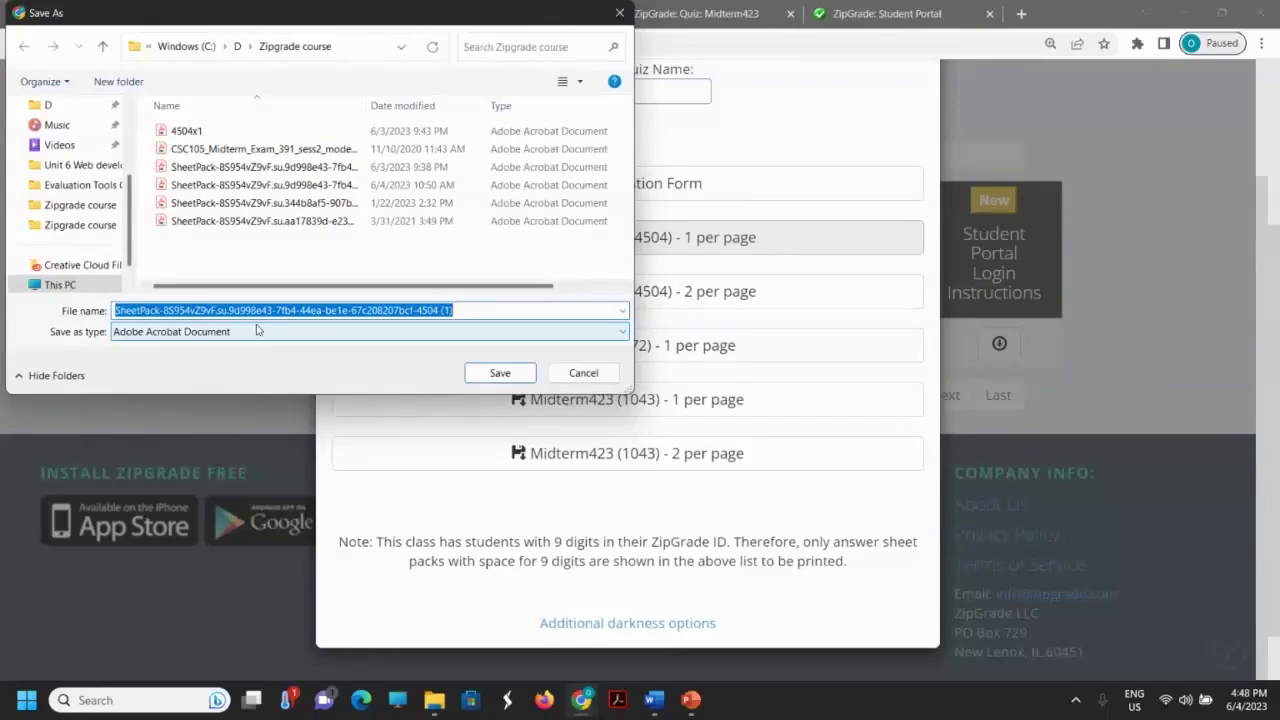
click(501, 373)
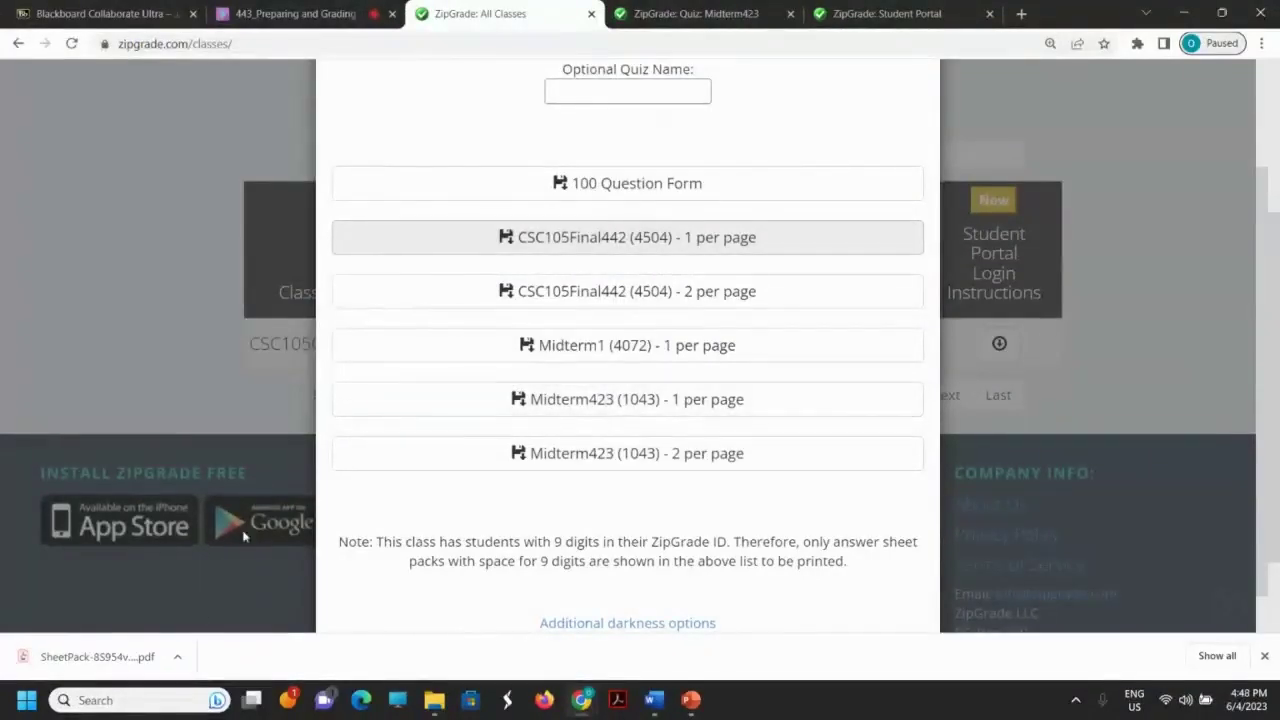
- Show the downloaded sheet pack in its folder and open the PDF in Adobe Acrobat
click(183, 662)
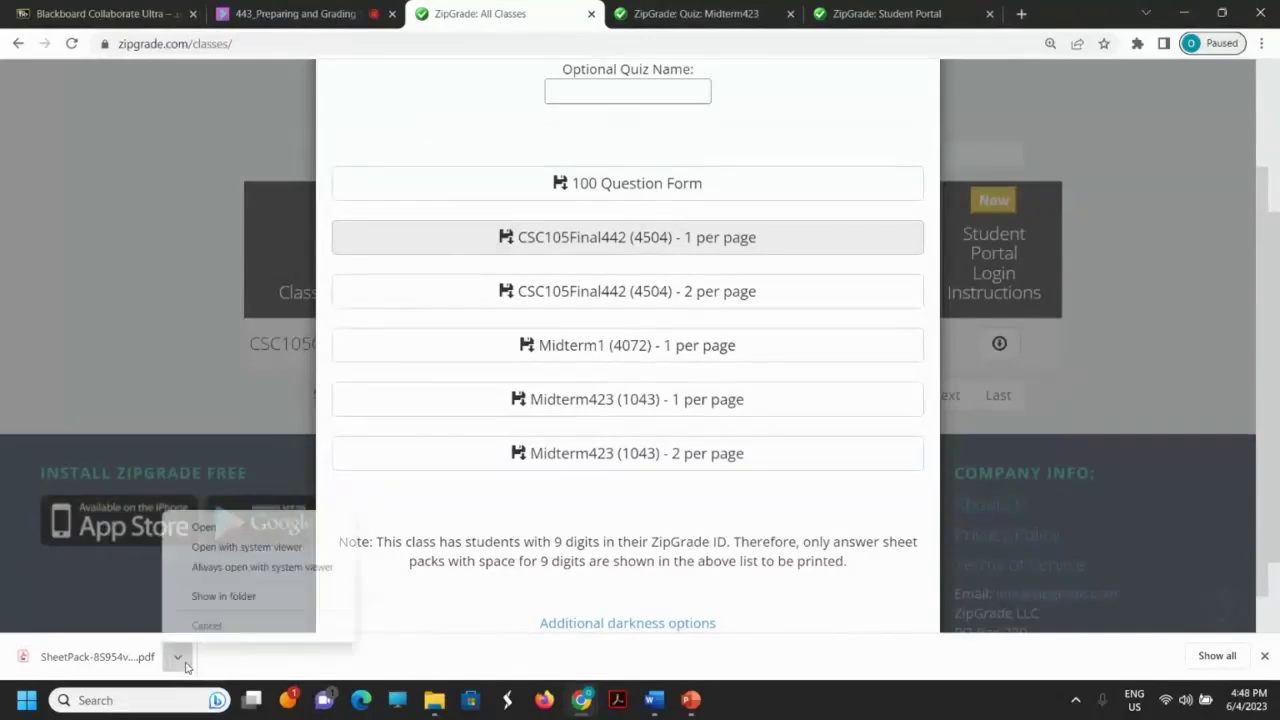
click(254, 597)
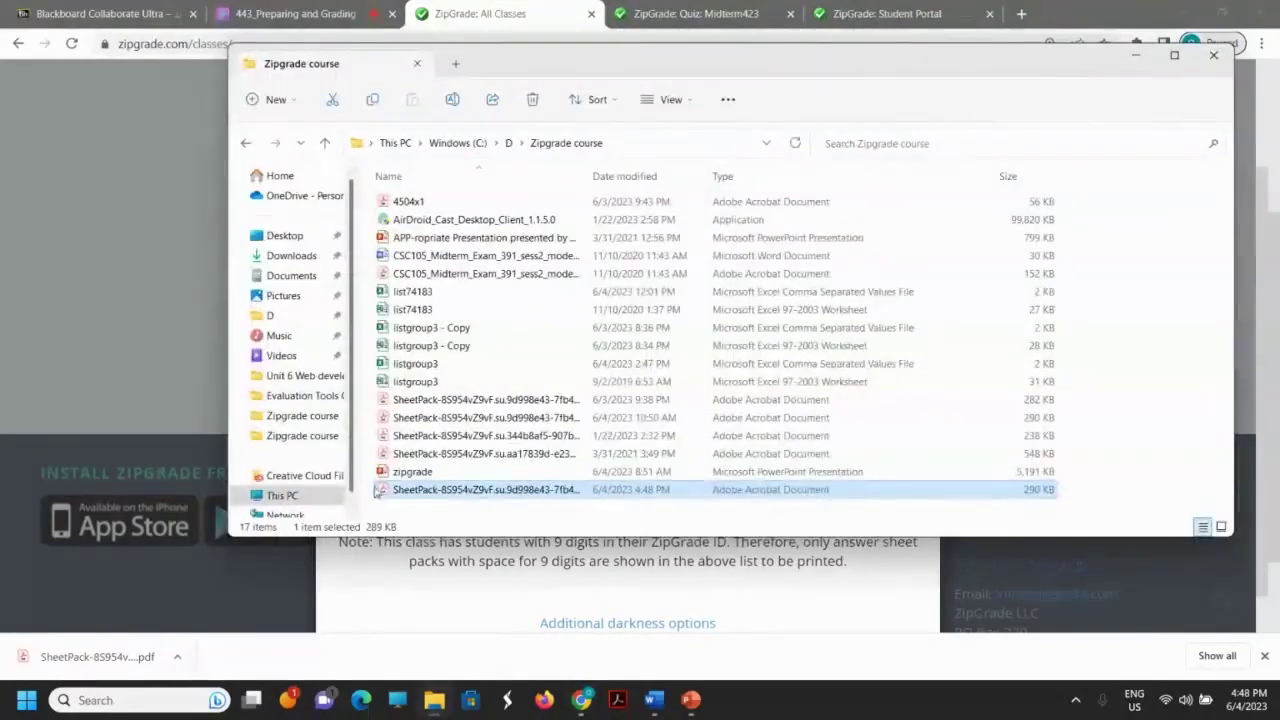
double_click(386, 491)
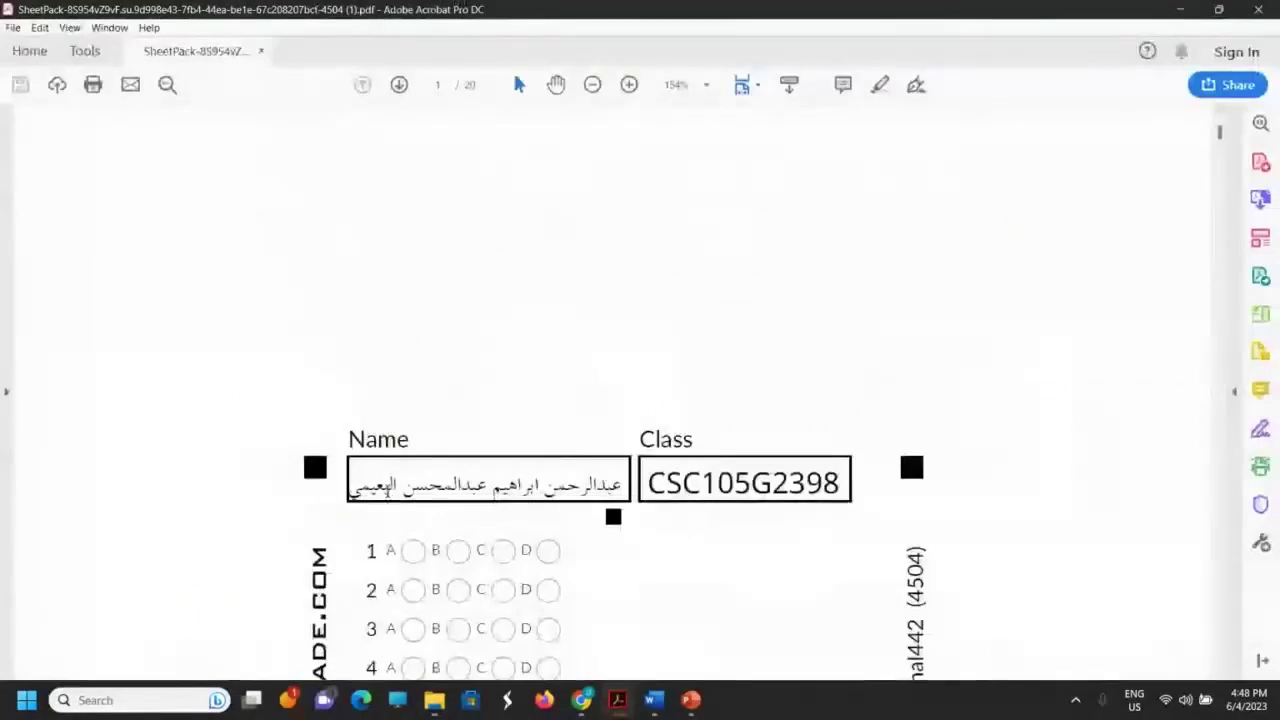
- Examine the first answer sheet, highlighting the pre-filled student name and class and checking the student ID grid
scroll(808, 346, down, 2)
scroll(805, 331, down, 1)
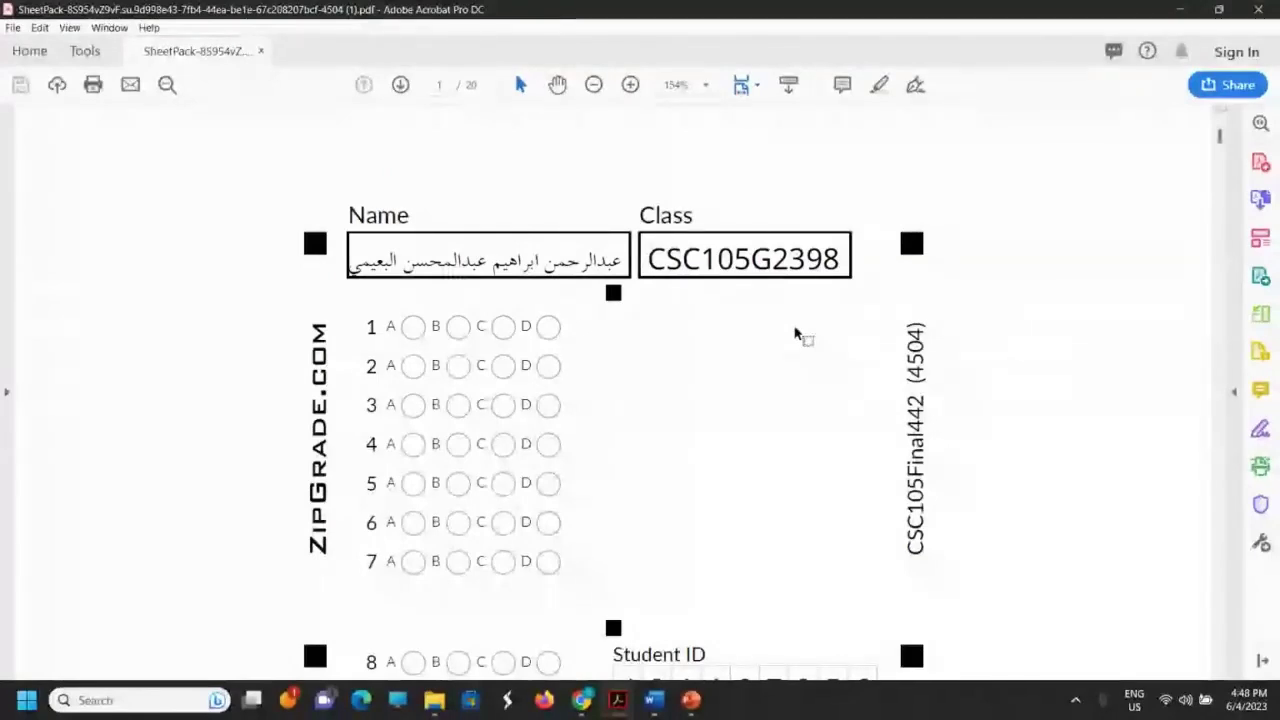
scroll(797, 334, down, 1)
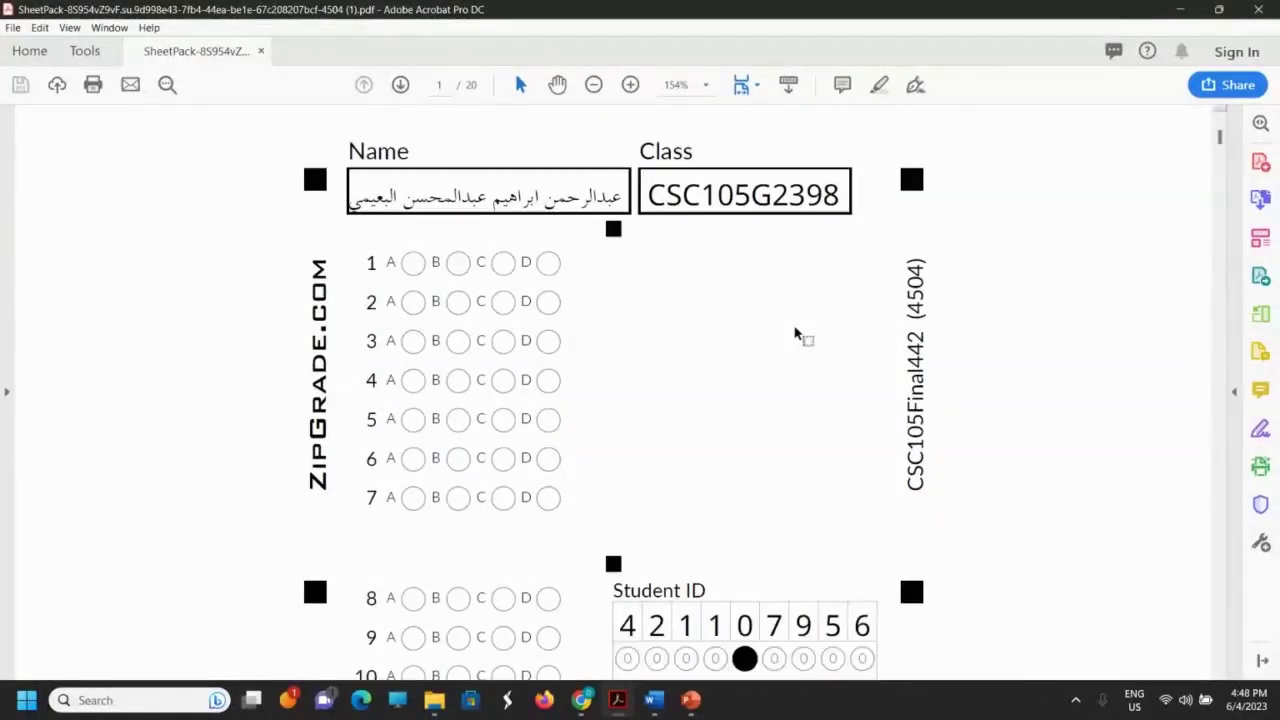
scroll(797, 334, down, 1)
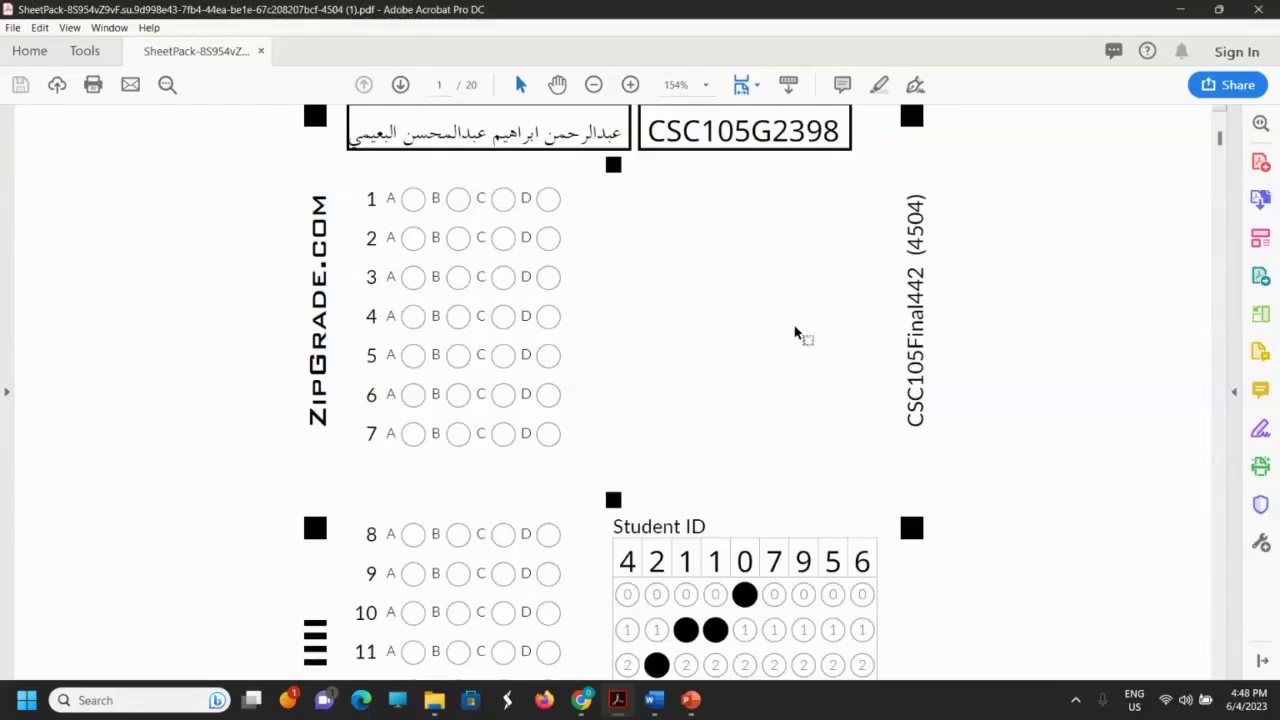
scroll(797, 334, up, 2)
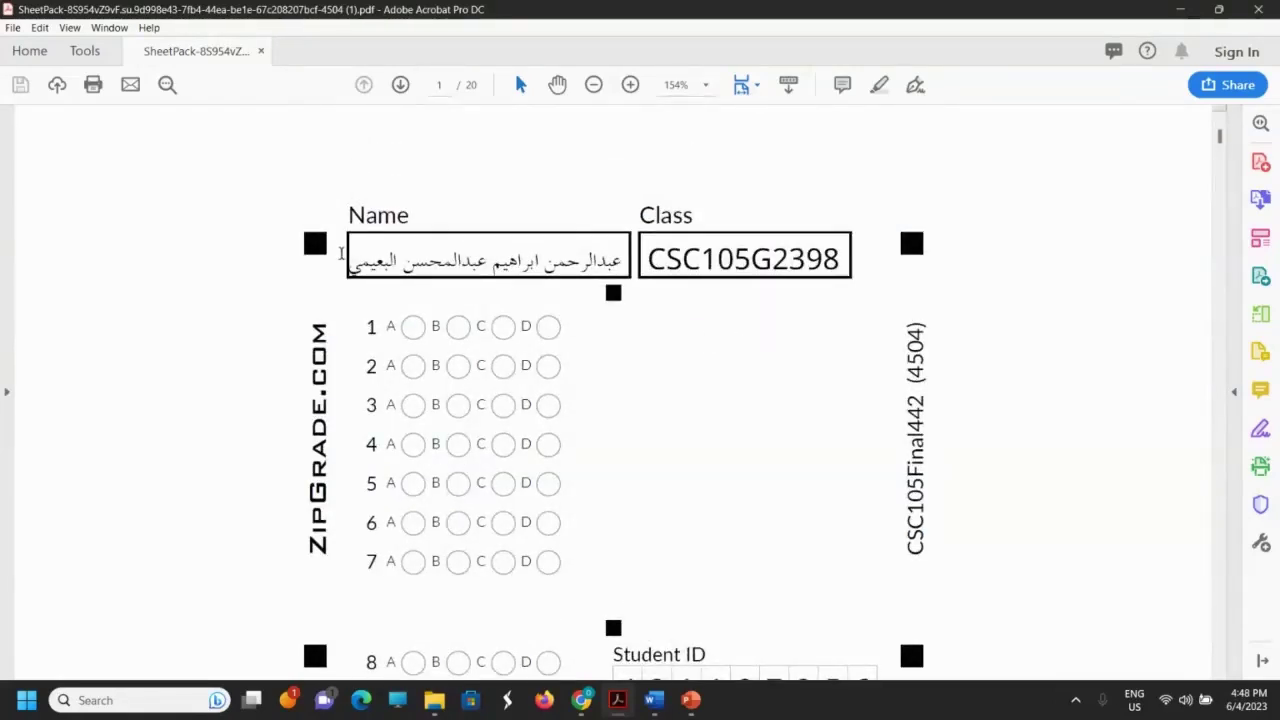
drag(347, 258, 626, 258)
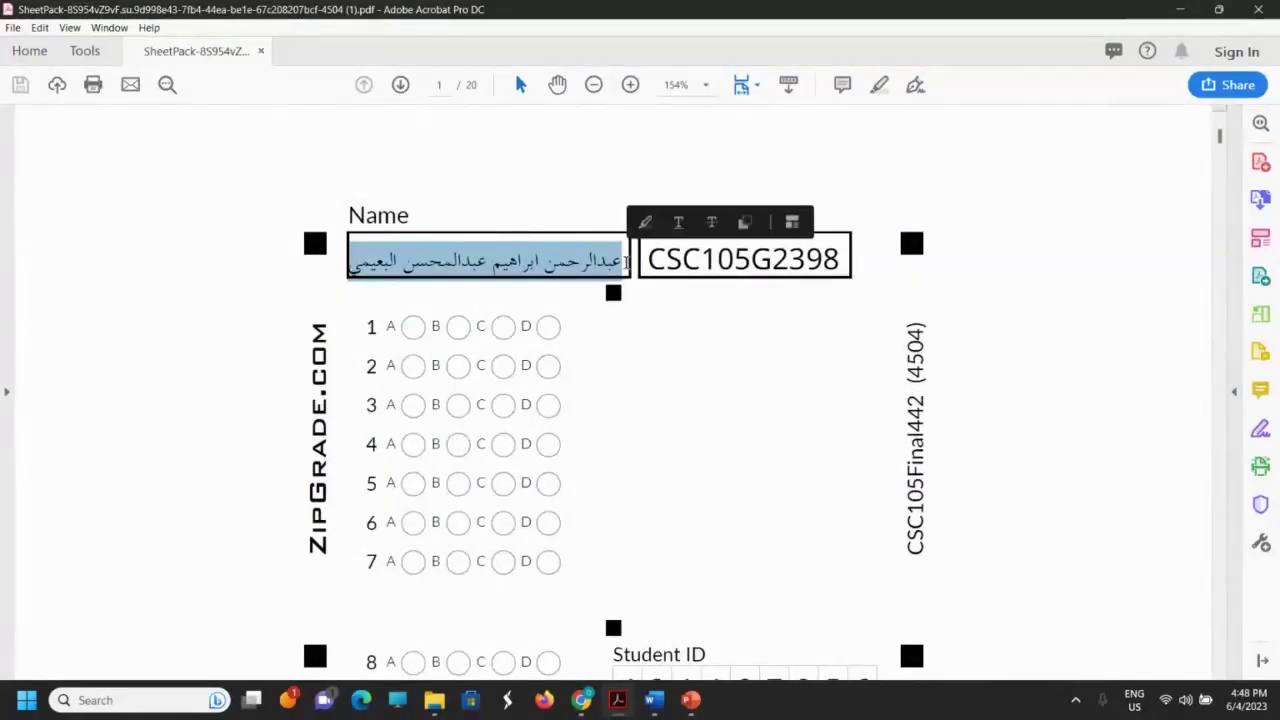
double_click(688, 258)
scroll(785, 410, down, 5)
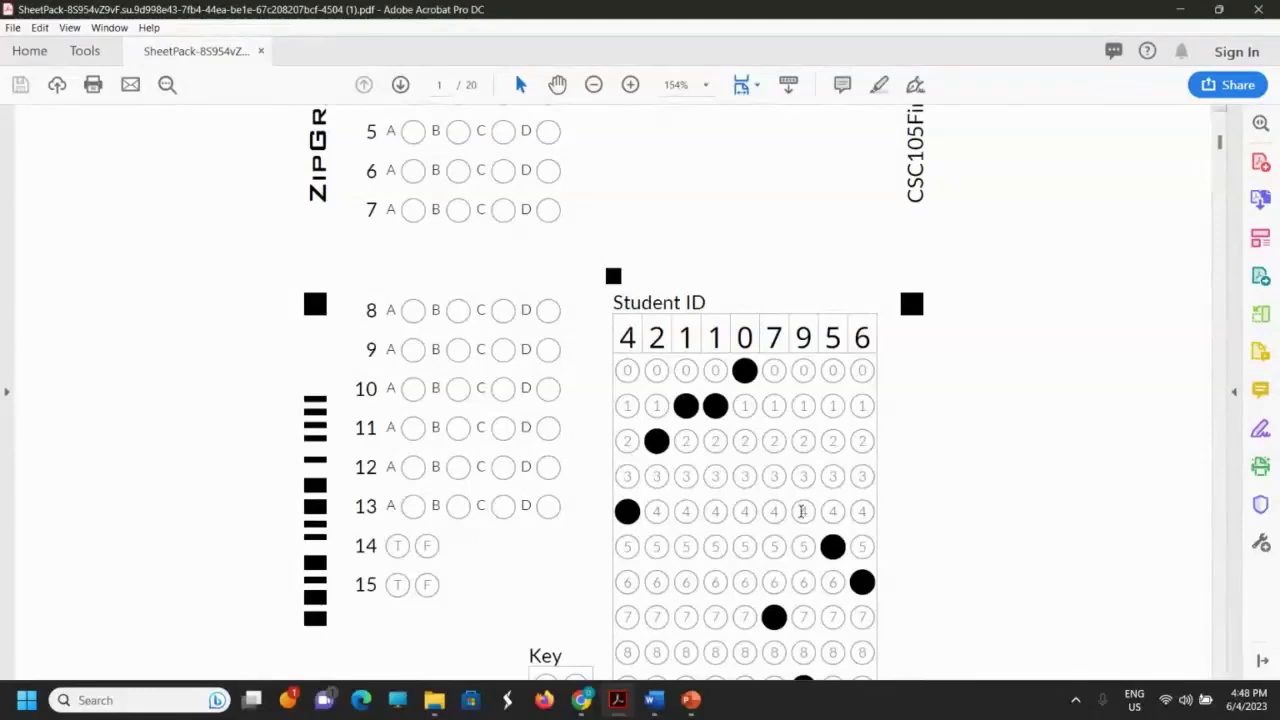
scroll(800, 505, down, 2)
scroll(831, 508, up, 6)
scroll(820, 495, up, 3)
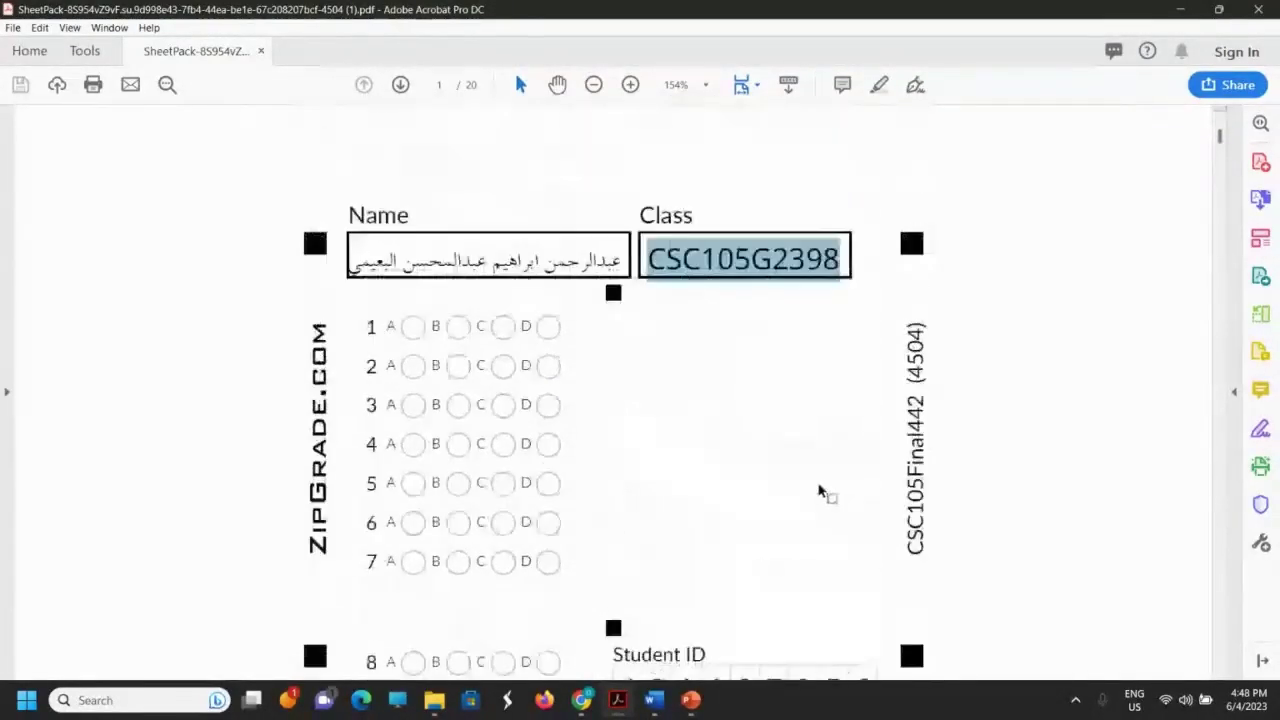
- Examine the second student's answer sheet, pointing out its pre-filled name, highlighted class and bubbled student ID
scroll(818, 490, down, 4)
scroll(818, 490, down, 13)
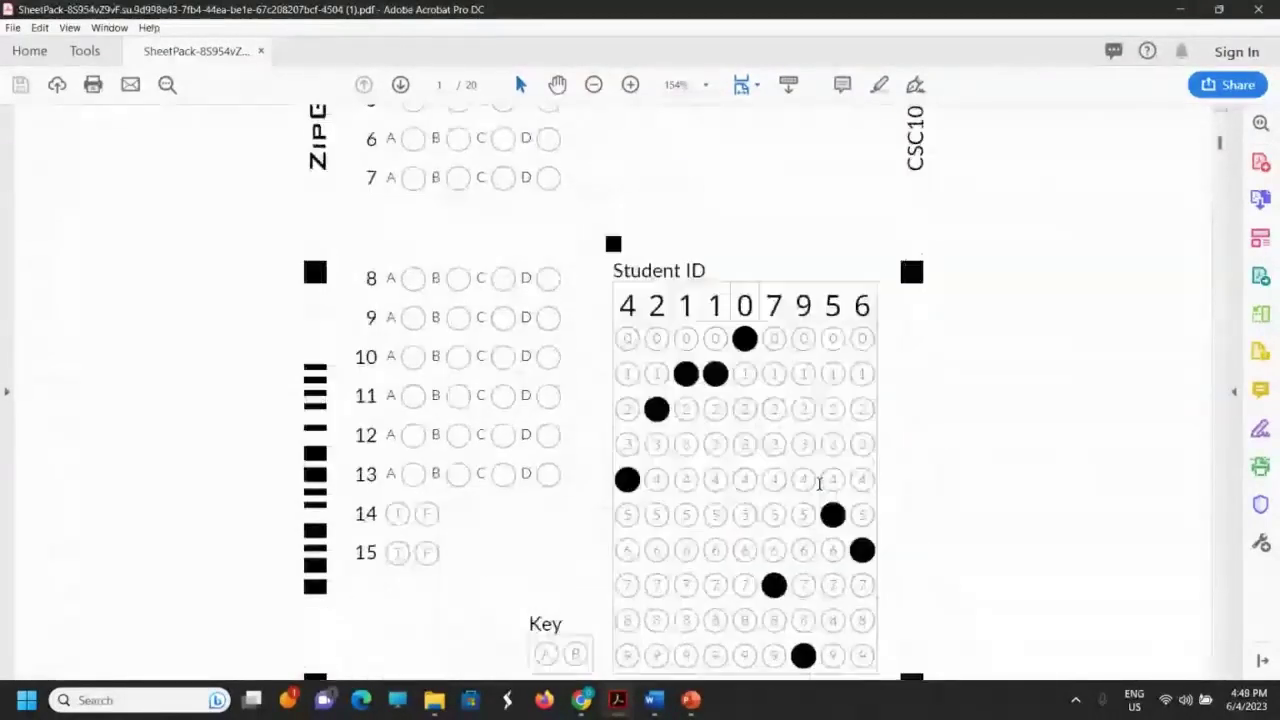
scroll(812, 494, down, 10)
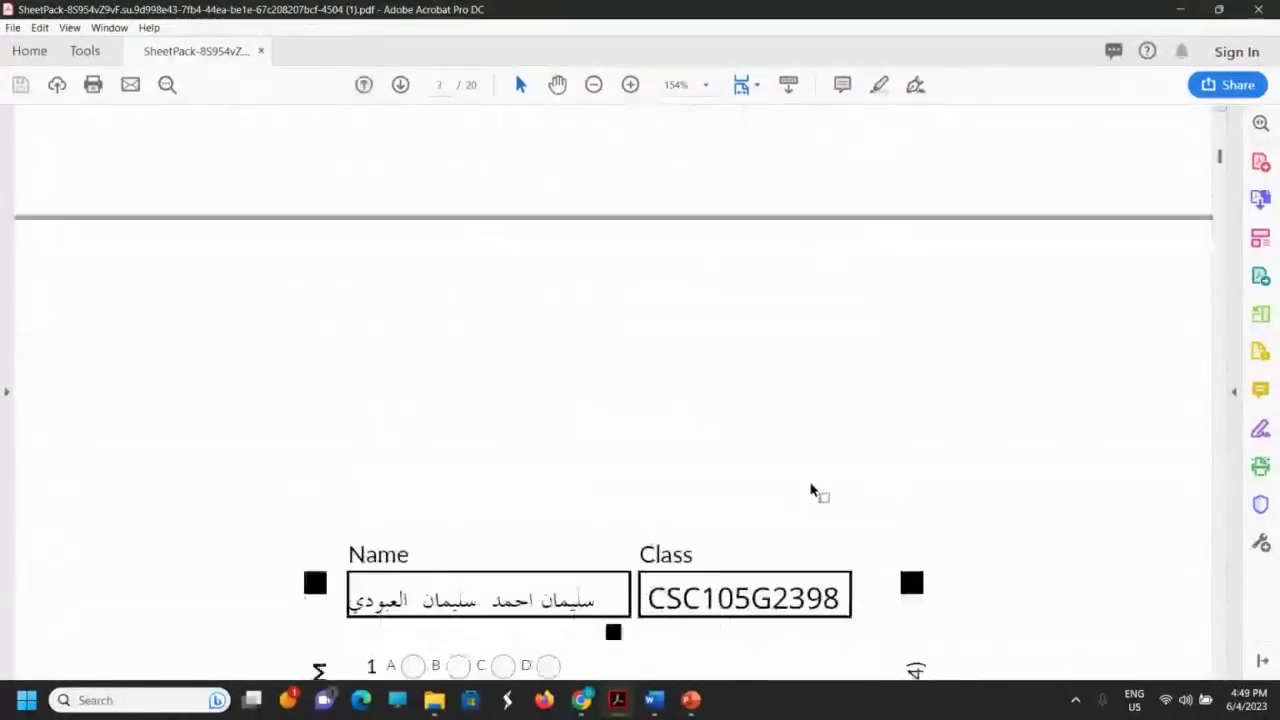
scroll(810, 487, down, 2)
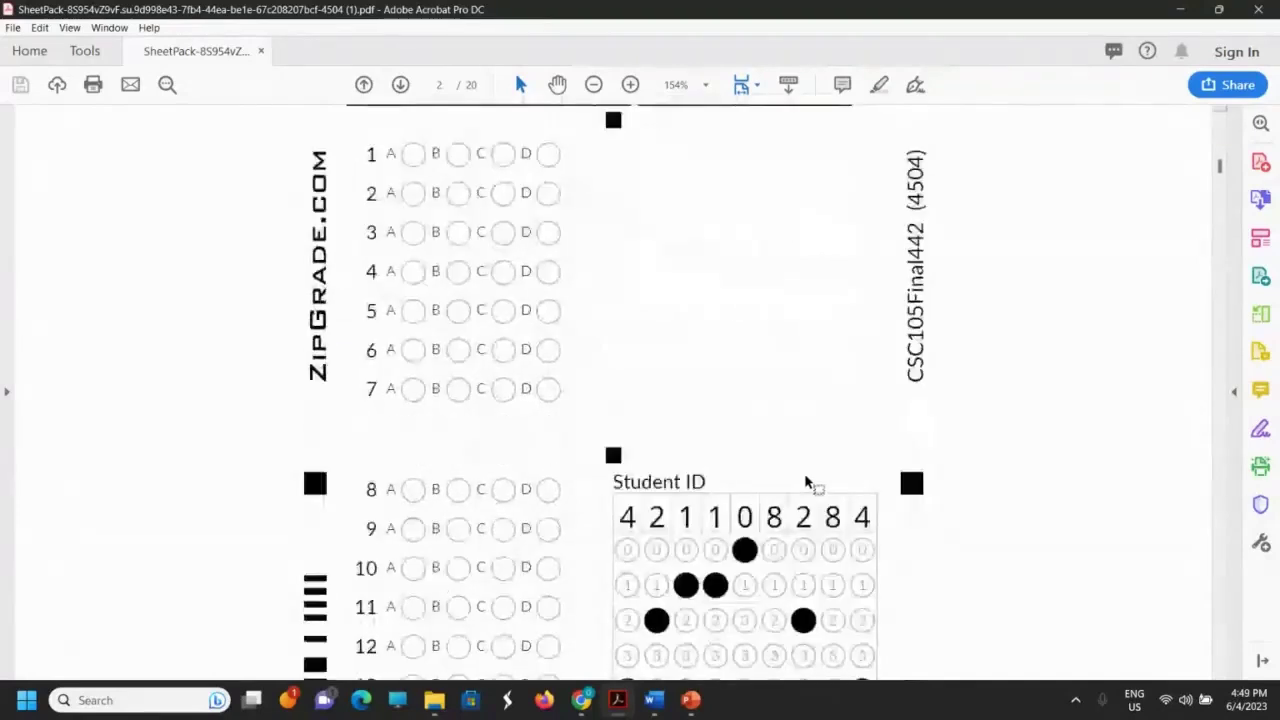
scroll(808, 486, up, 4)
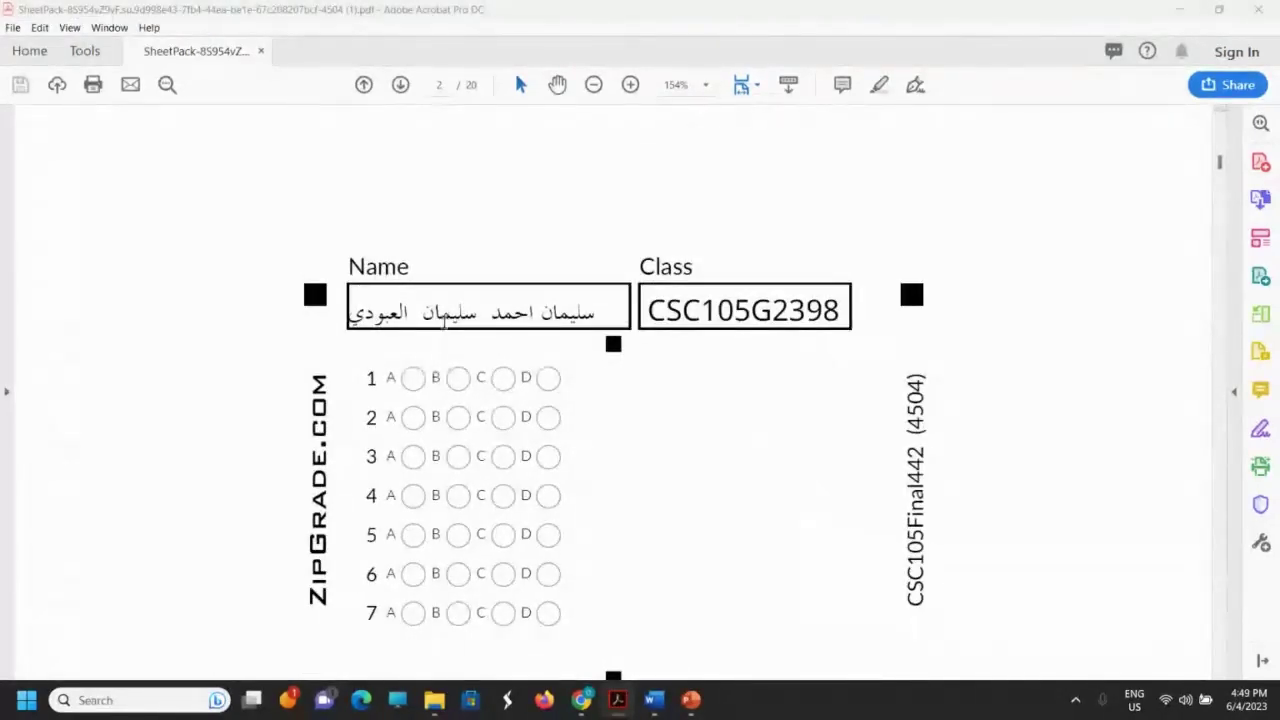
double_click(446, 318)
click(381, 312)
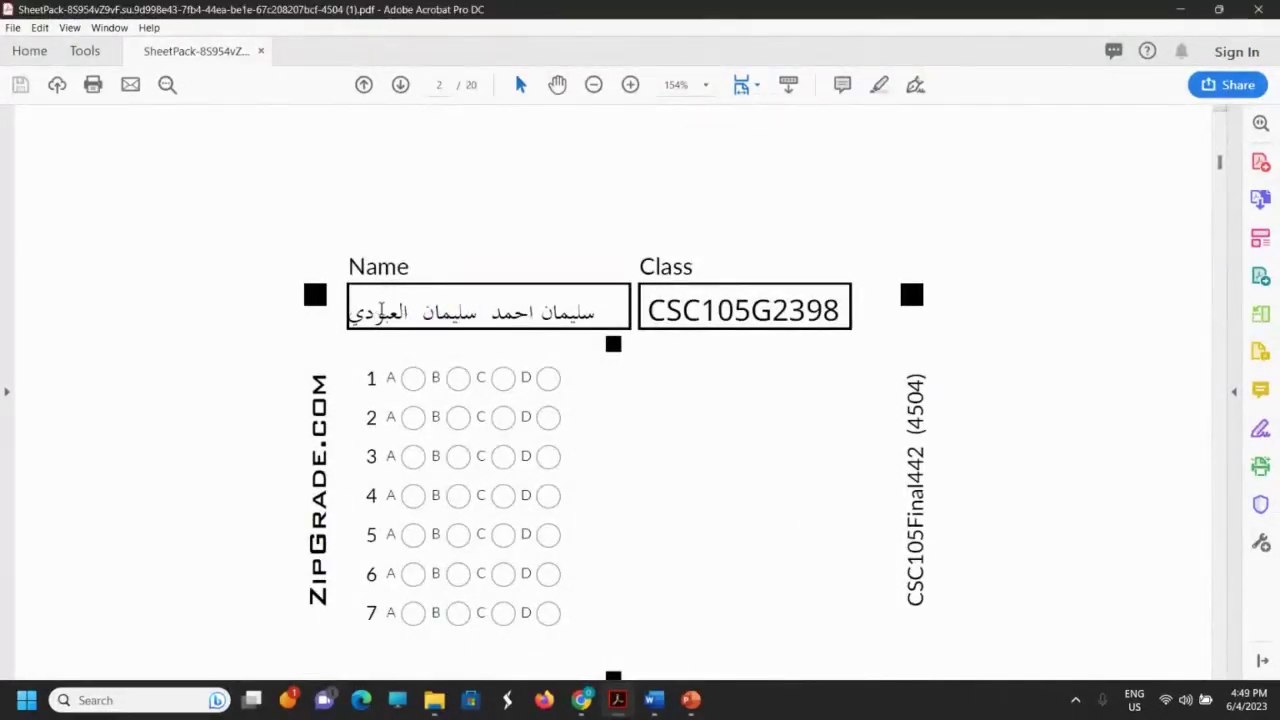
double_click(735, 312)
scroll(745, 335, down, 5)
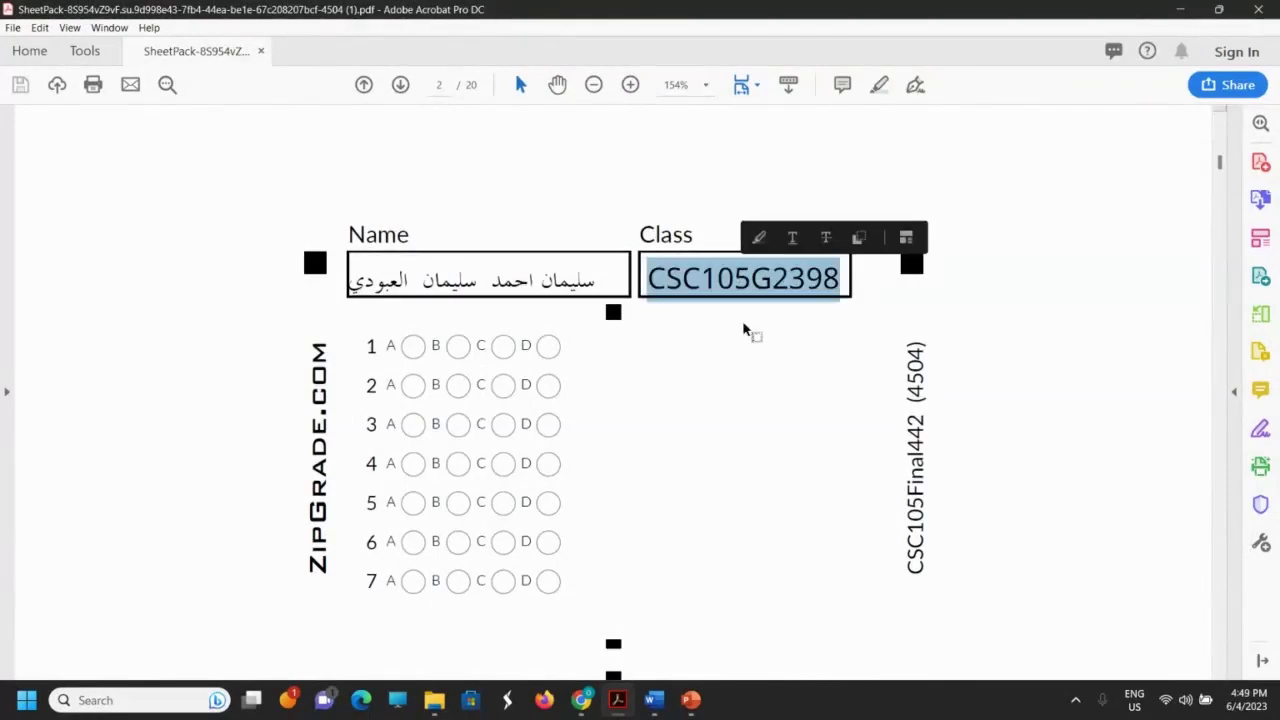
scroll(745, 338, down, 1)
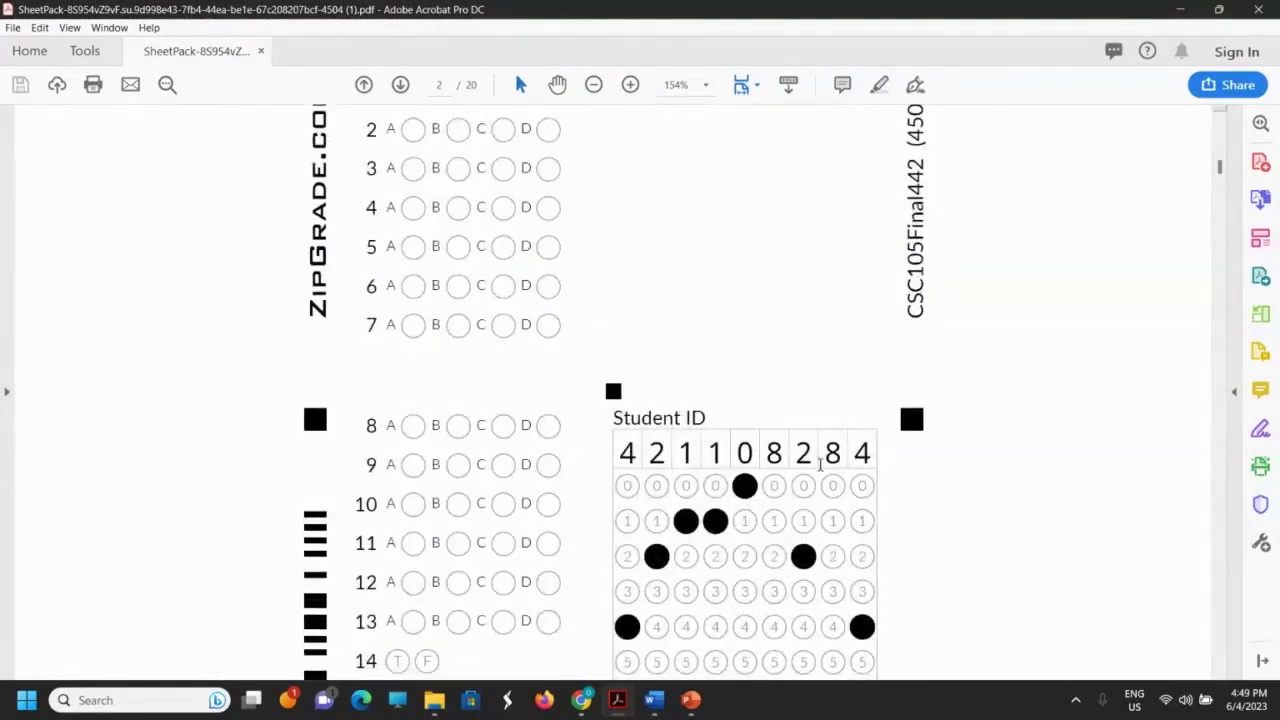
scroll(752, 462, down, 10)
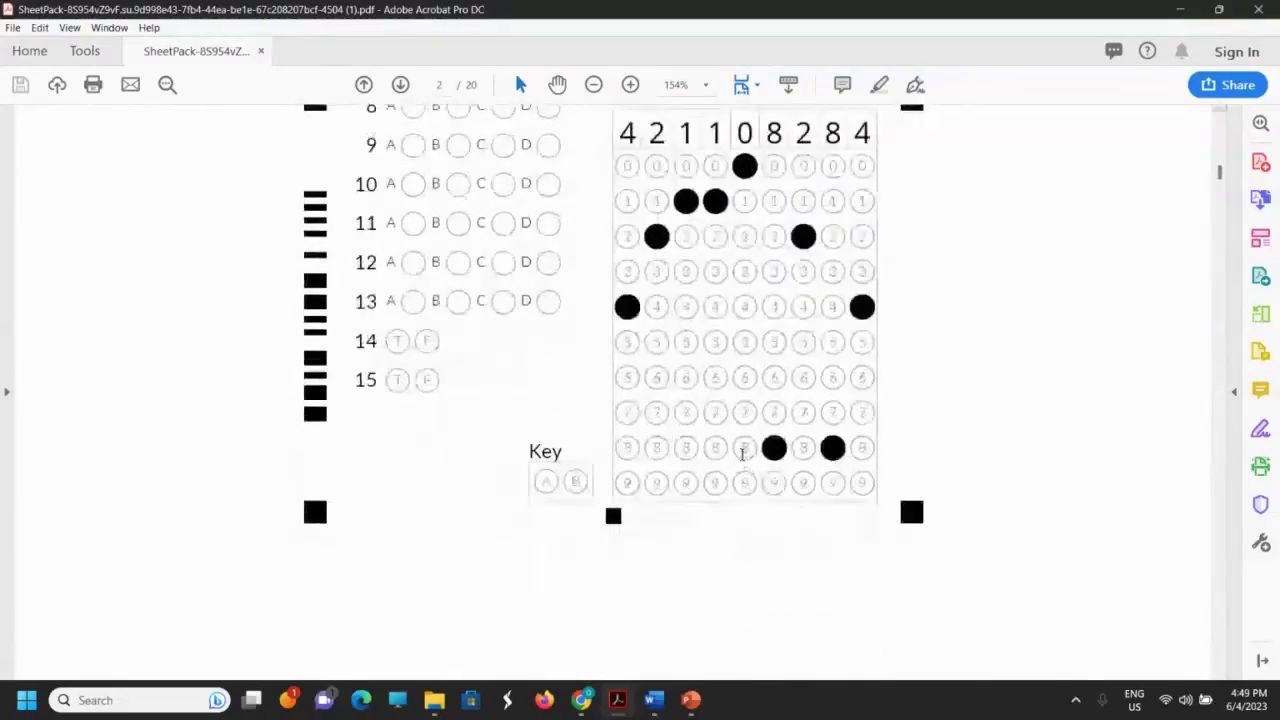
- Review the pre-filled answer sheets on pages 3 and 4 of the pack
scroll(742, 462, down, 13)
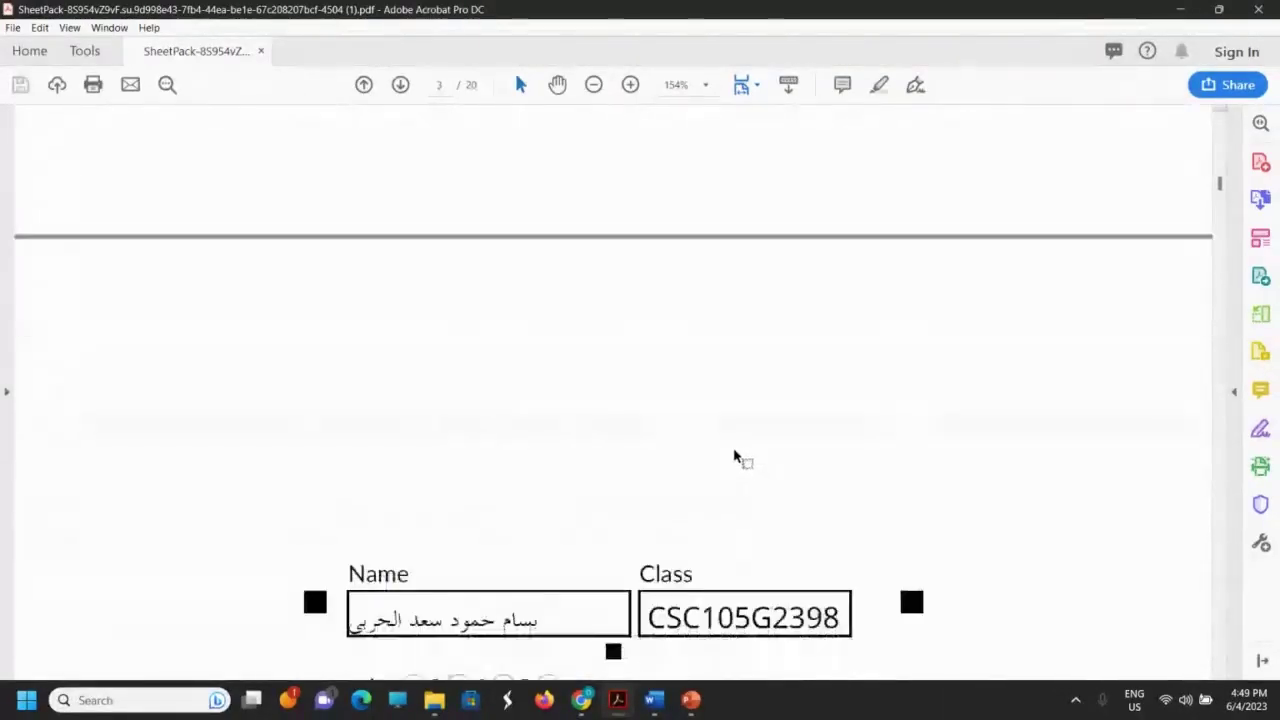
scroll(735, 466, down, 6)
scroll(735, 466, up, 7)
scroll(733, 466, down, 12)
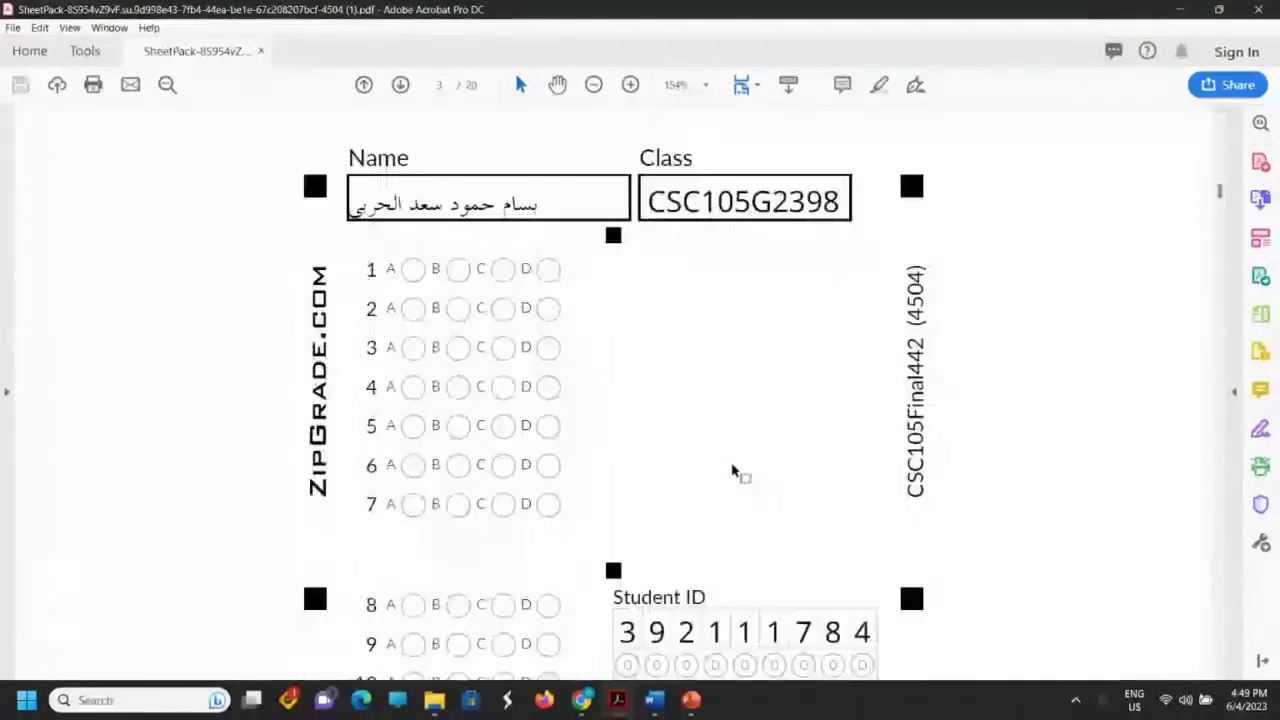
scroll(733, 476, down, 15)
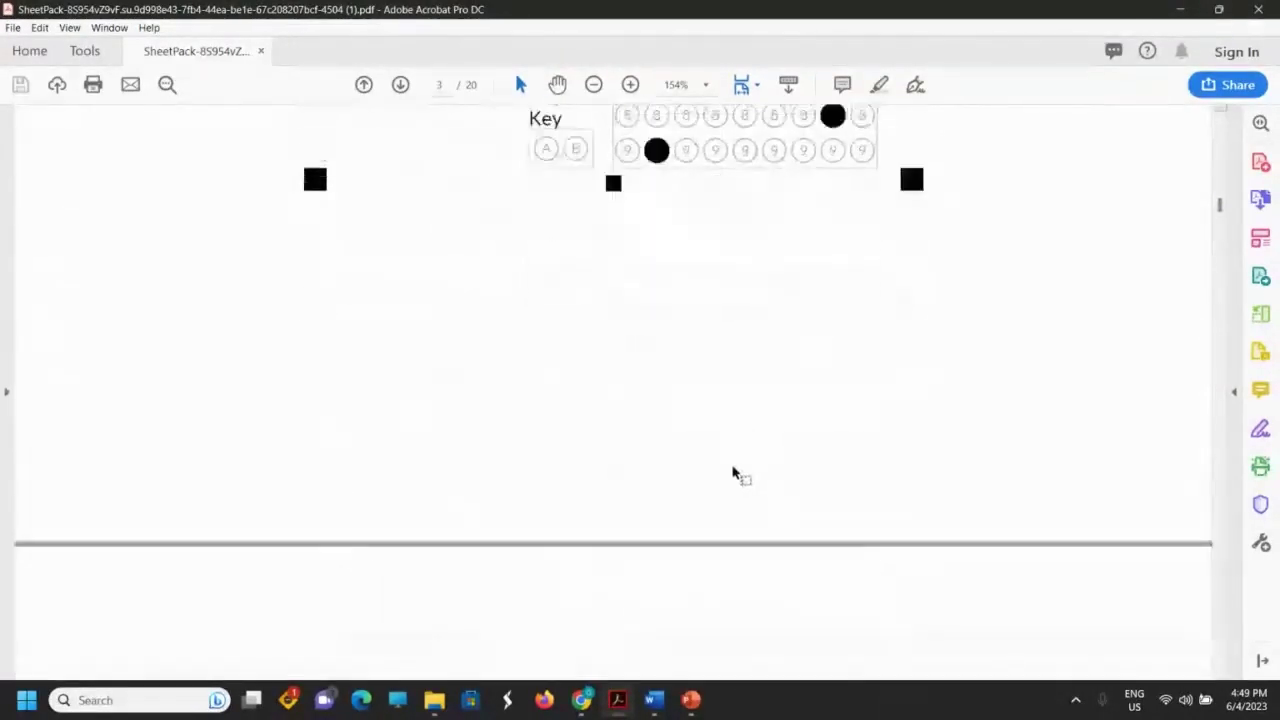
scroll(733, 476, down, 9)
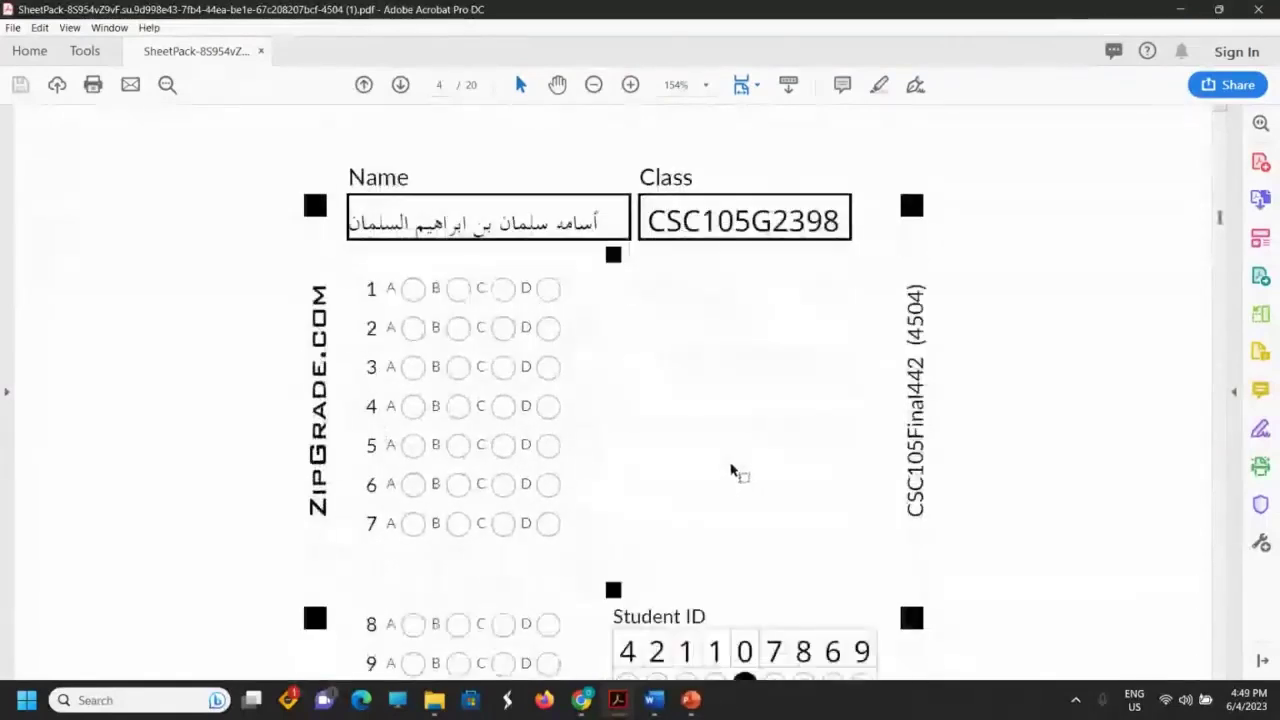
scroll(731, 475, down, 10)
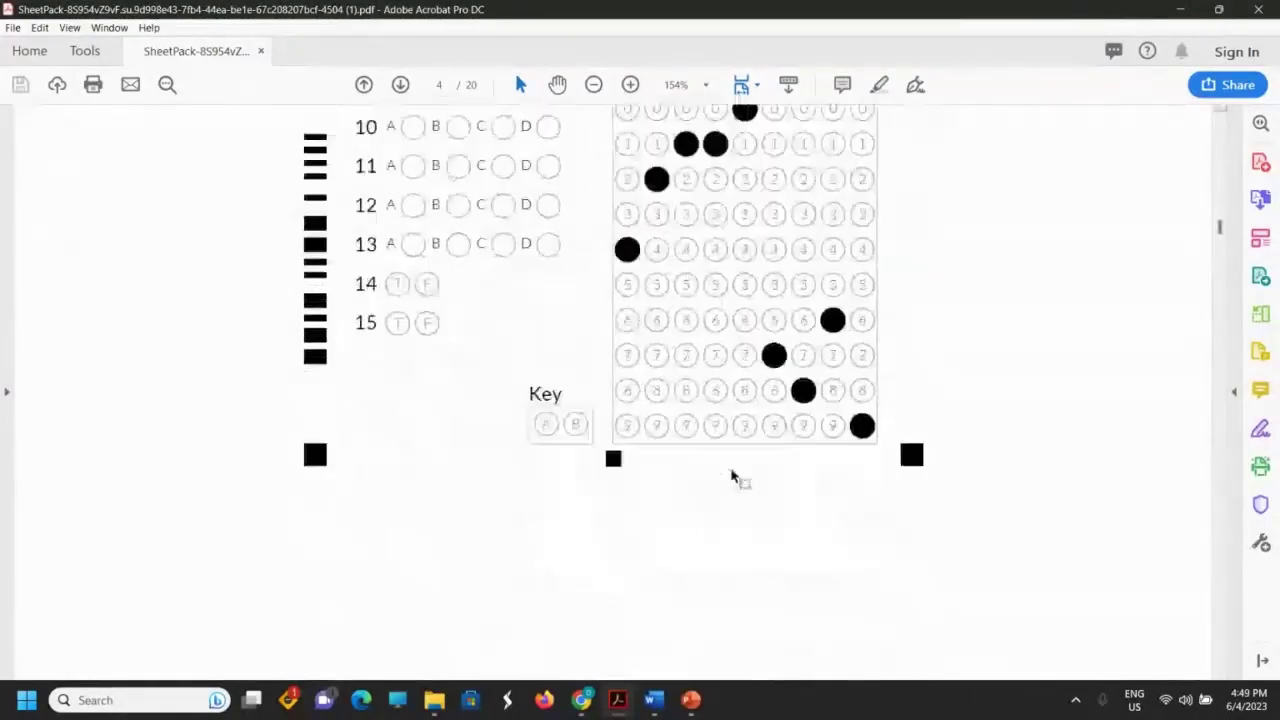
- Page quickly through the remaining students' answer sheets, from page 5 to page 16 of the pack
click(1221, 579)
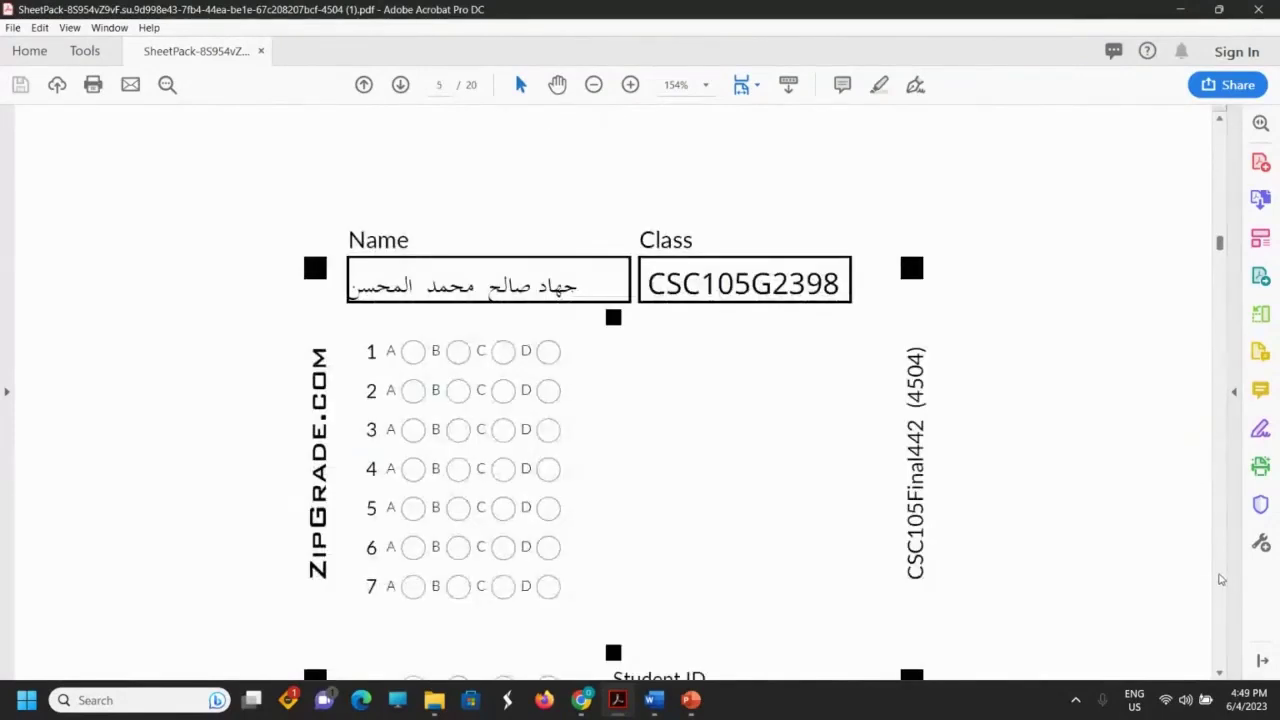
click(1221, 579)
click(1221, 579)
click(1221, 579)
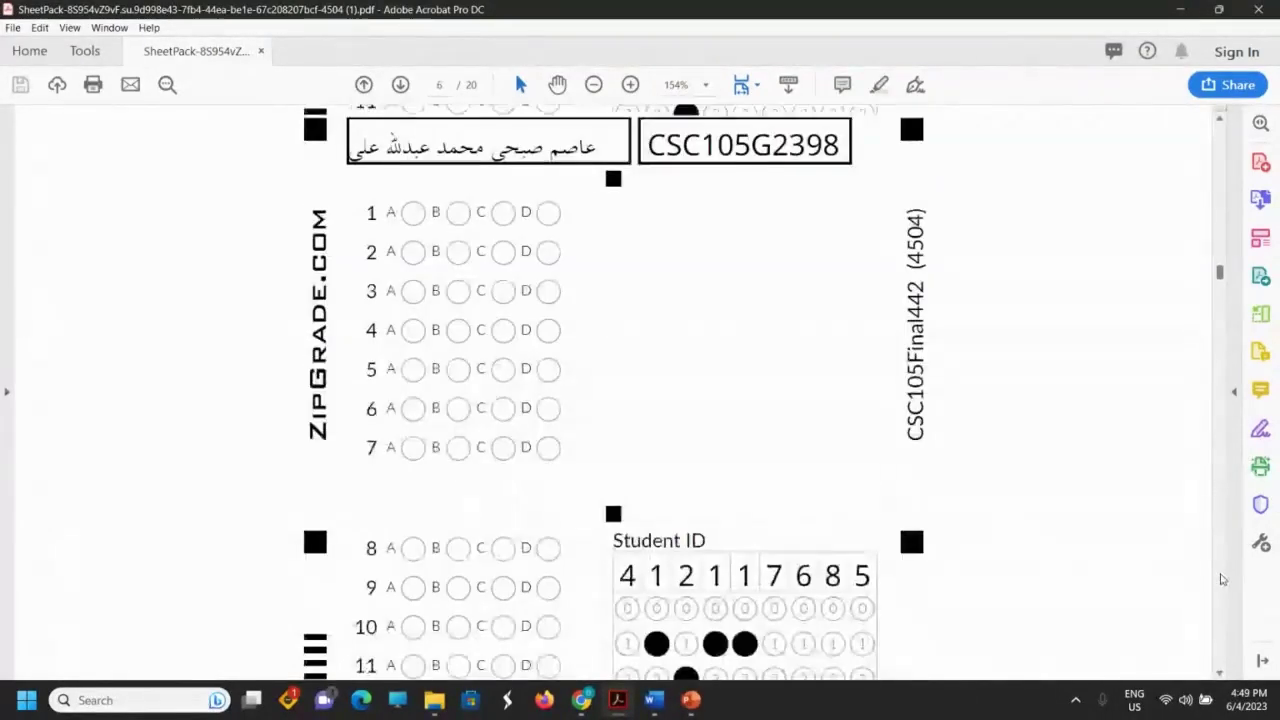
click(1221, 579)
click(1221, 579)
click(1221, 579)
click(1221, 580)
click(1221, 580)
click(1221, 580)
click(1221, 580)
click(1221, 581)
click(1220, 582)
click(1220, 581)
click(1220, 581)
click(1219, 580)
click(1219, 580)
click(1218, 580)
click(1218, 579)
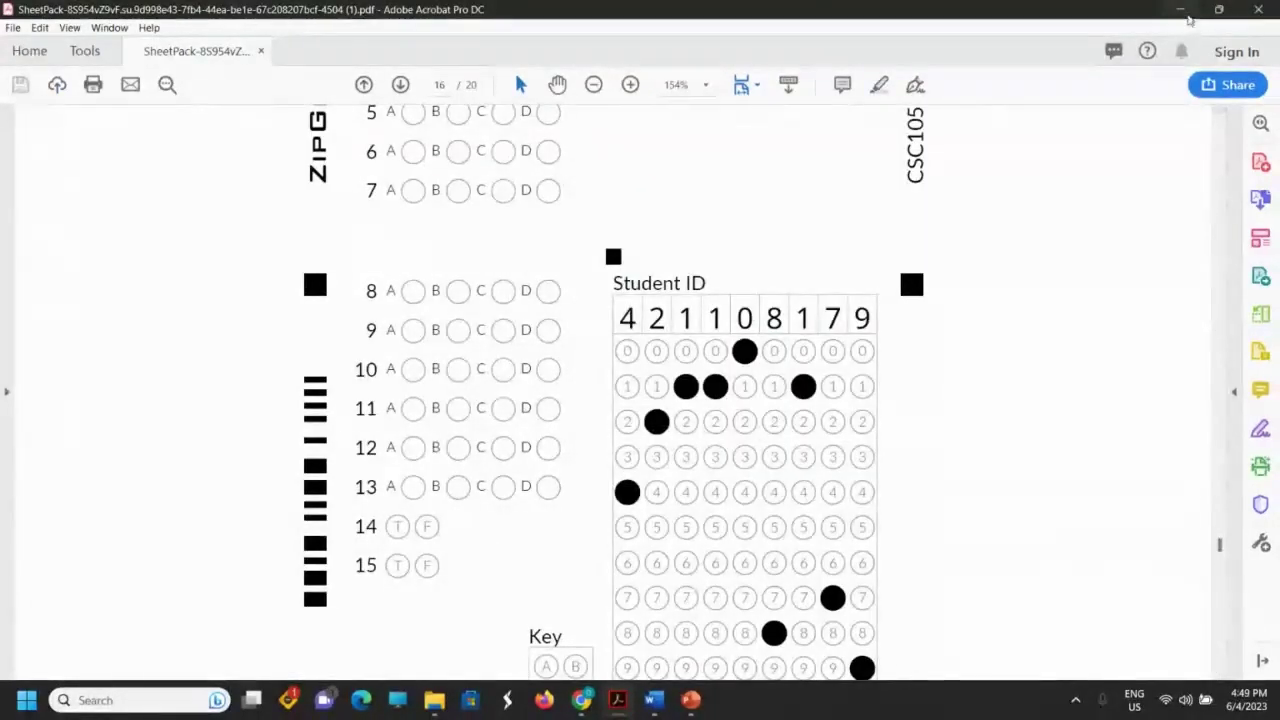
- Return from the answer sheet PDF to the ZipGrade class list and check the training session's chat for participant replies
click(1189, 16)
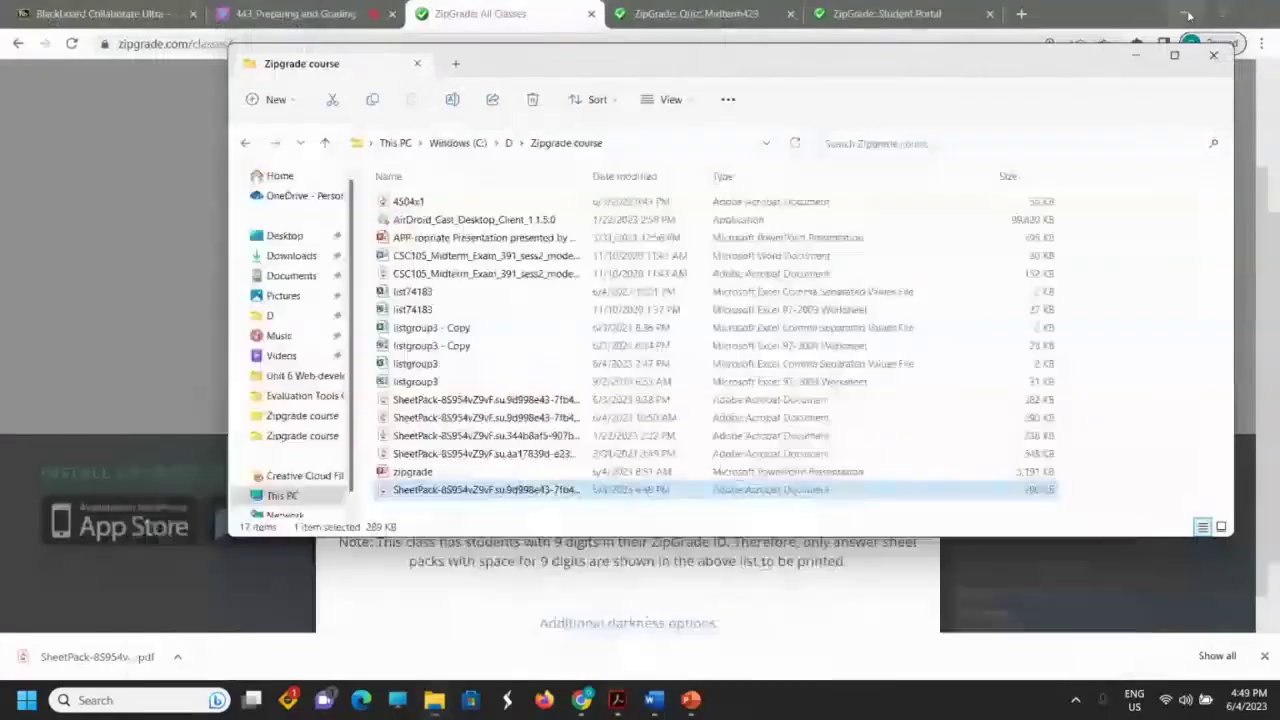
click(111, 251)
click(113, 250)
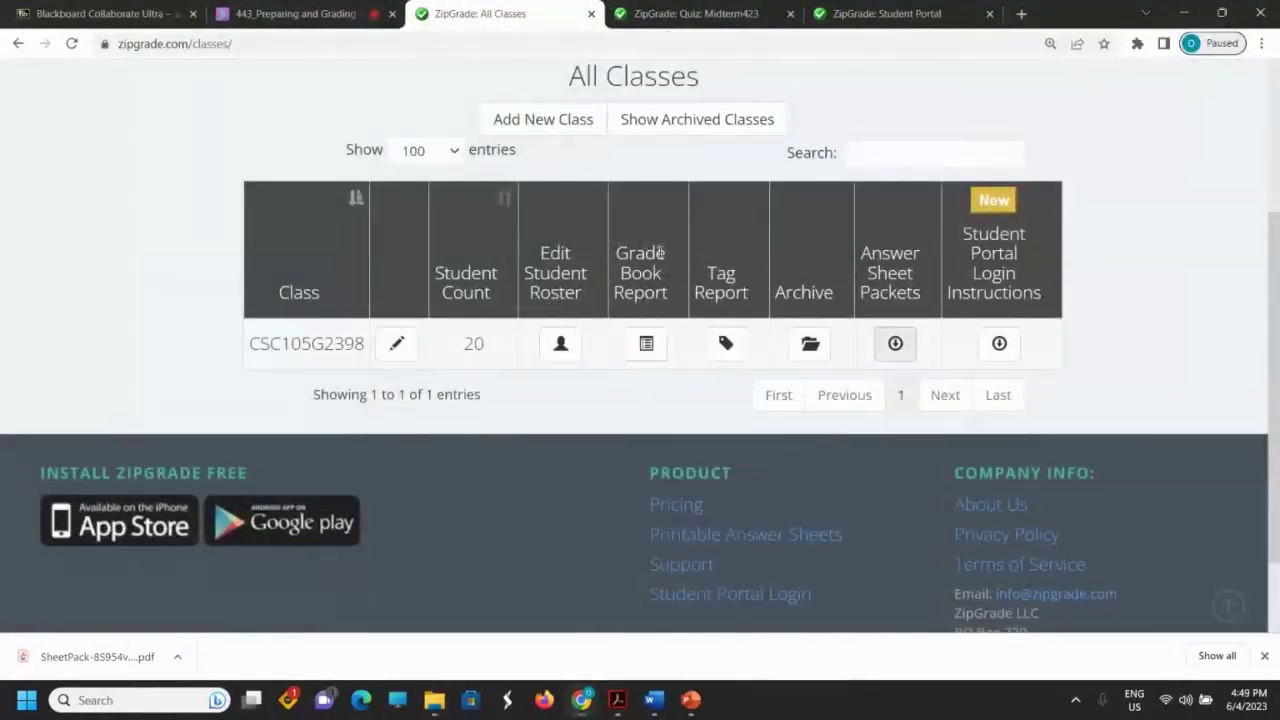
click(303, 18)
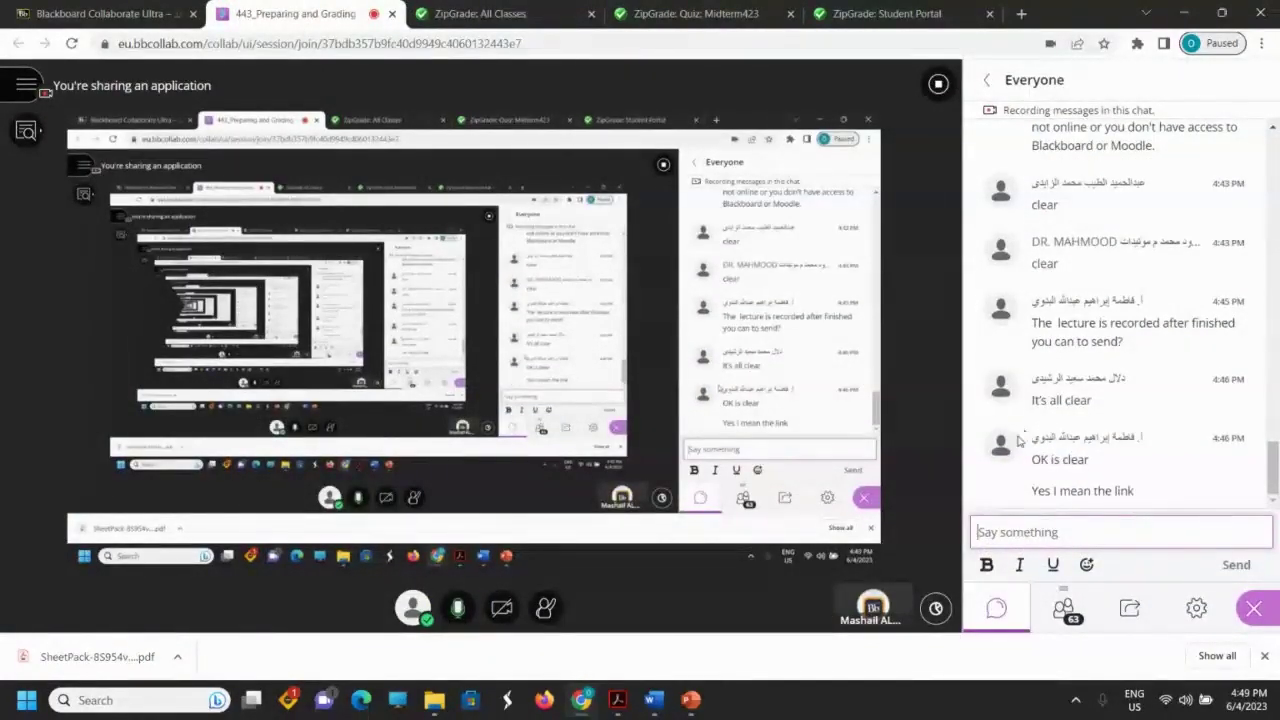
click(496, 9)
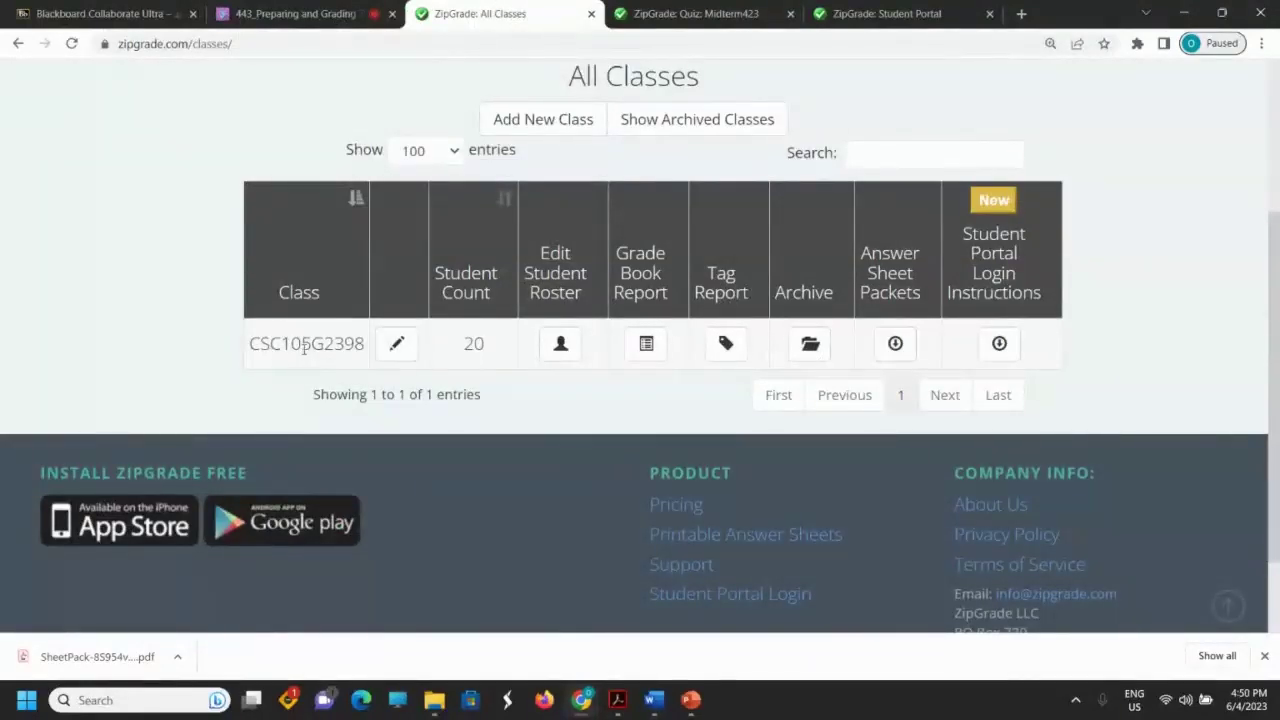
- Review the answer sheet pack options for class CSC105G2398 and look through the session chat once more
click(895, 343)
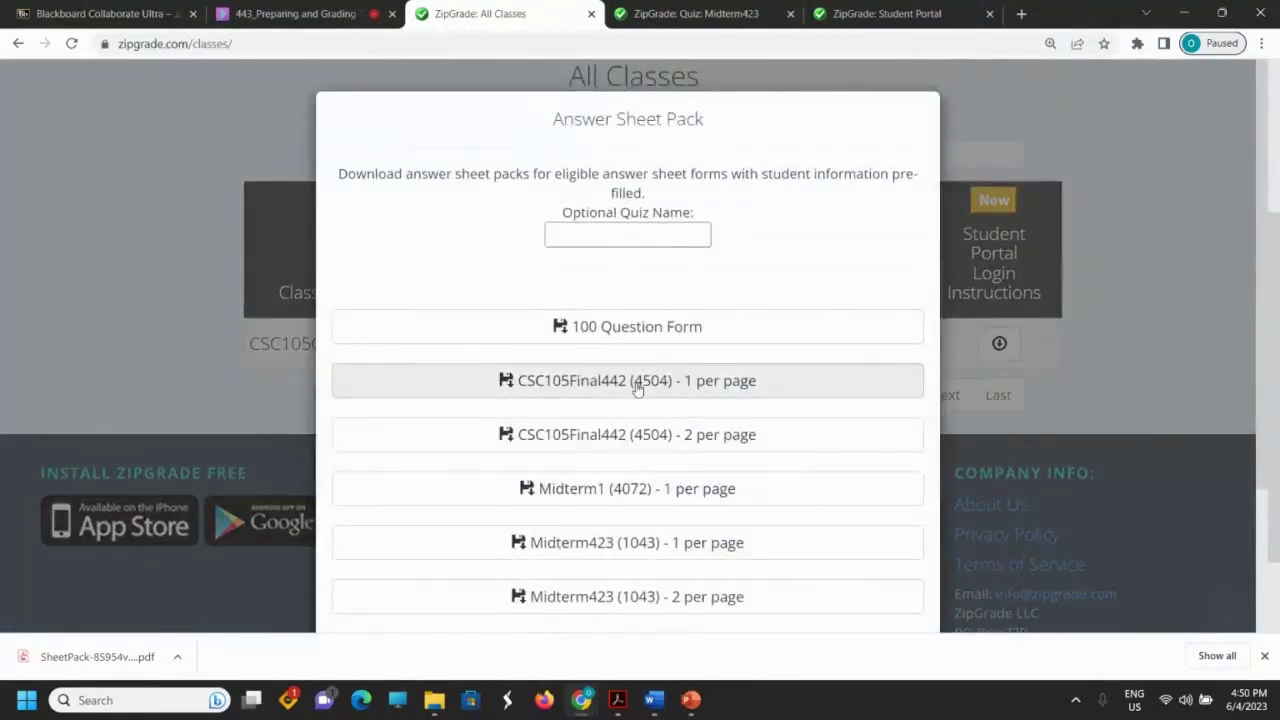
click(110, 297)
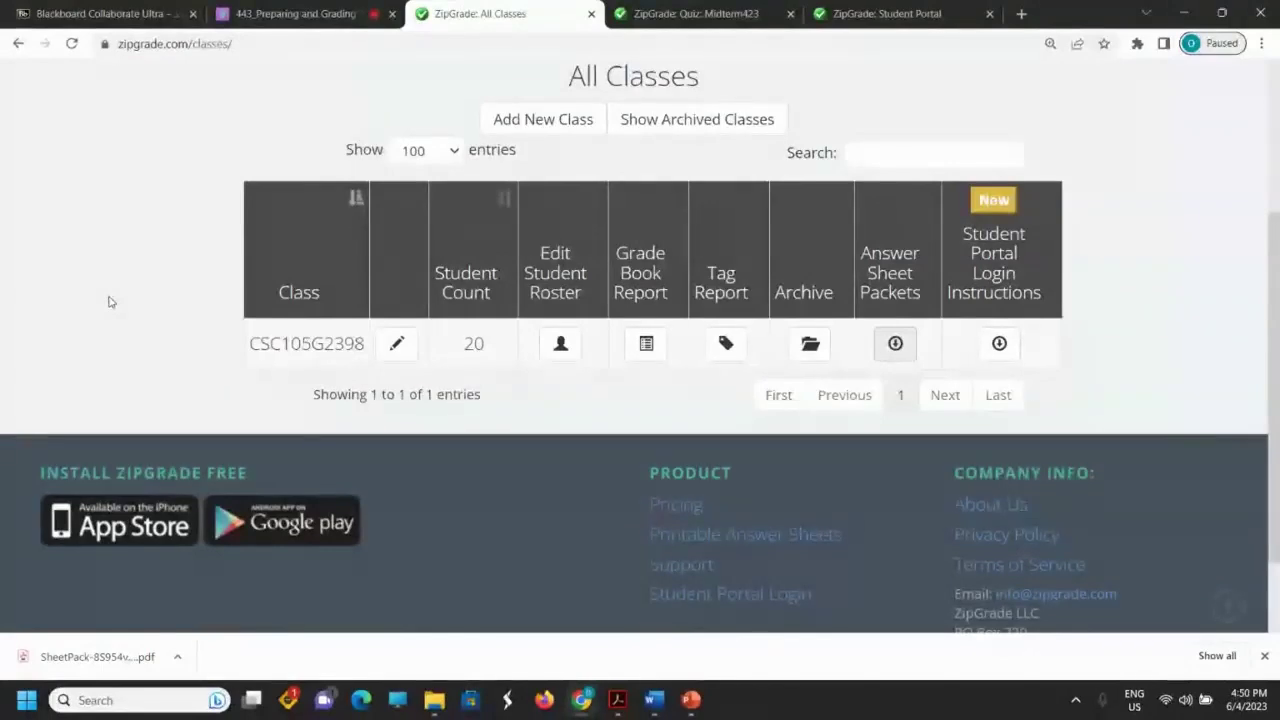
click(696, 13)
click(886, 13)
click(612, 13)
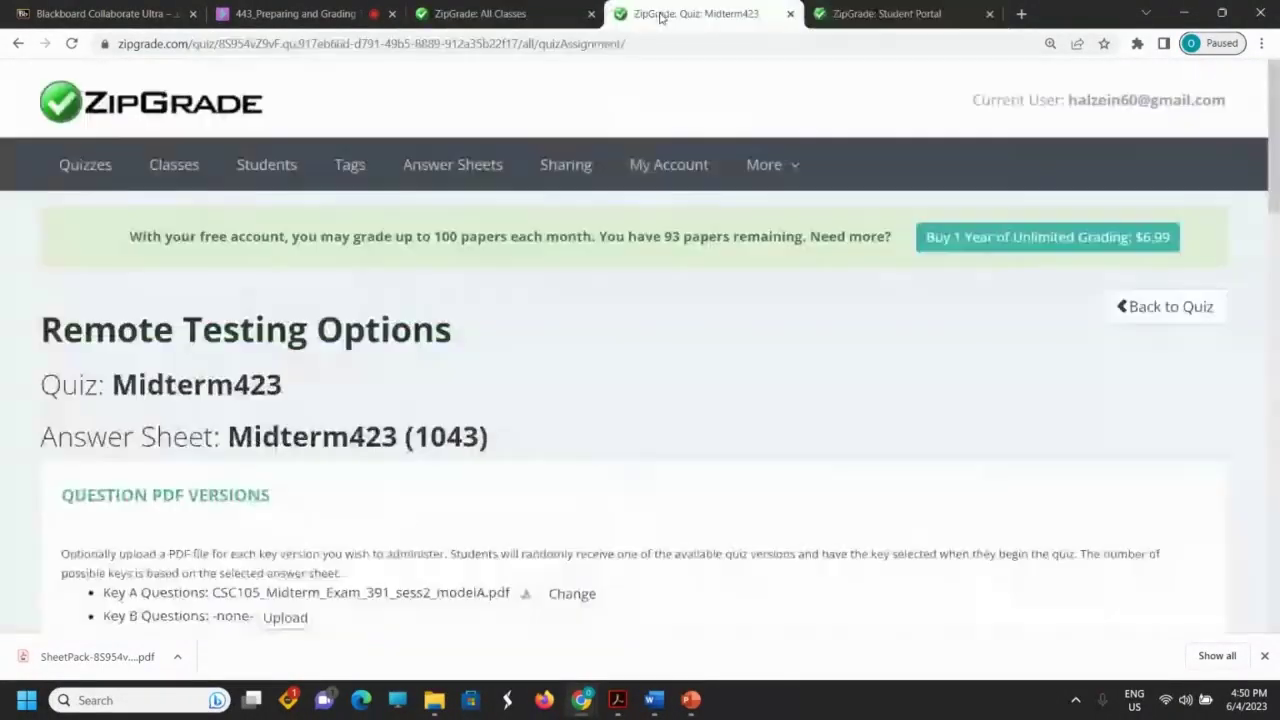
click(480, 13)
click(318, 14)
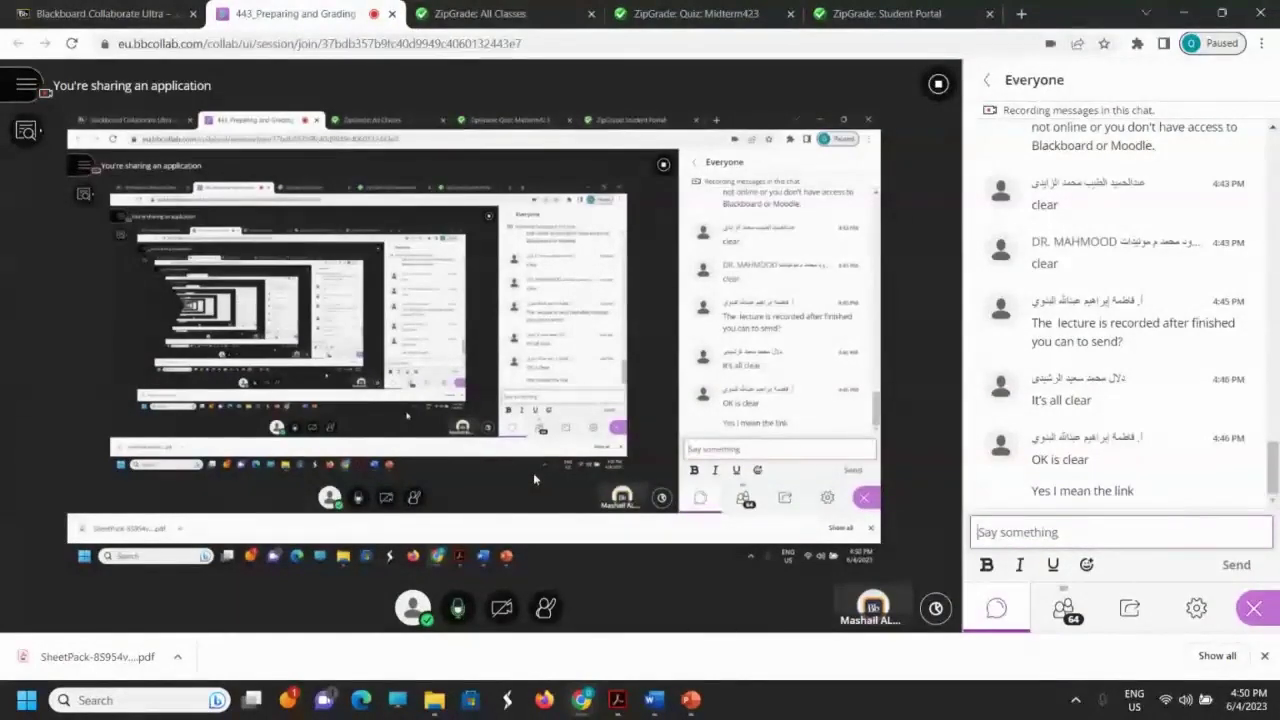
click(510, 16)
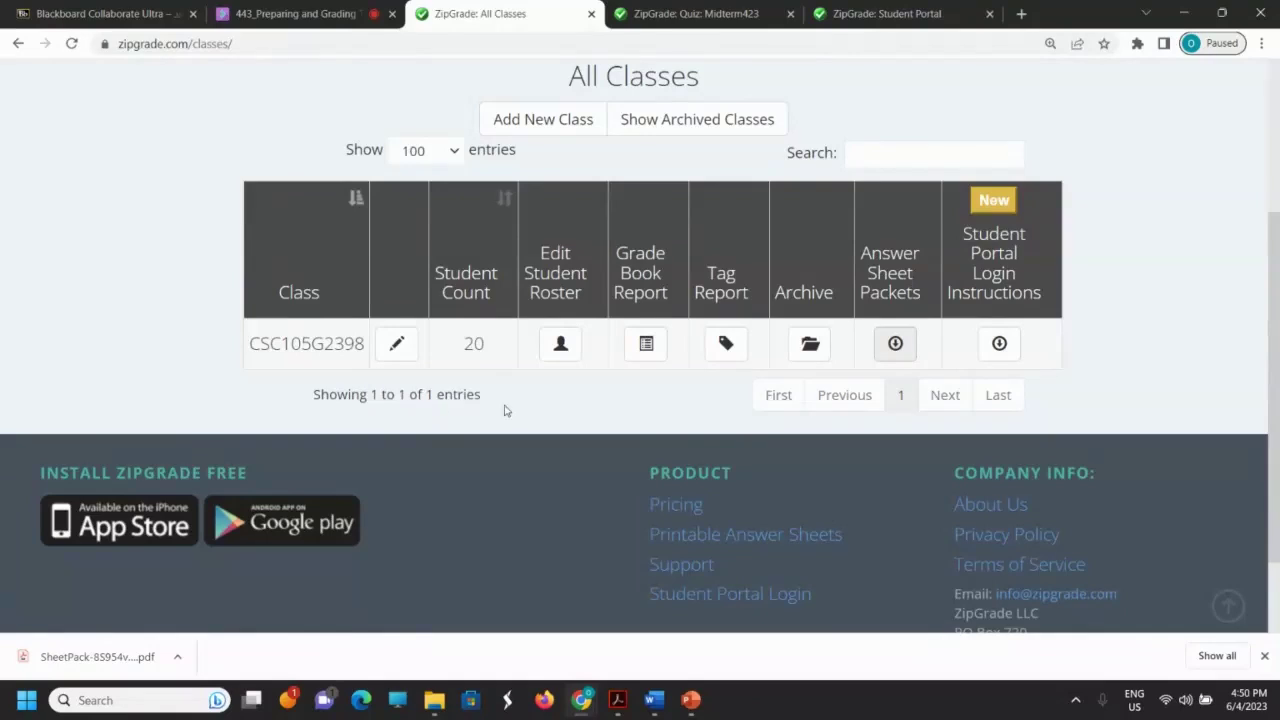
- View the class roster of CSC105G2398 and the list of all students
click(561, 345)
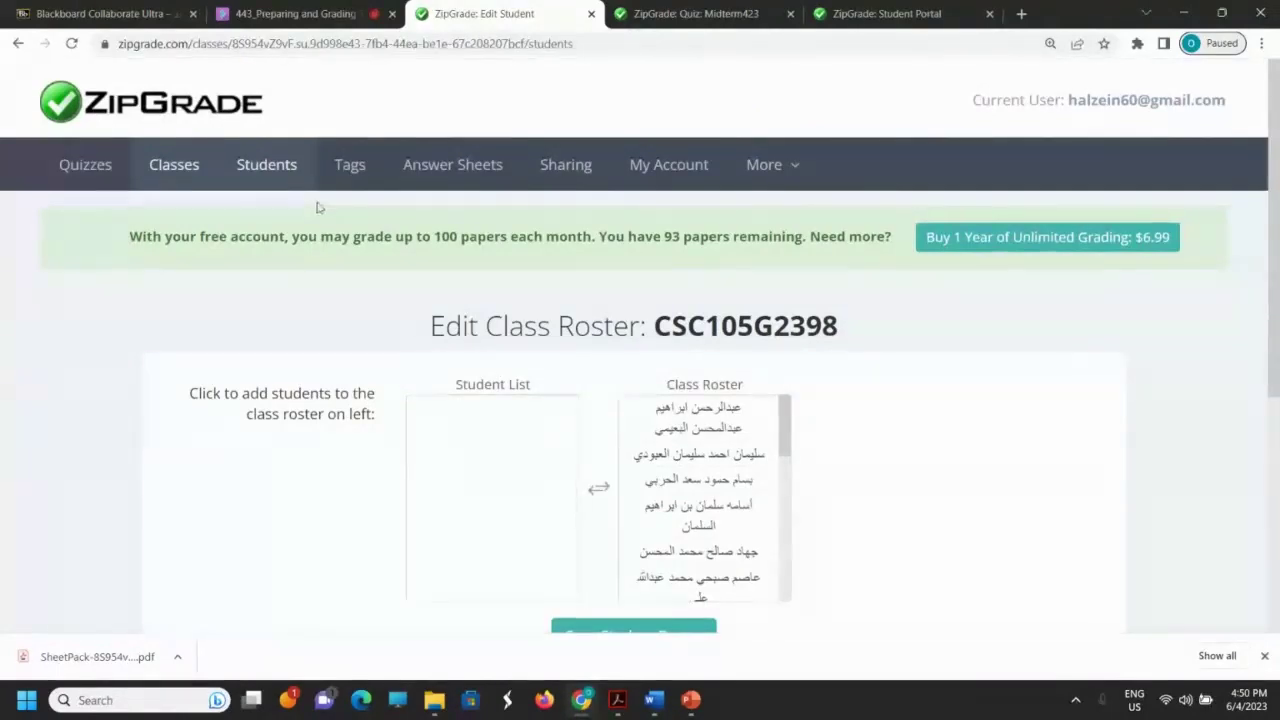
click(278, 171)
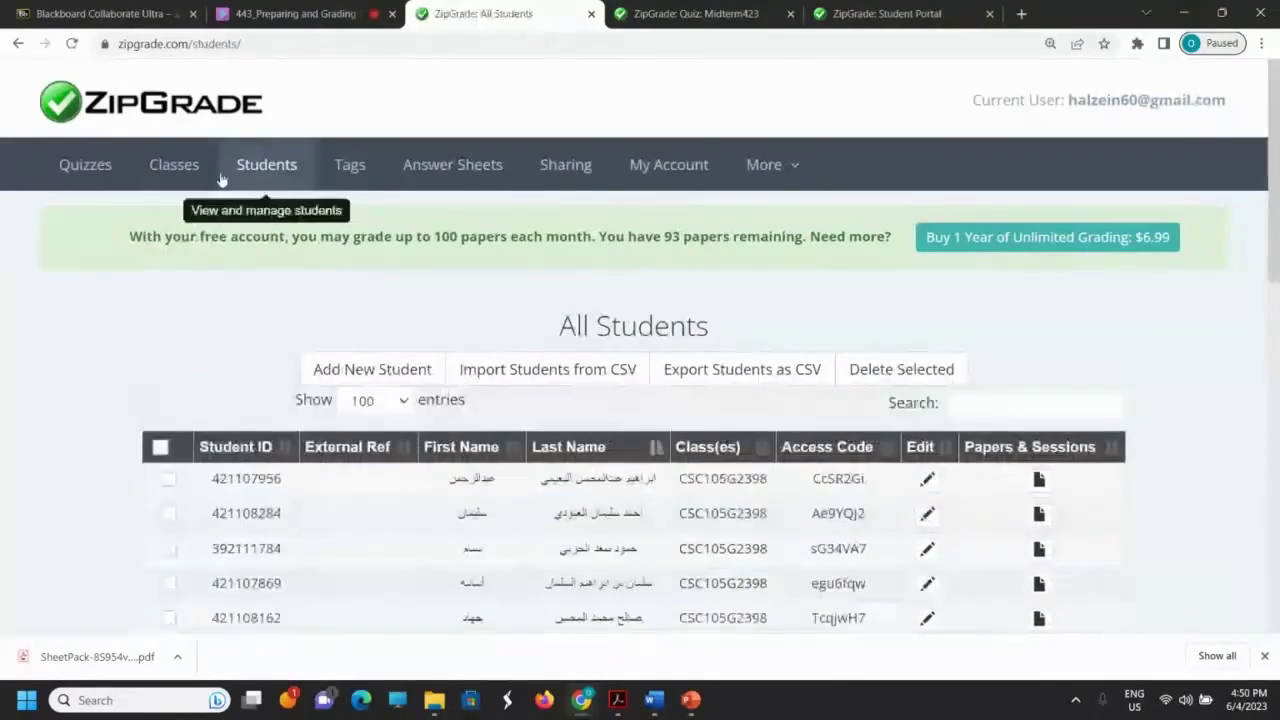
- Open the grade book report for class CSC105G2398 and examine the students' percentages for each quiz
click(174, 170)
scroll(566, 497, down, 2)
scroll(637, 377, down, 2)
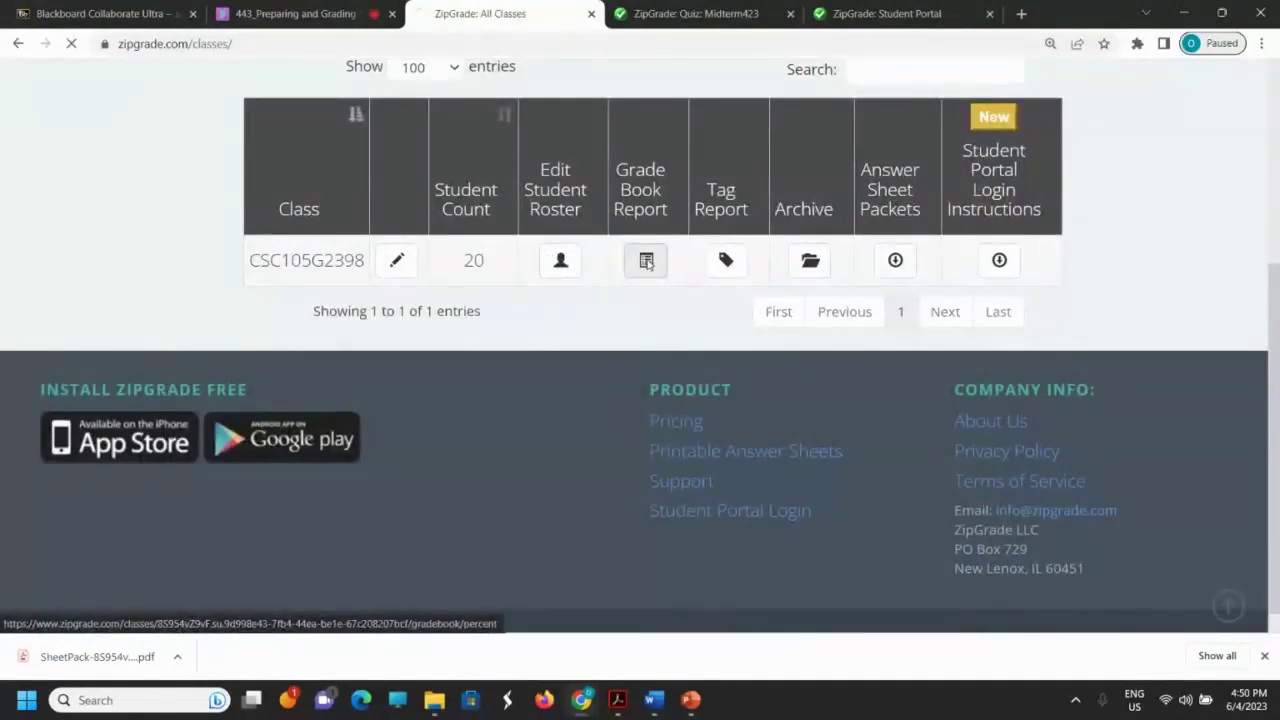
scroll(677, 349, down, 3)
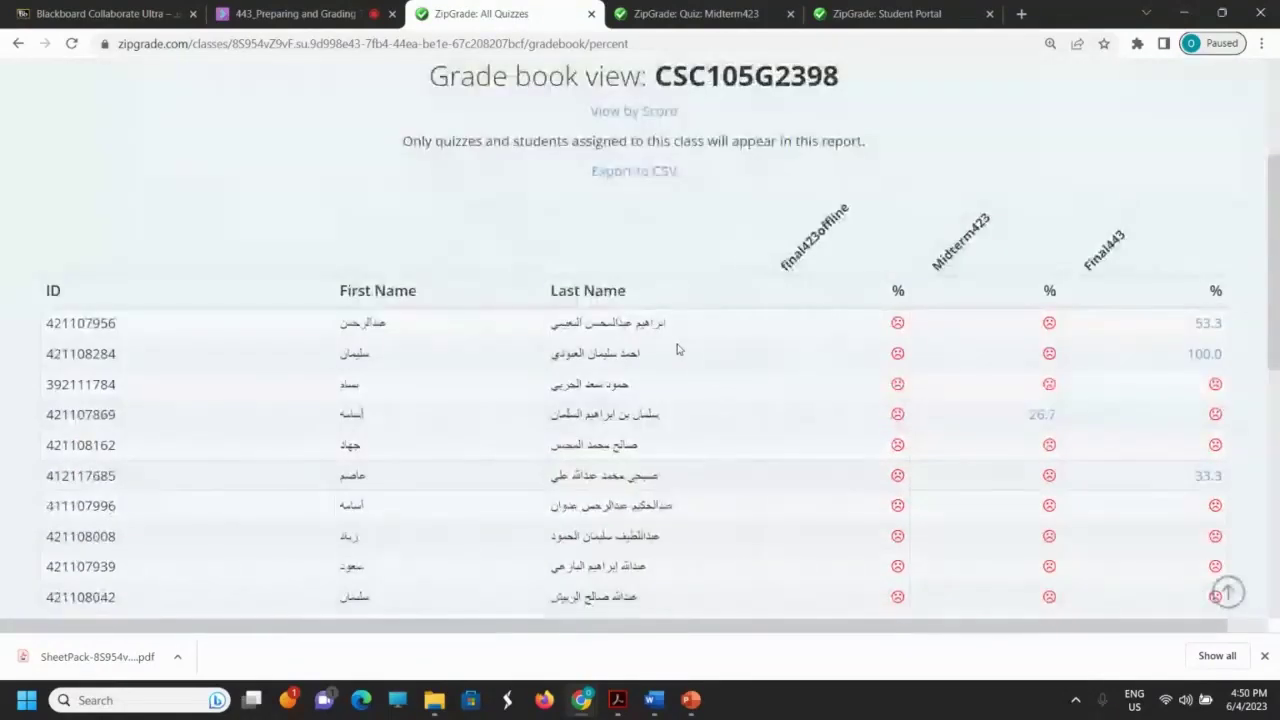
scroll(677, 349, down, 1)
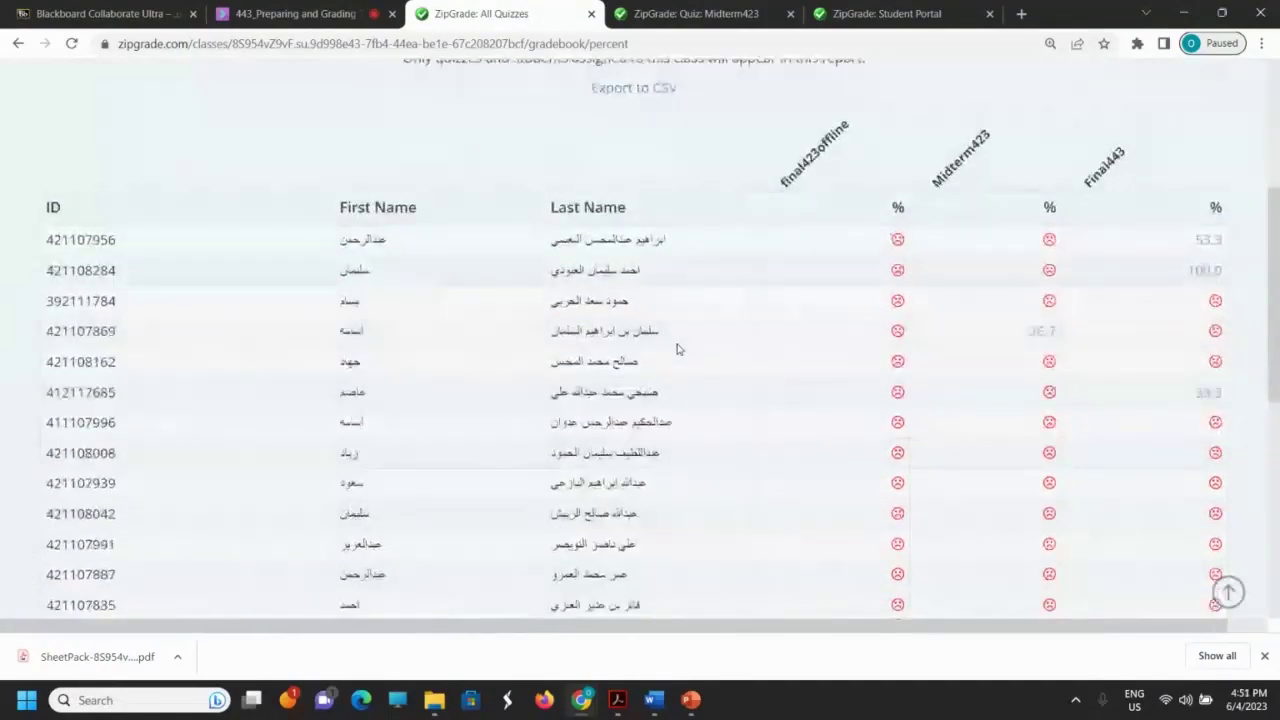
scroll(677, 349, up, 1)
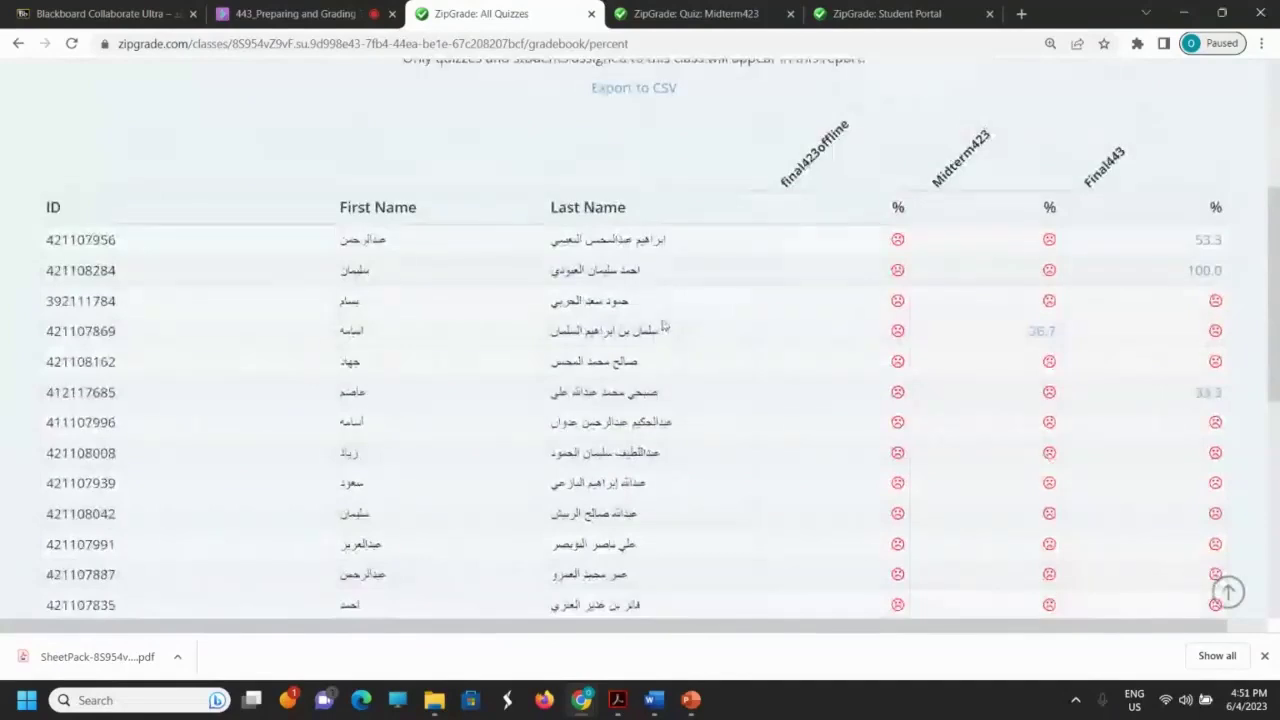
double_click(612, 238)
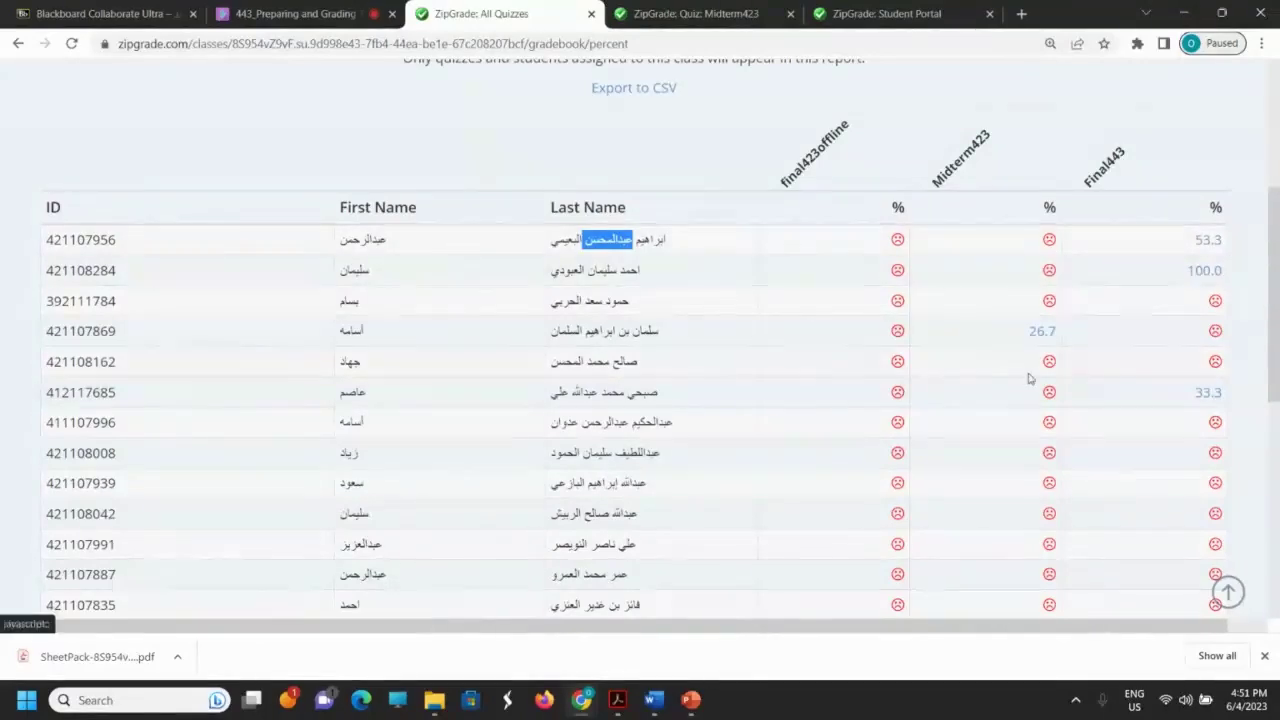
scroll(1029, 378, down, 2)
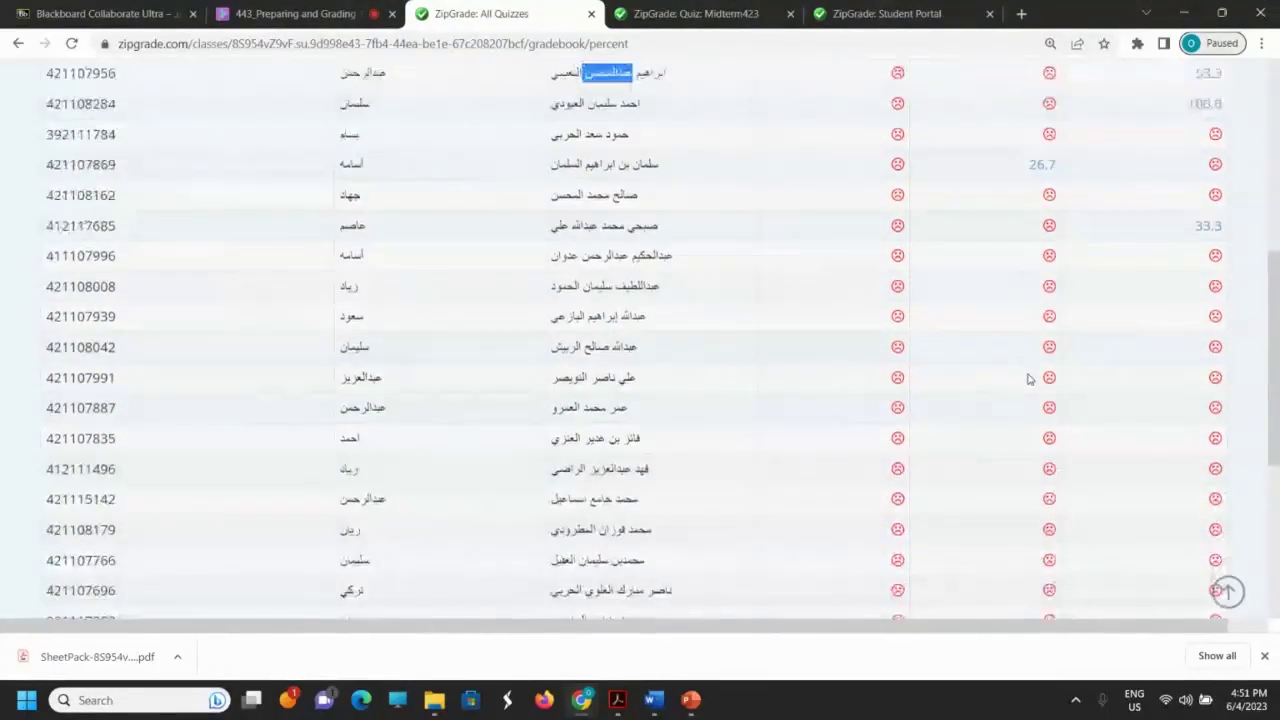
scroll(1029, 378, up, 1)
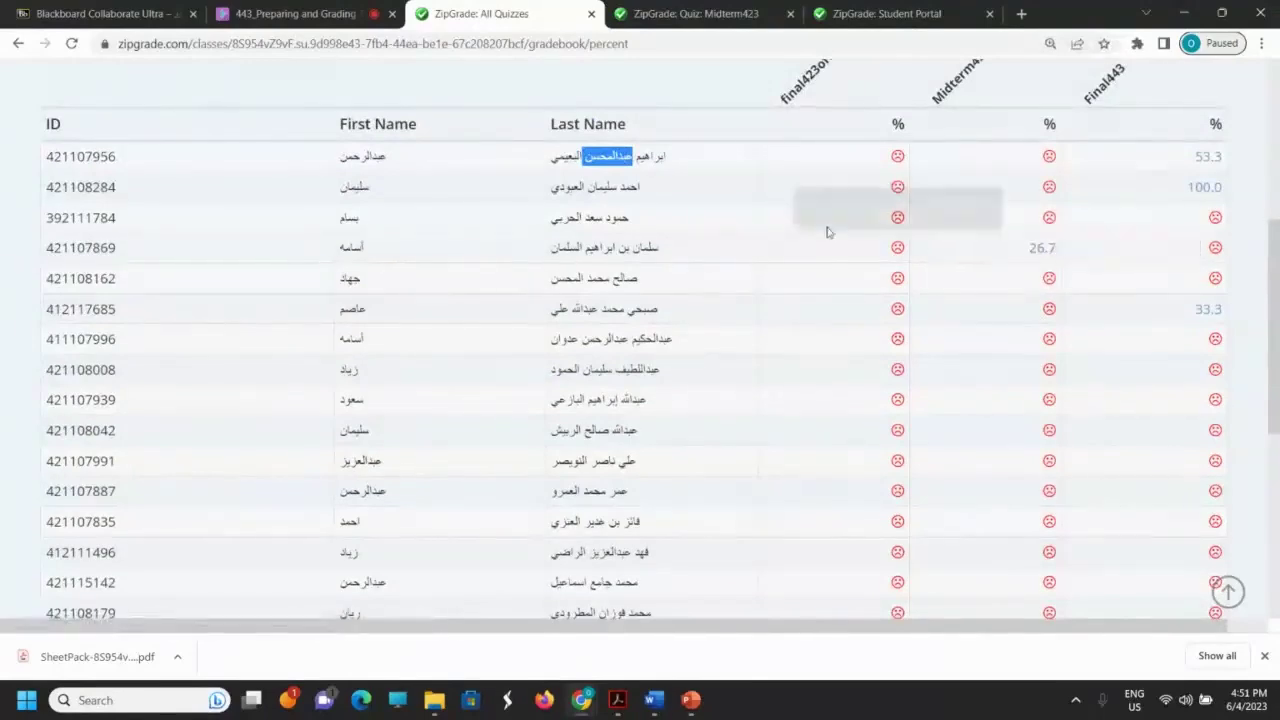
- Check the training session's chat for new responses and return to the class grade book
click(681, 20)
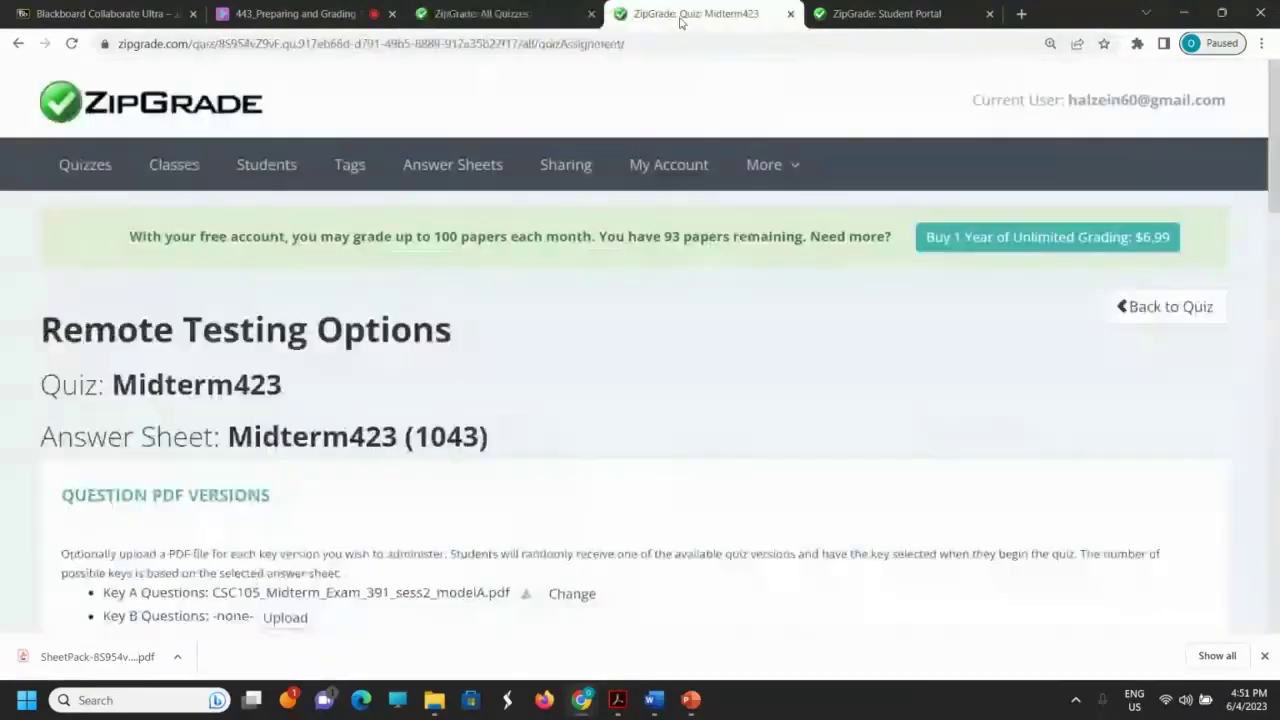
click(473, 14)
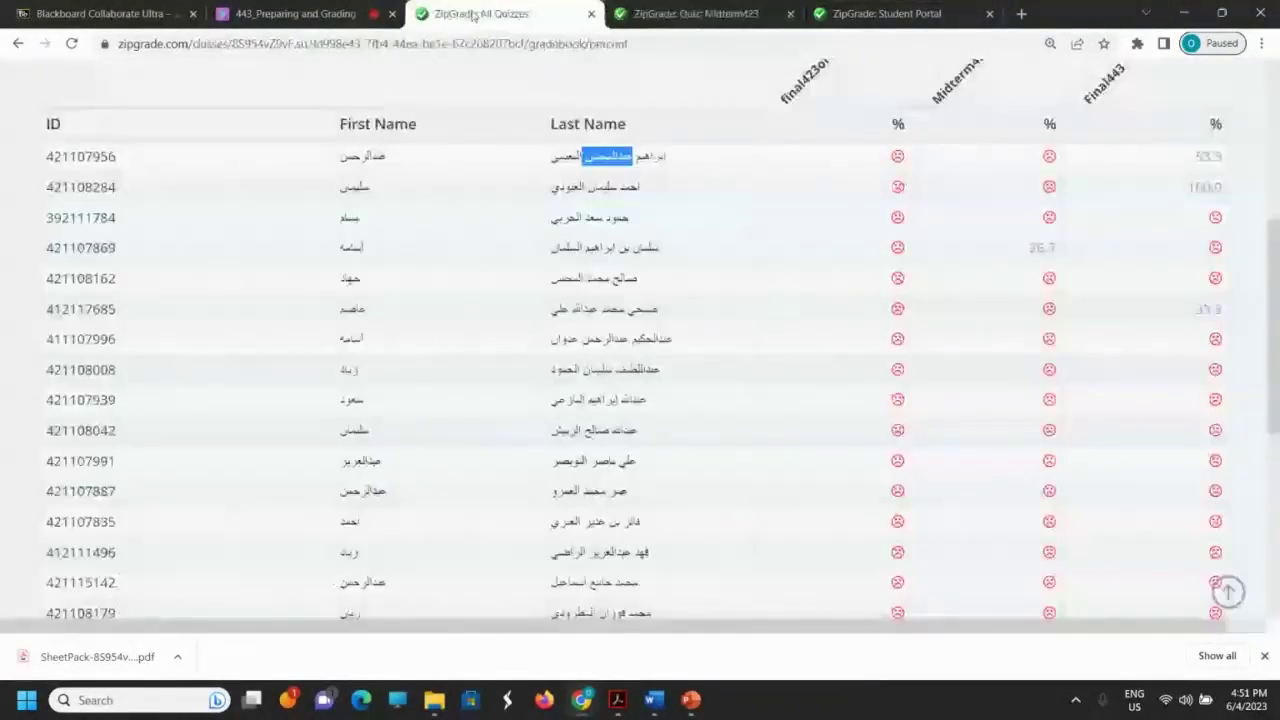
click(290, 14)
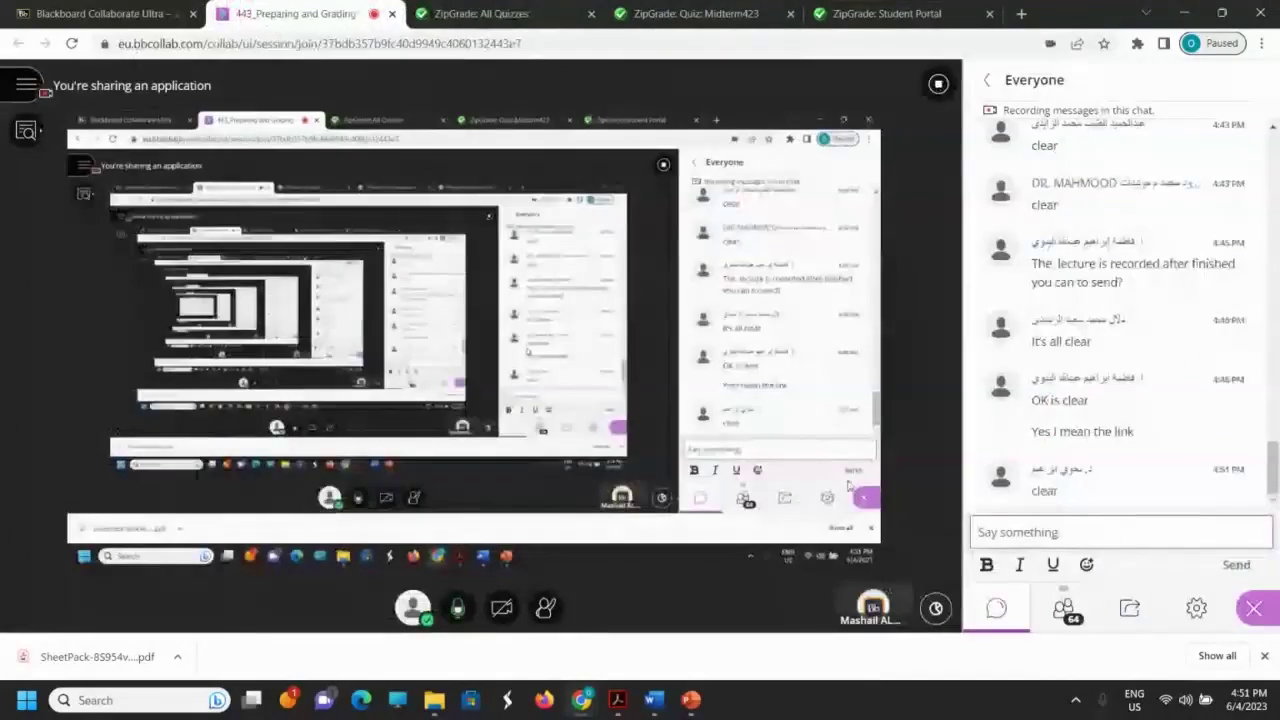
click(456, 8)
- Review the grade book down to the last student and back up to its heading
scroll(598, 337, down, 4)
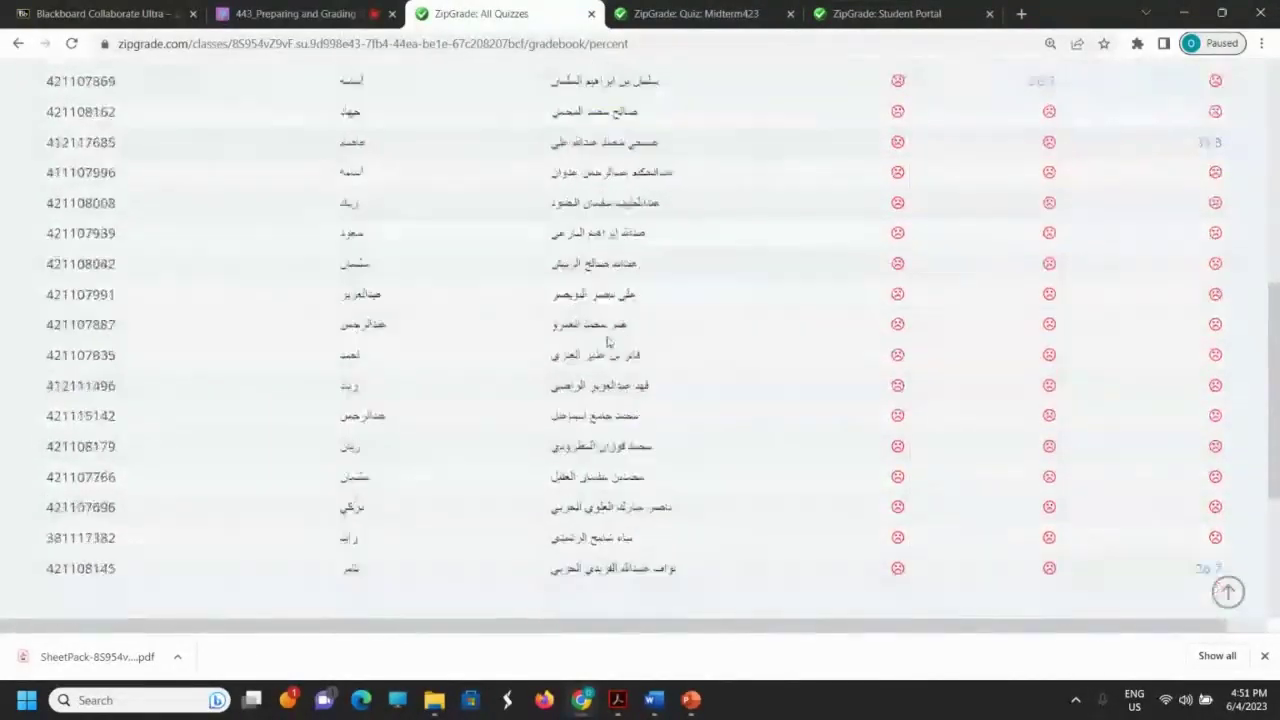
scroll(607, 341, up, 2)
scroll(607, 341, up, 10)
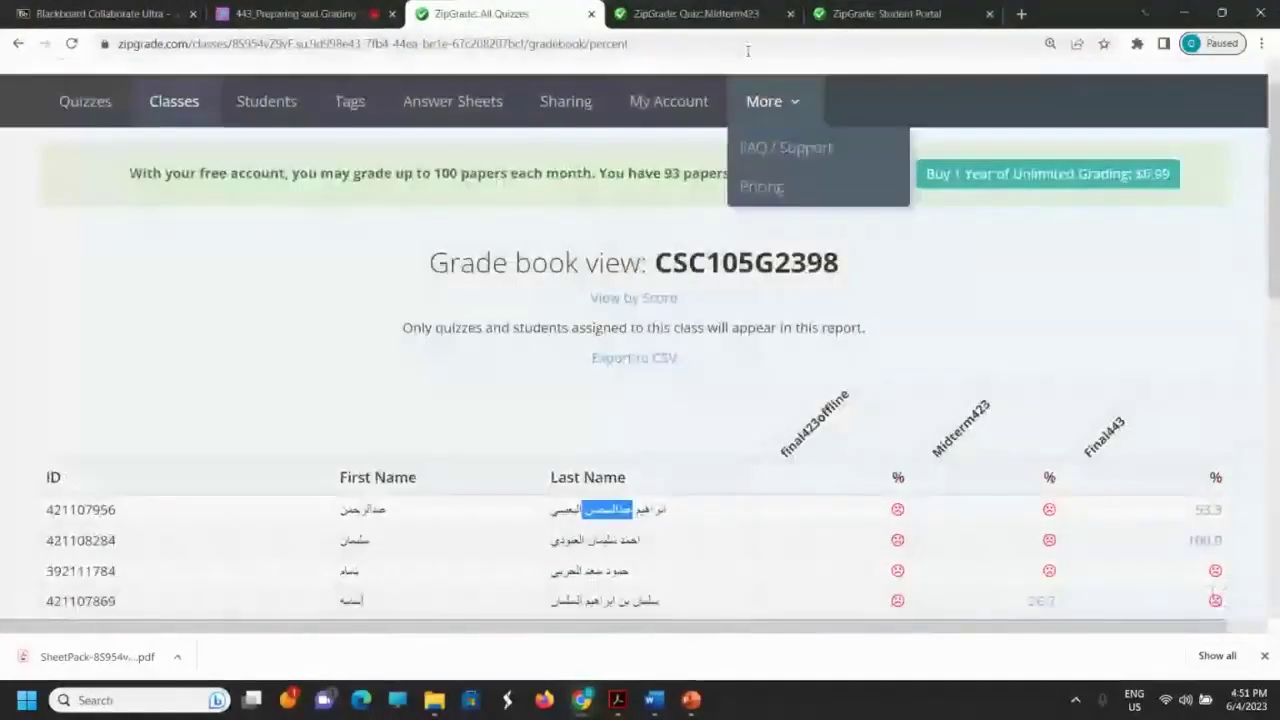
click(672, 14)
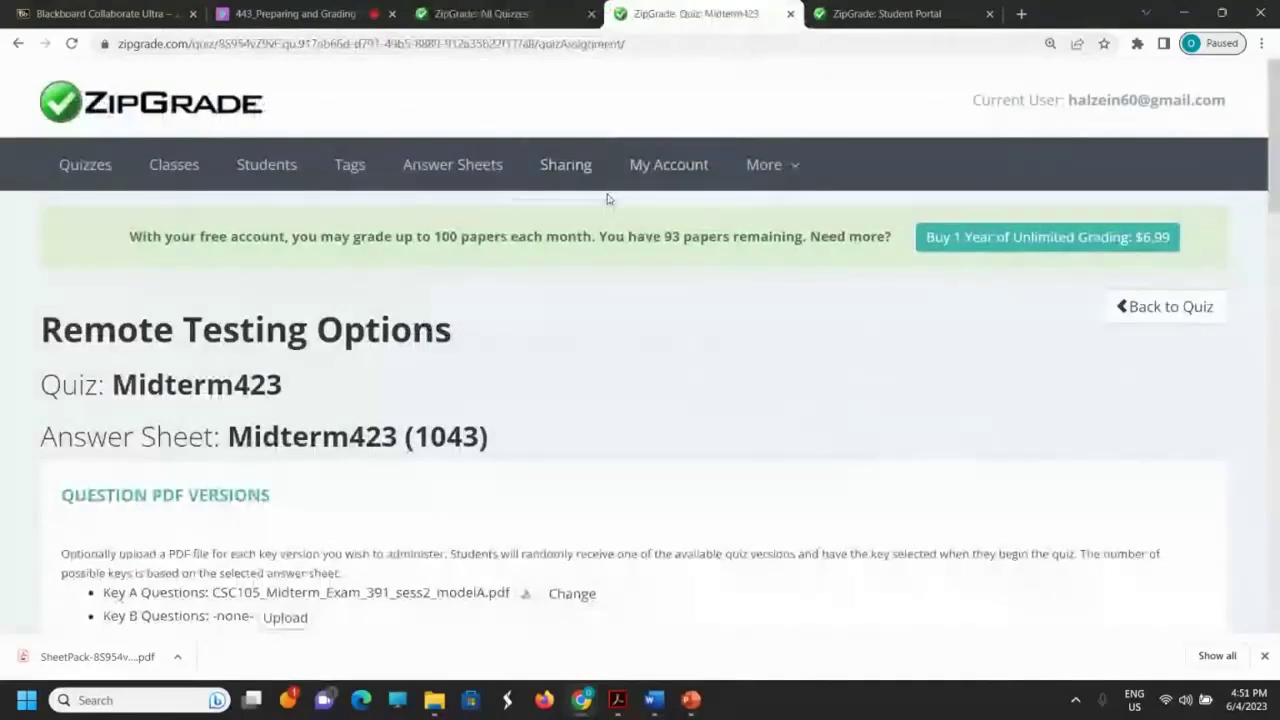
click(476, 14)
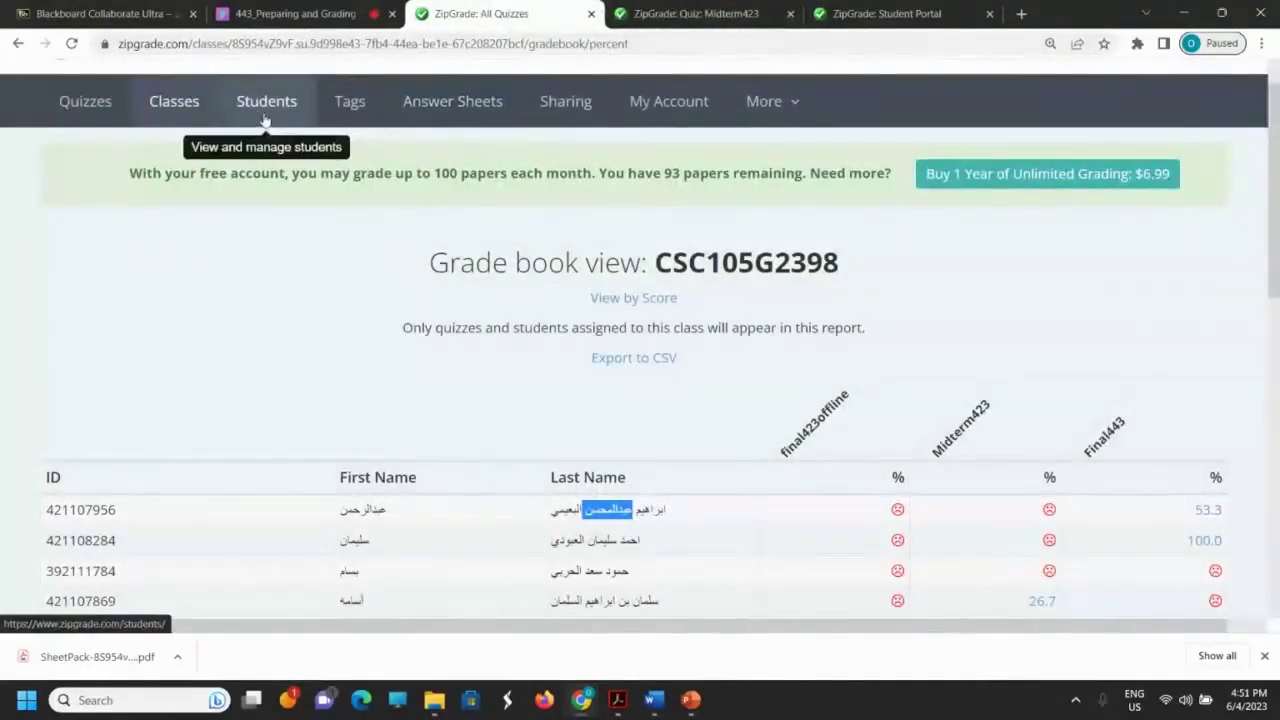
- Download the Student Portal login instructions for class CSC105G2398 as a single PDF named PortalLoginInstruct-CSC105G2398 in the Zipgrade course folder
click(174, 106)
scroll(654, 497, down, 2)
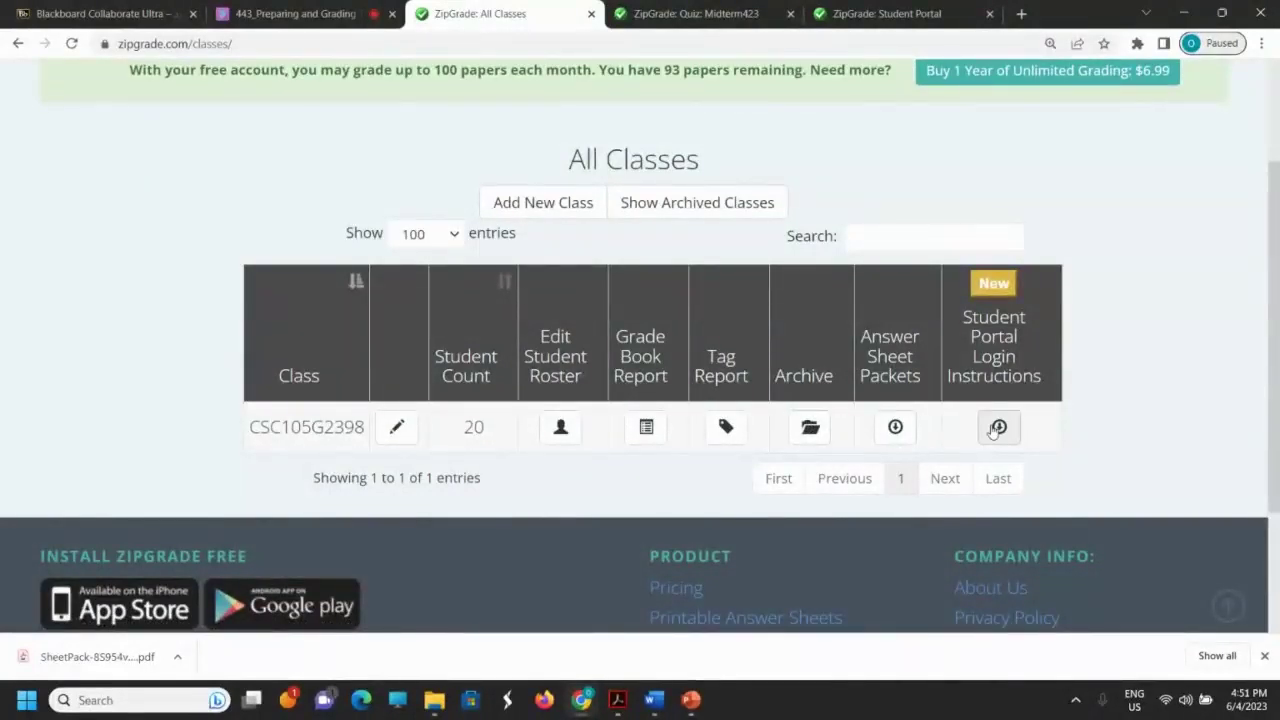
double_click(1001, 318)
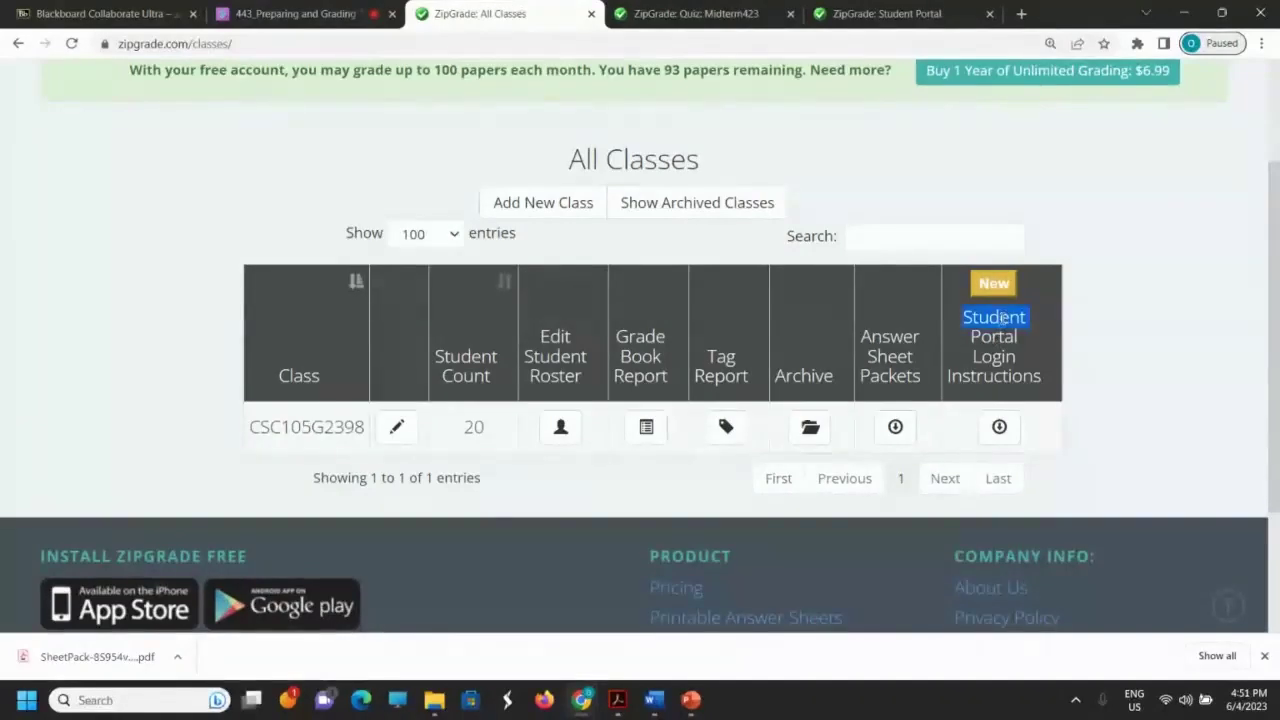
double_click(997, 336)
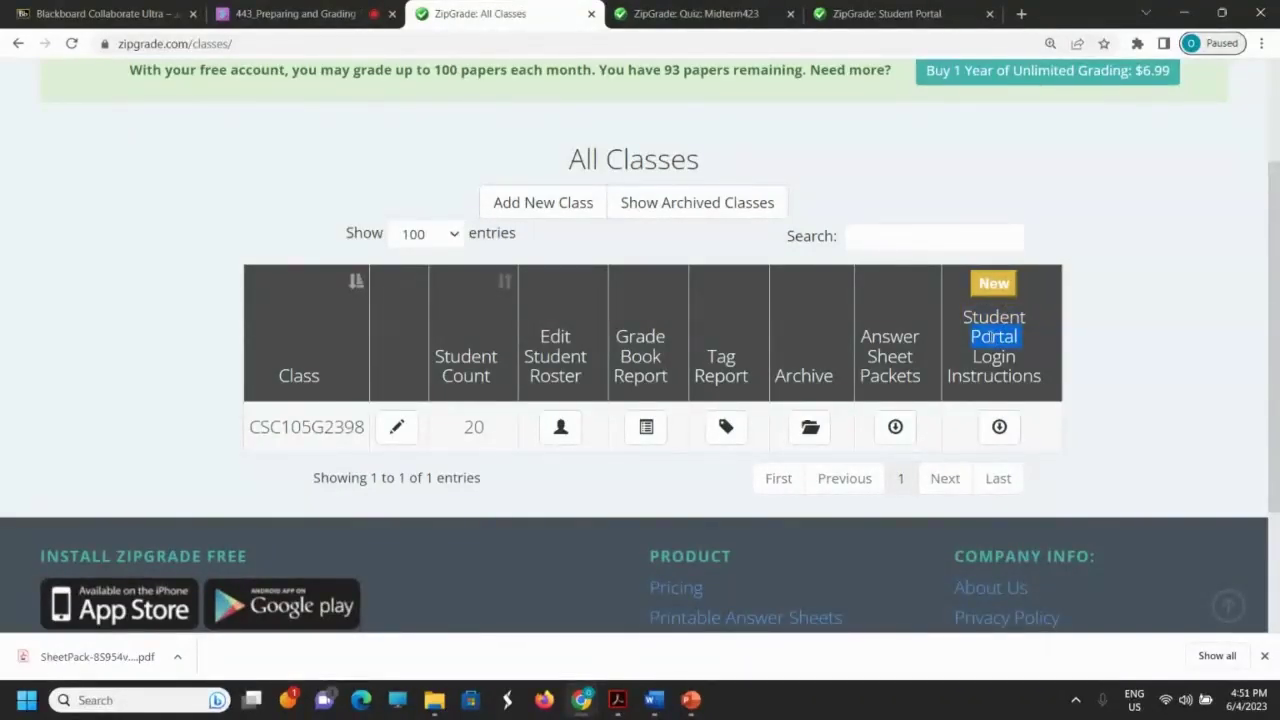
click(1000, 428)
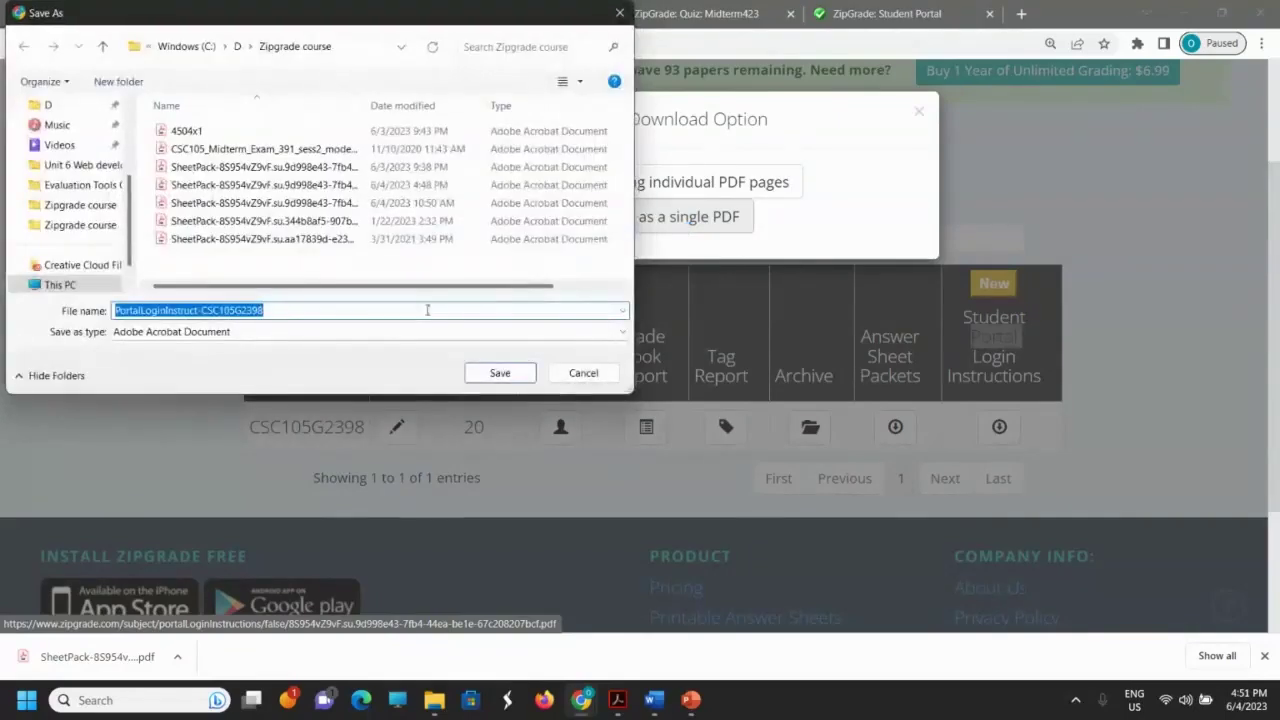
click(500, 374)
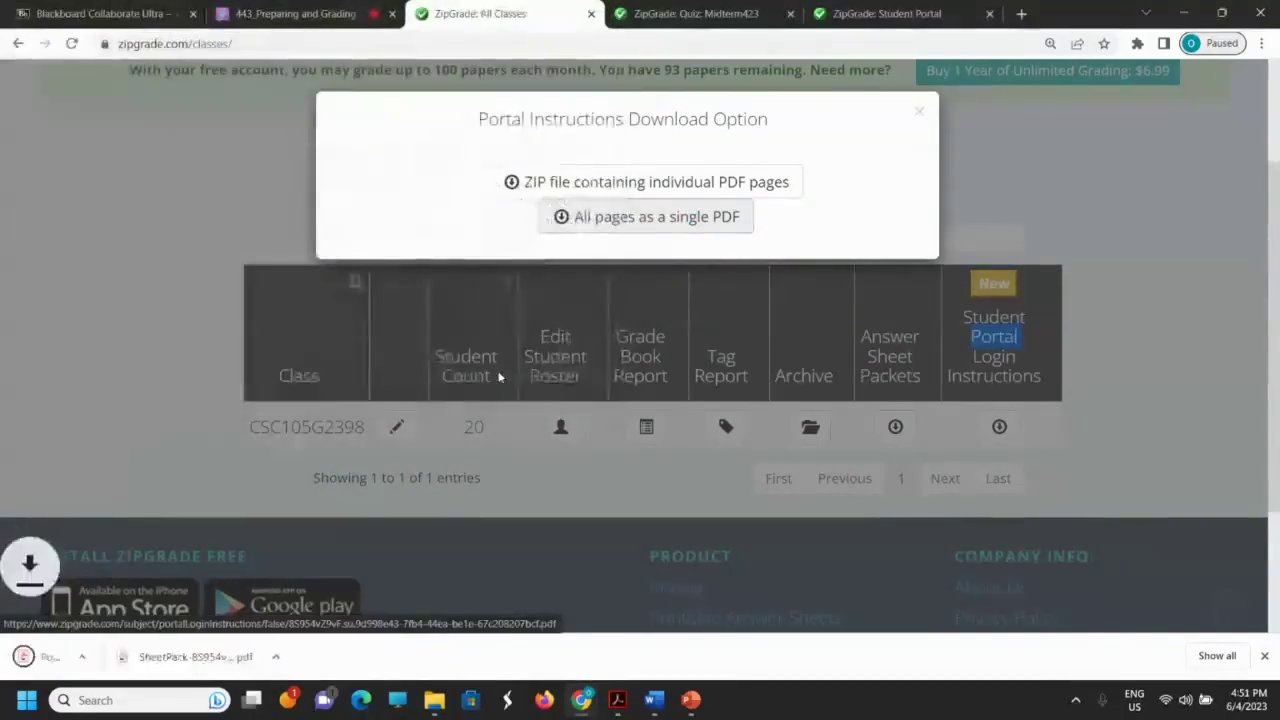
- Open the downloaded PortalLoginInstruct-CSC105G2398 PDF from its folder and read the first student's portal access instructions
click(177, 657)
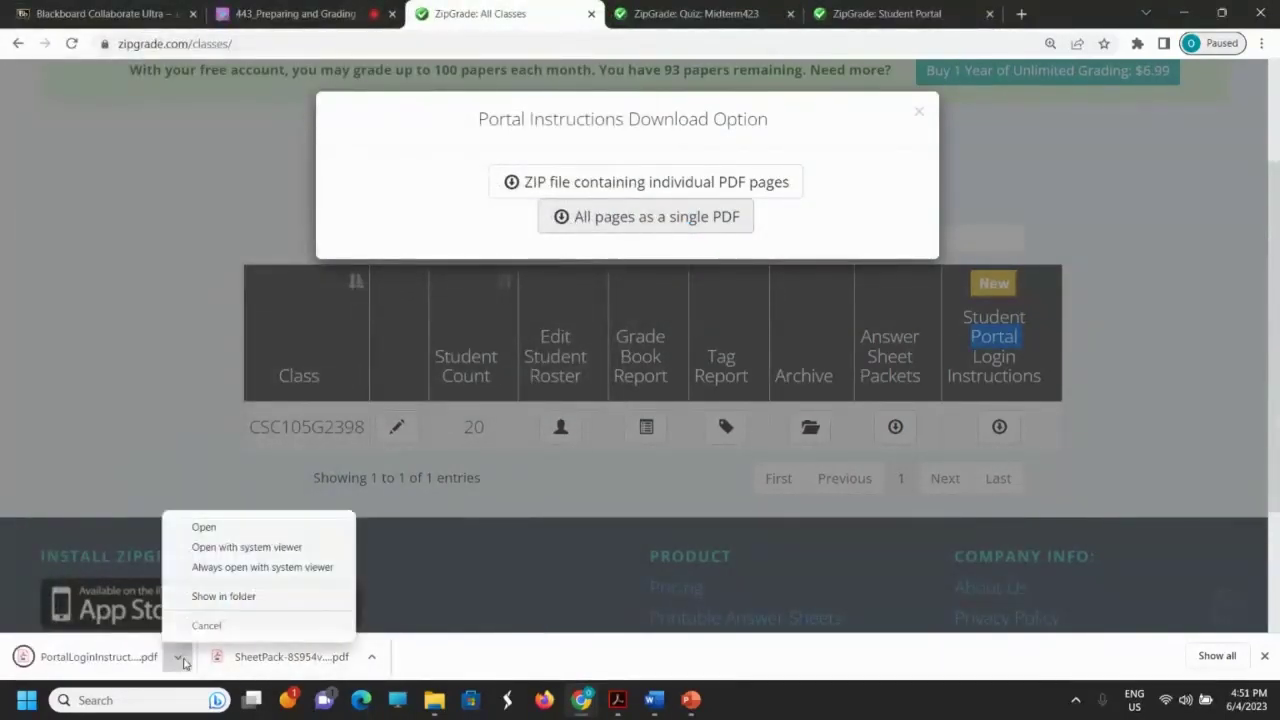
click(224, 596)
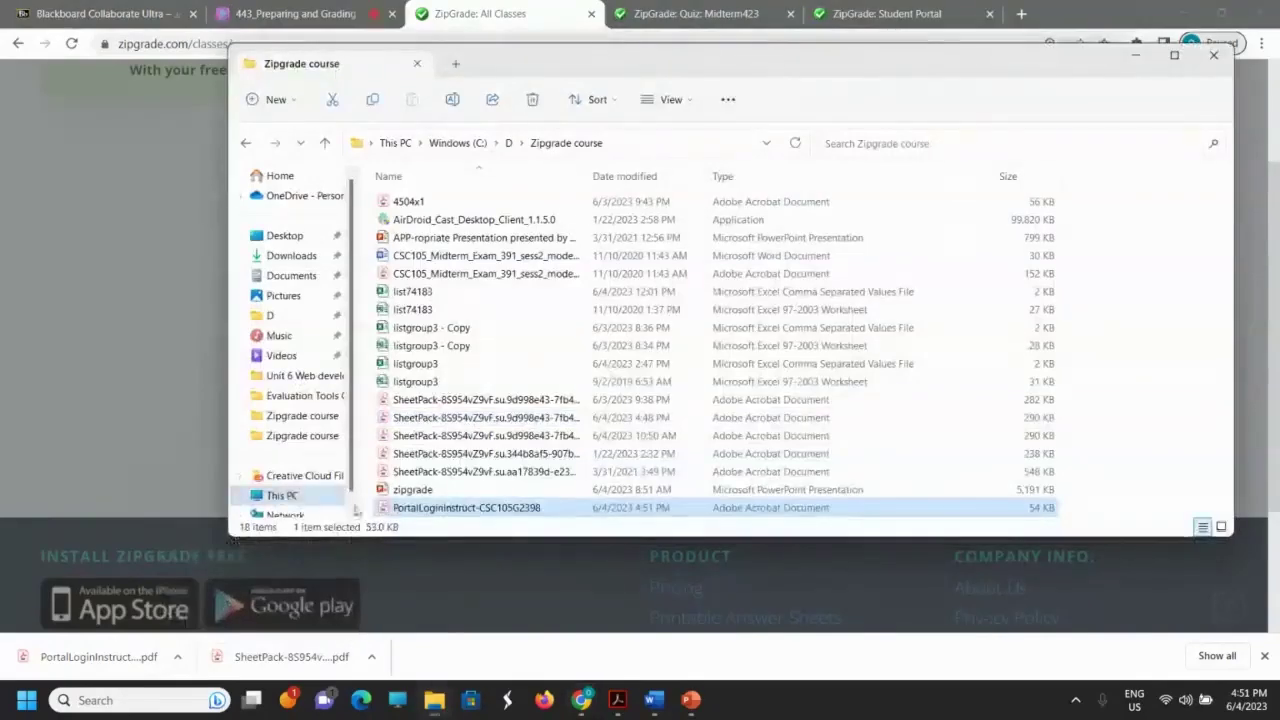
double_click(466, 508)
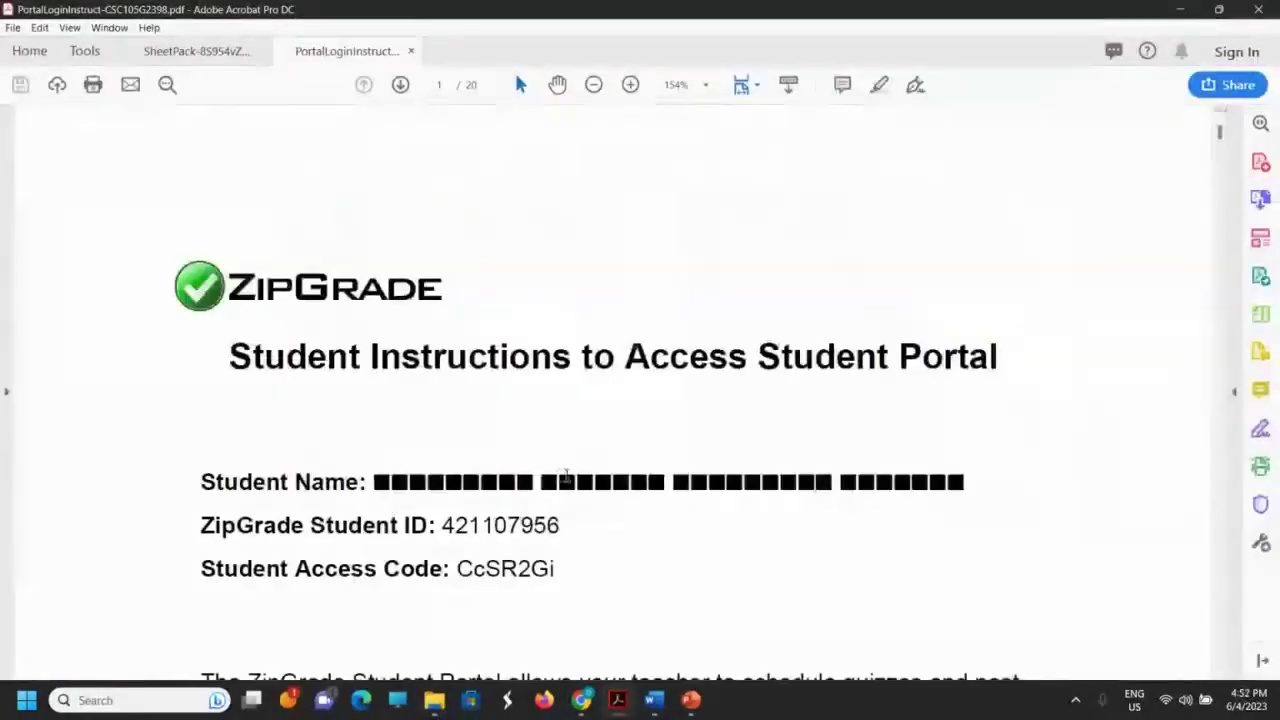
scroll(571, 475, down, 3)
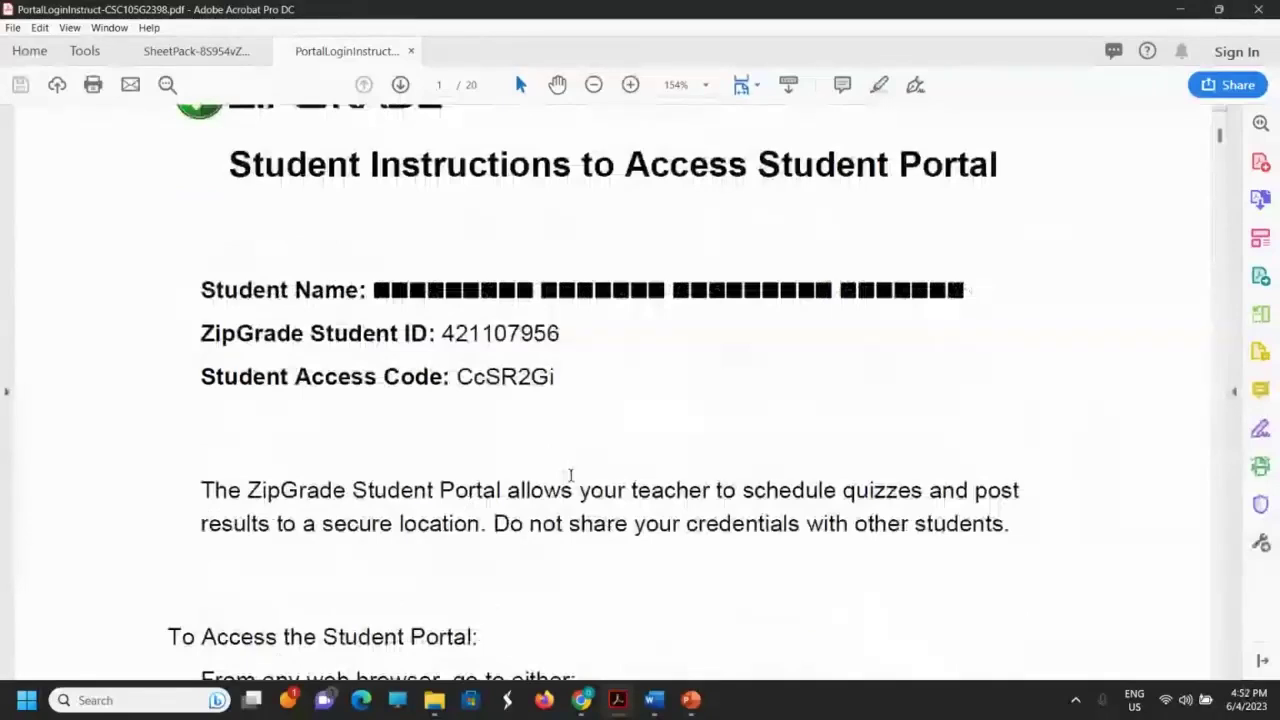
scroll(571, 475, down, 6)
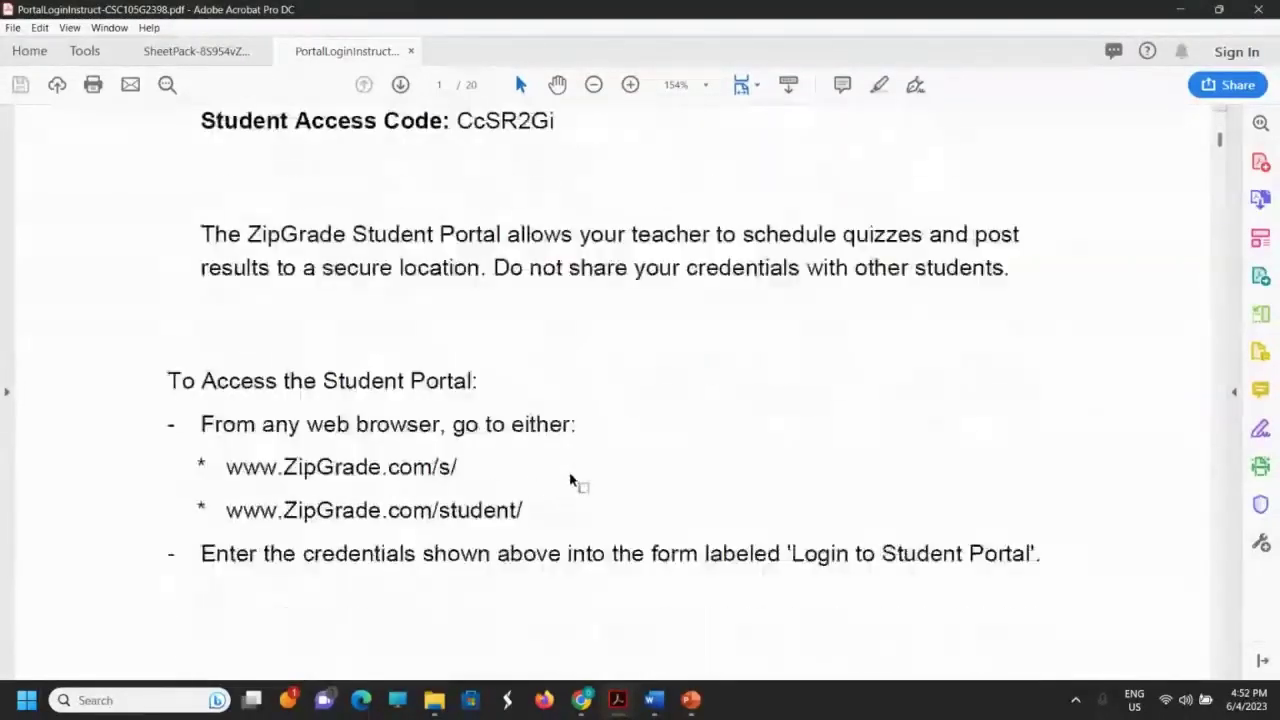
- Read through the portal access instruction pages of the second to fourth students, highlighting the second student's access code
scroll(571, 474, down, 15)
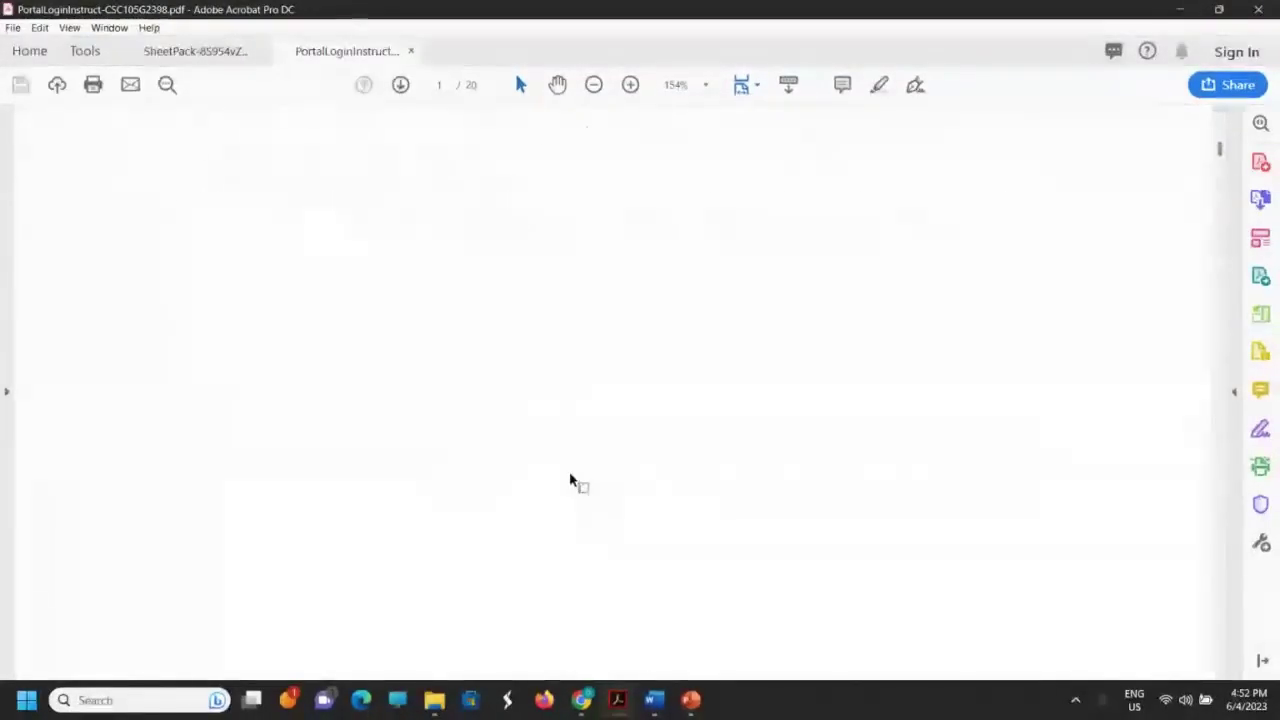
scroll(571, 481, down, 8)
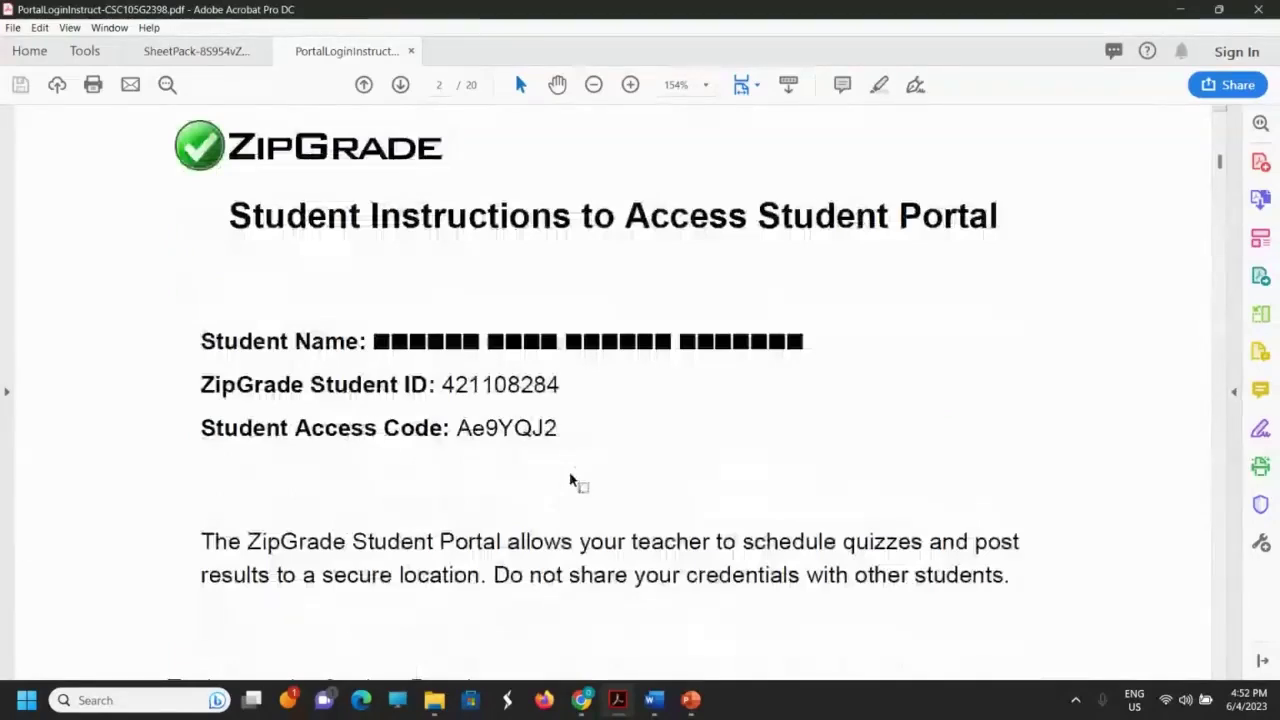
scroll(570, 480, down, 2)
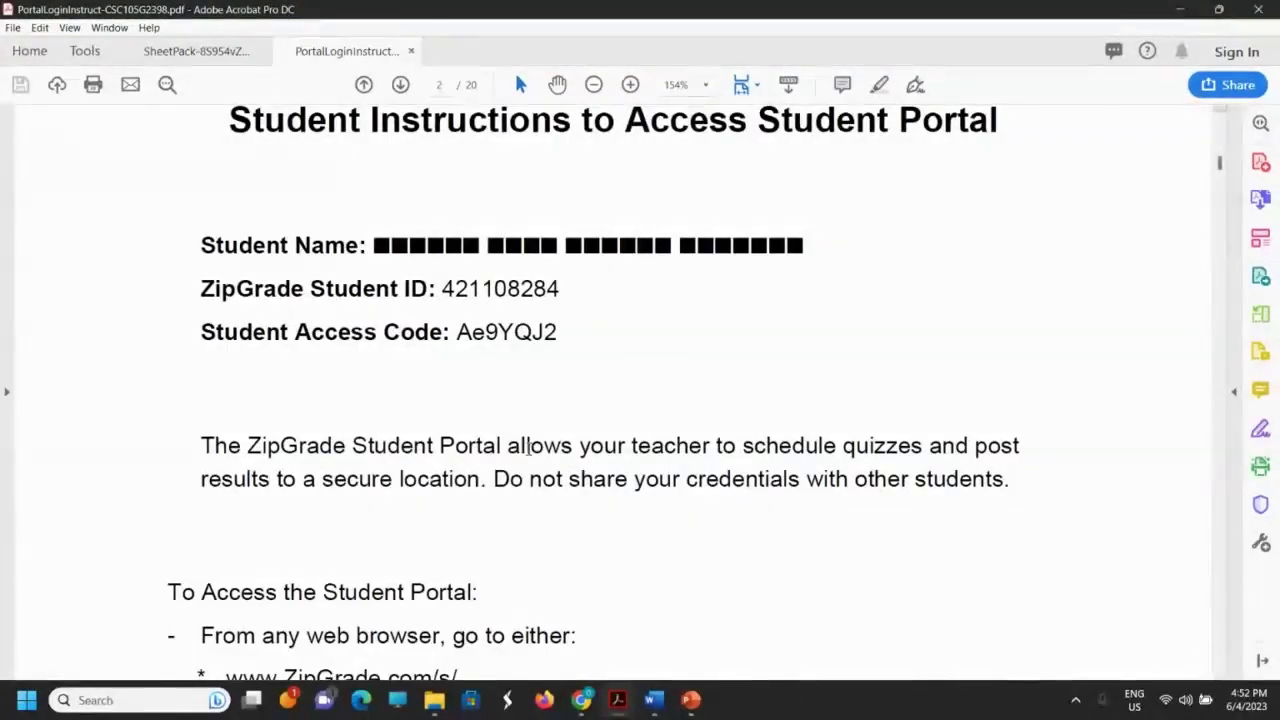
double_click(464, 332)
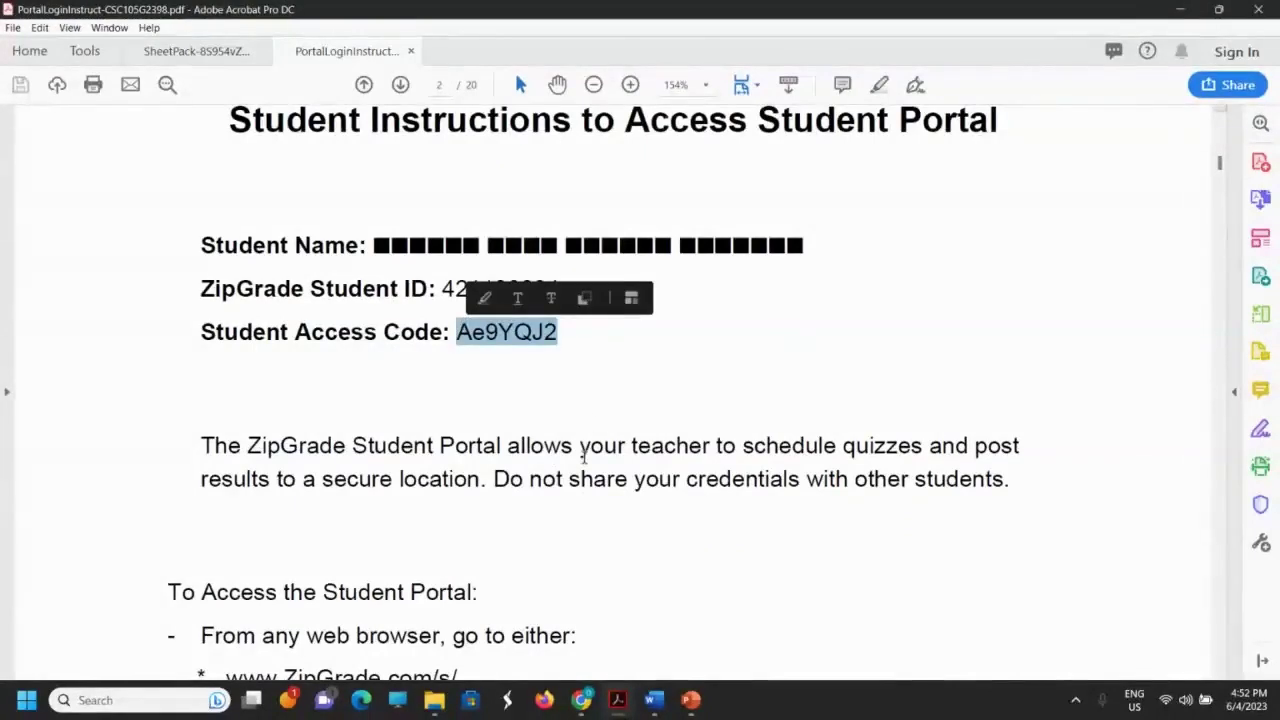
scroll(584, 445, down, 7)
scroll(584, 458, down, 12)
scroll(578, 455, down, 7)
scroll(578, 455, down, 3)
scroll(578, 455, down, 13)
scroll(585, 458, down, 20)
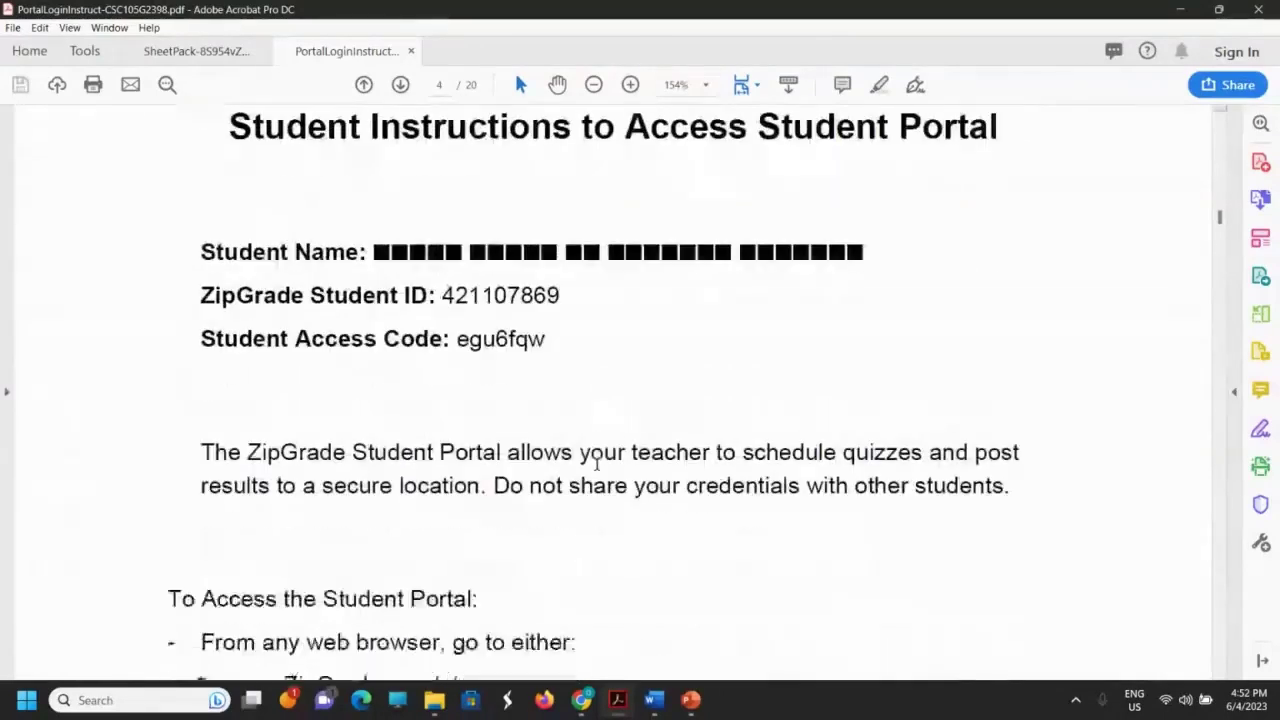
scroll(596, 463, down, 2)
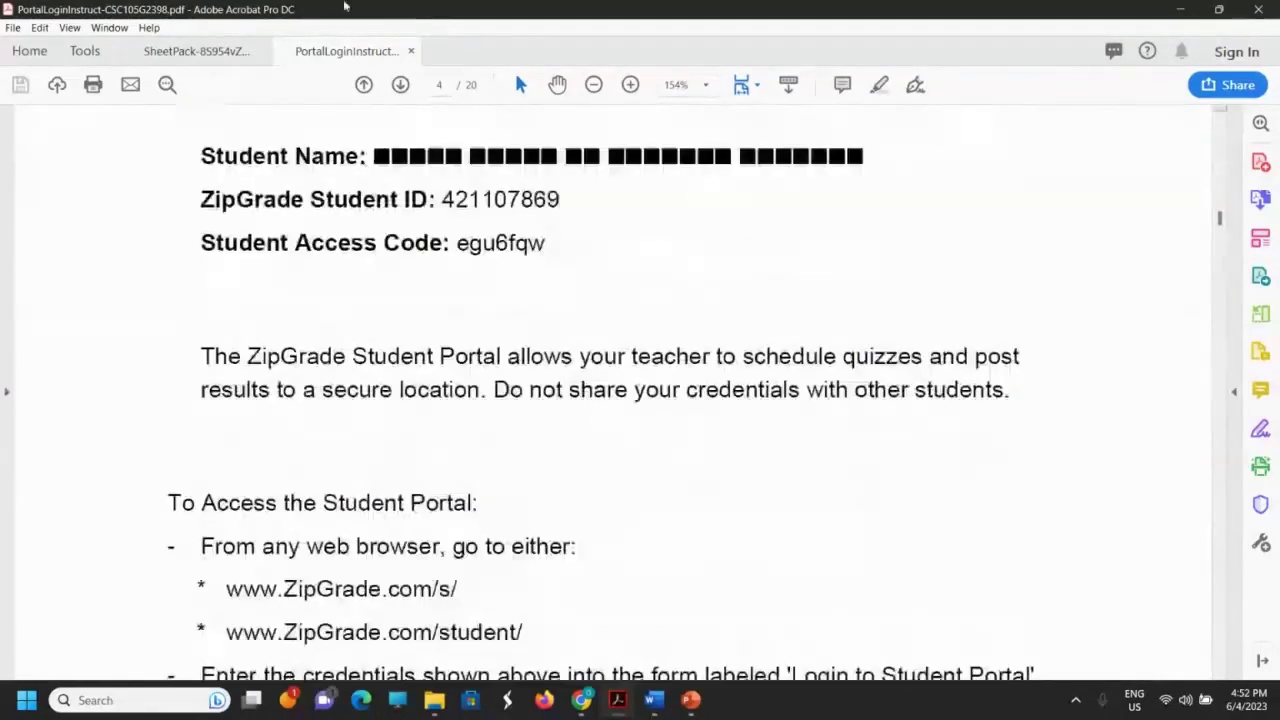
- Close the portal login instructions PDF, return to ZipGrade's All Classes page in Chrome and dismiss the Portal Instructions Download Option dialog
click(413, 51)
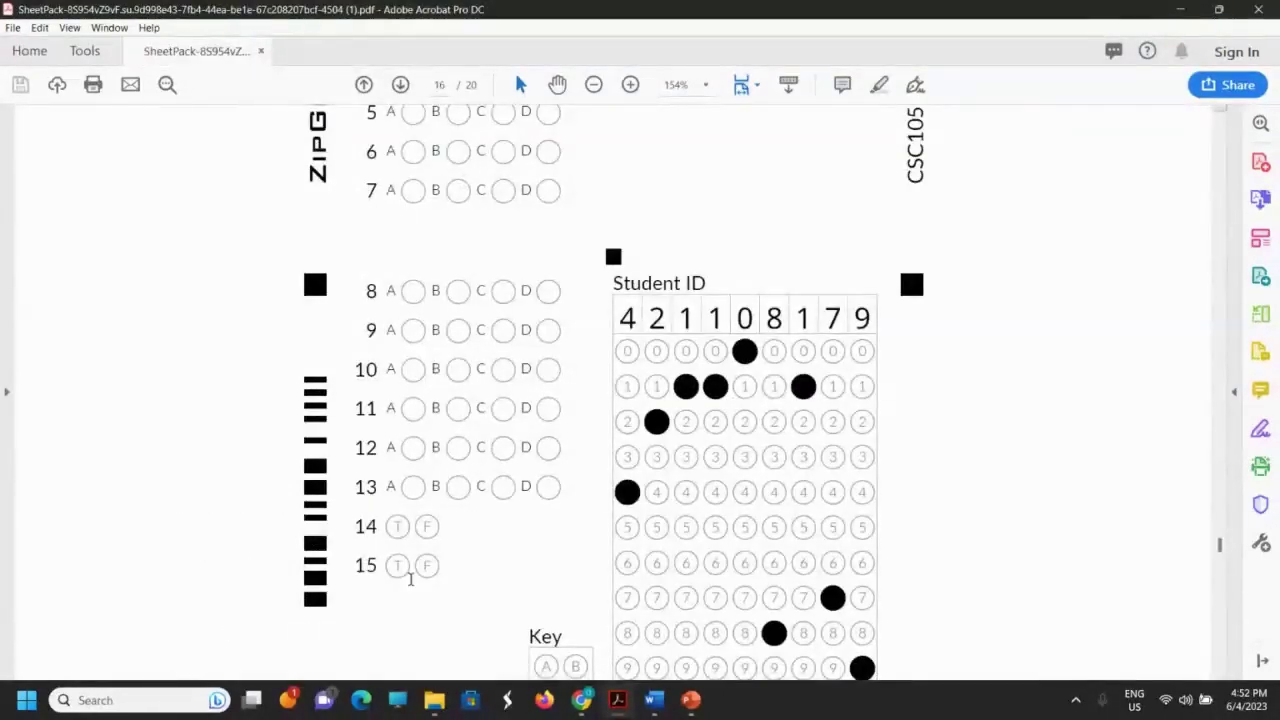
mouse_move(577, 706)
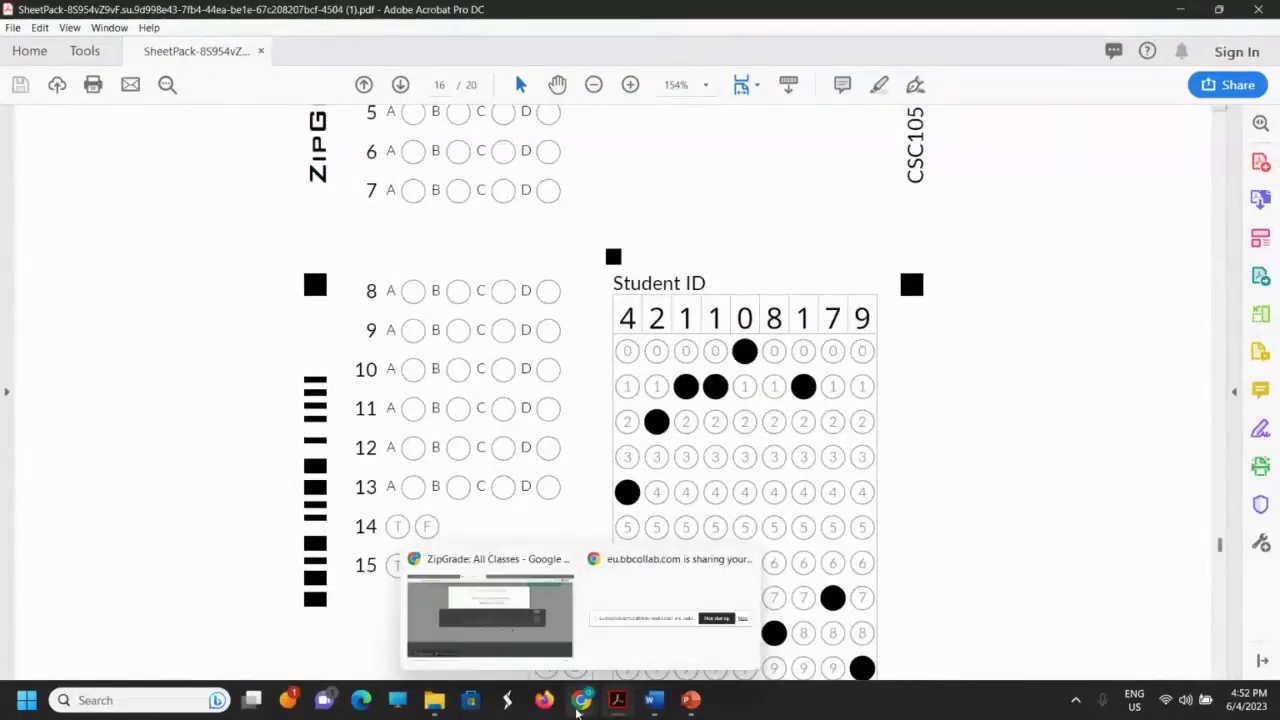
click(500, 620)
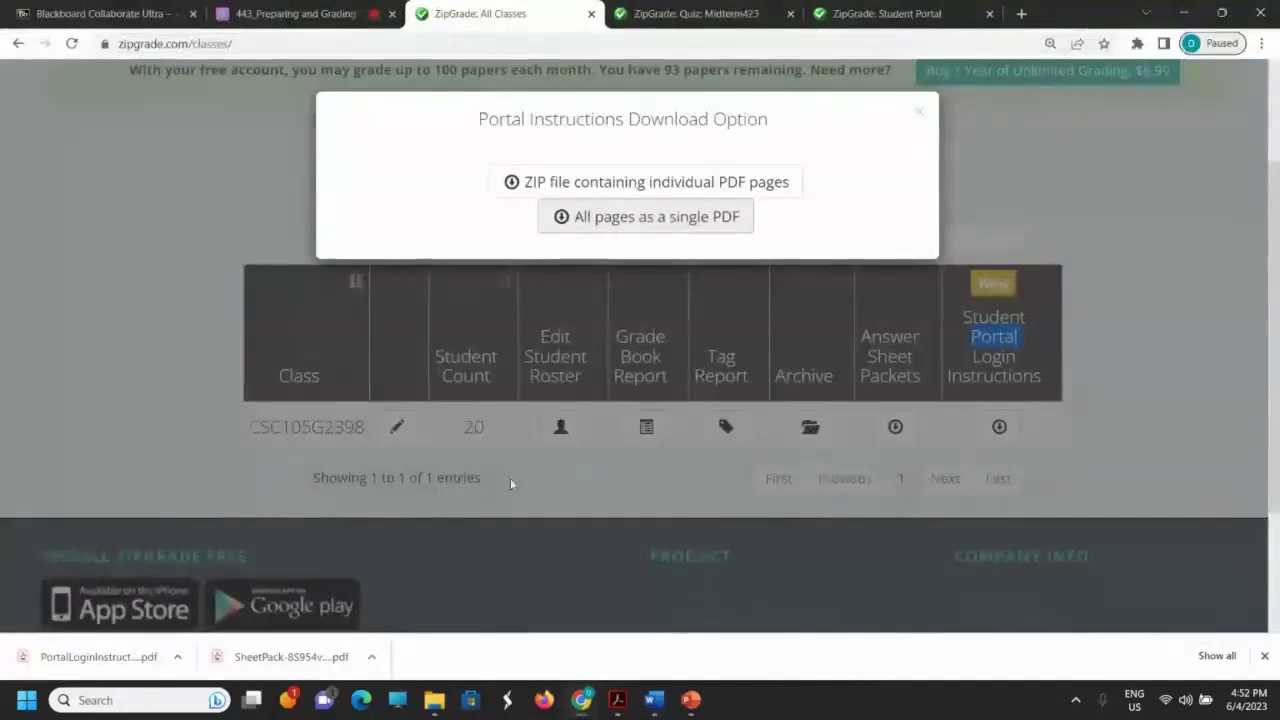
click(270, 245)
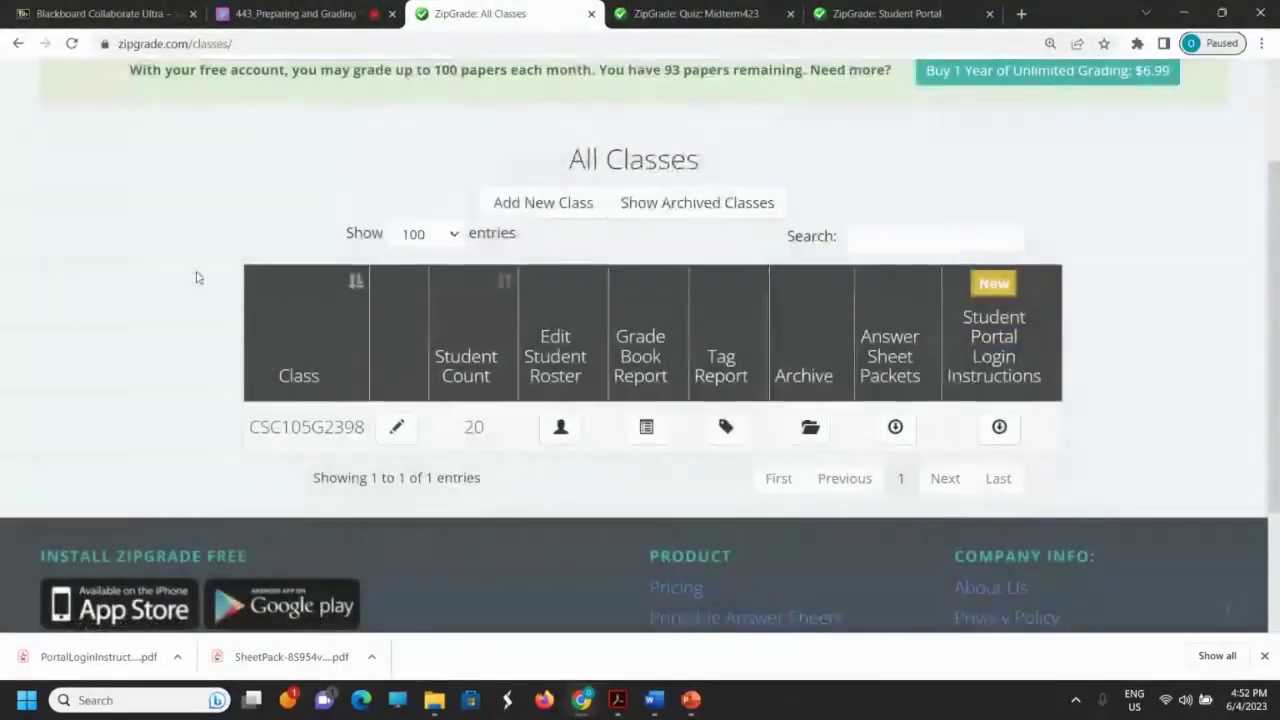
- Open the Tag Report for class CSC105G2398 and review the figures for its Final, Lab and Project tags
scroll(251, 357, up, 2)
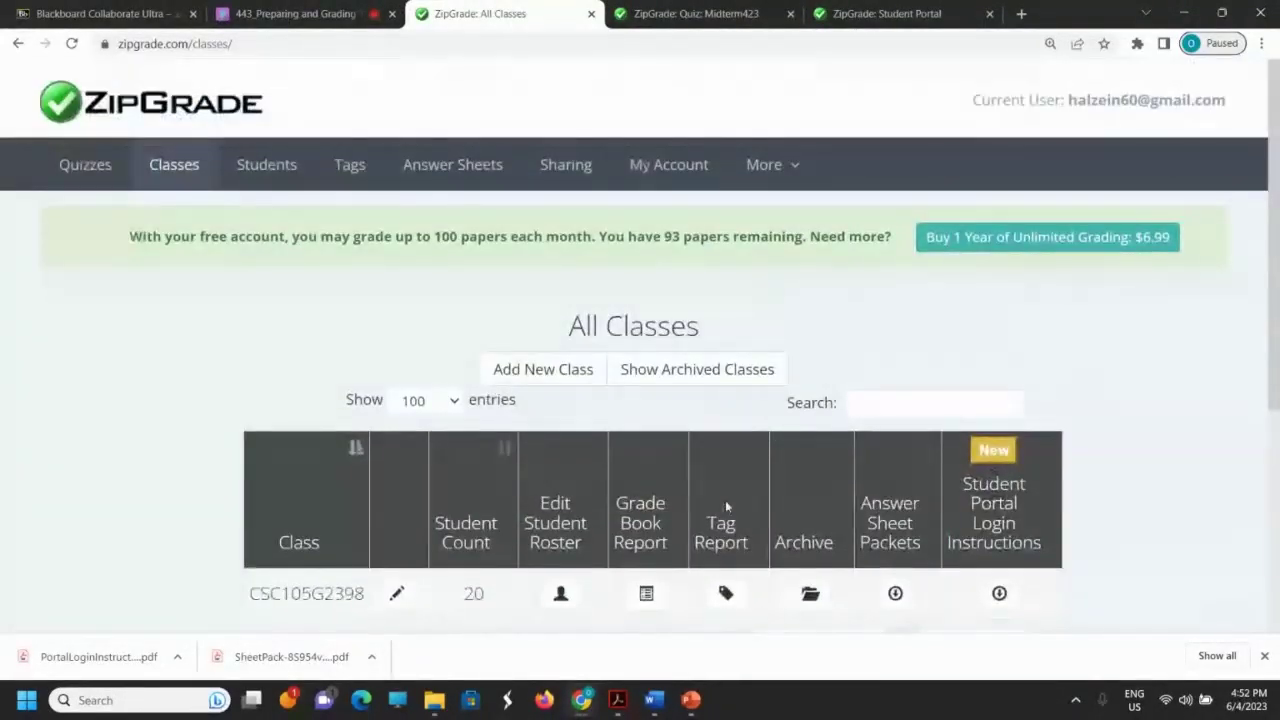
scroll(725, 500, down, 2)
click(725, 427)
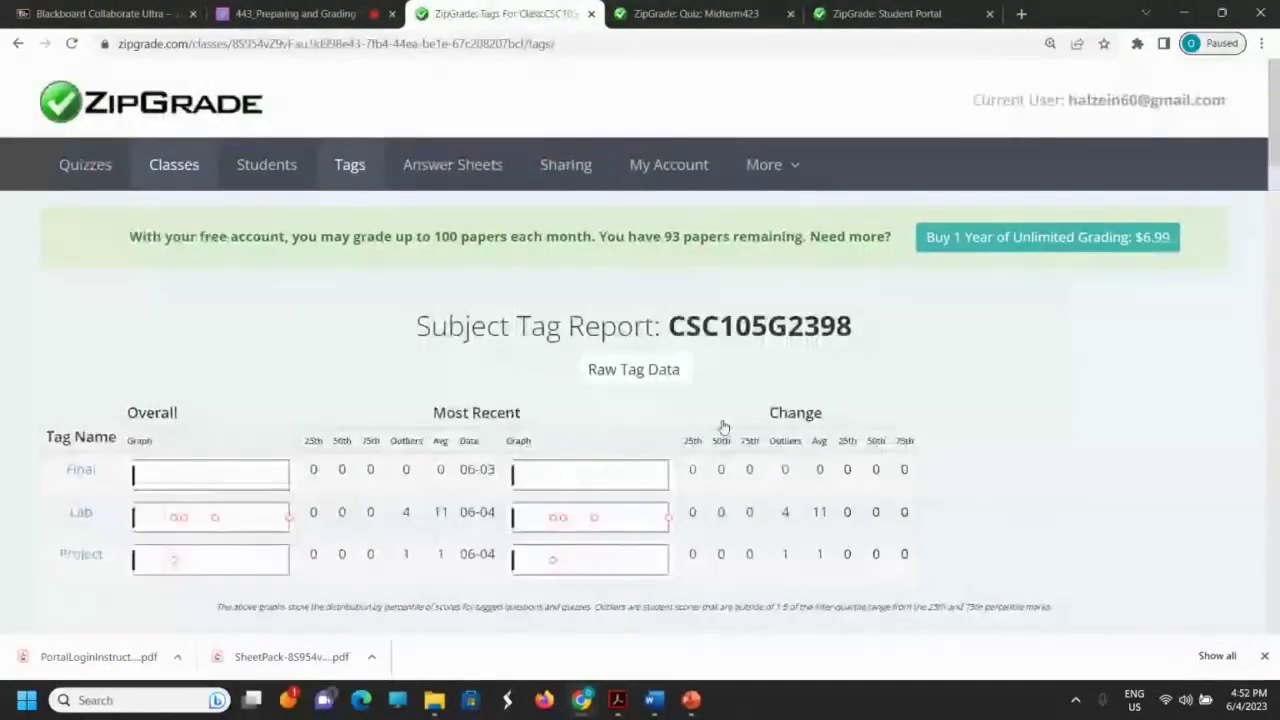
scroll(175, 500, down, 2)
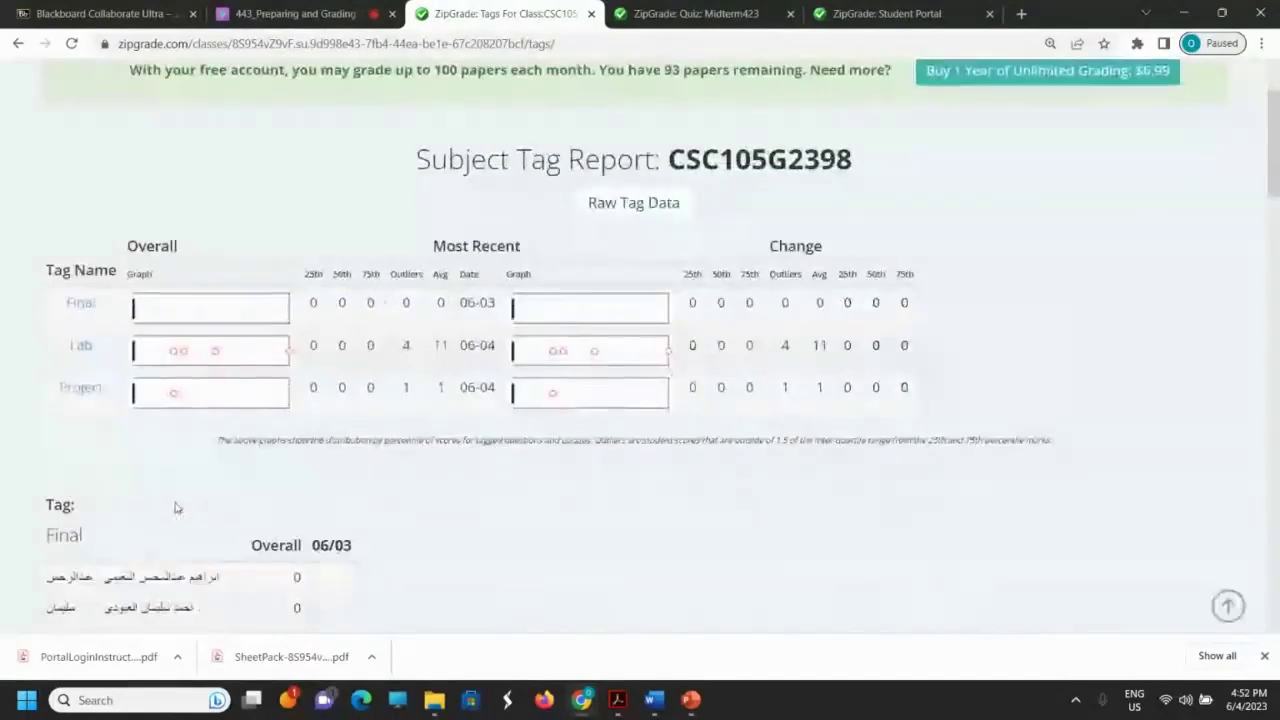
scroll(175, 505, up, 1)
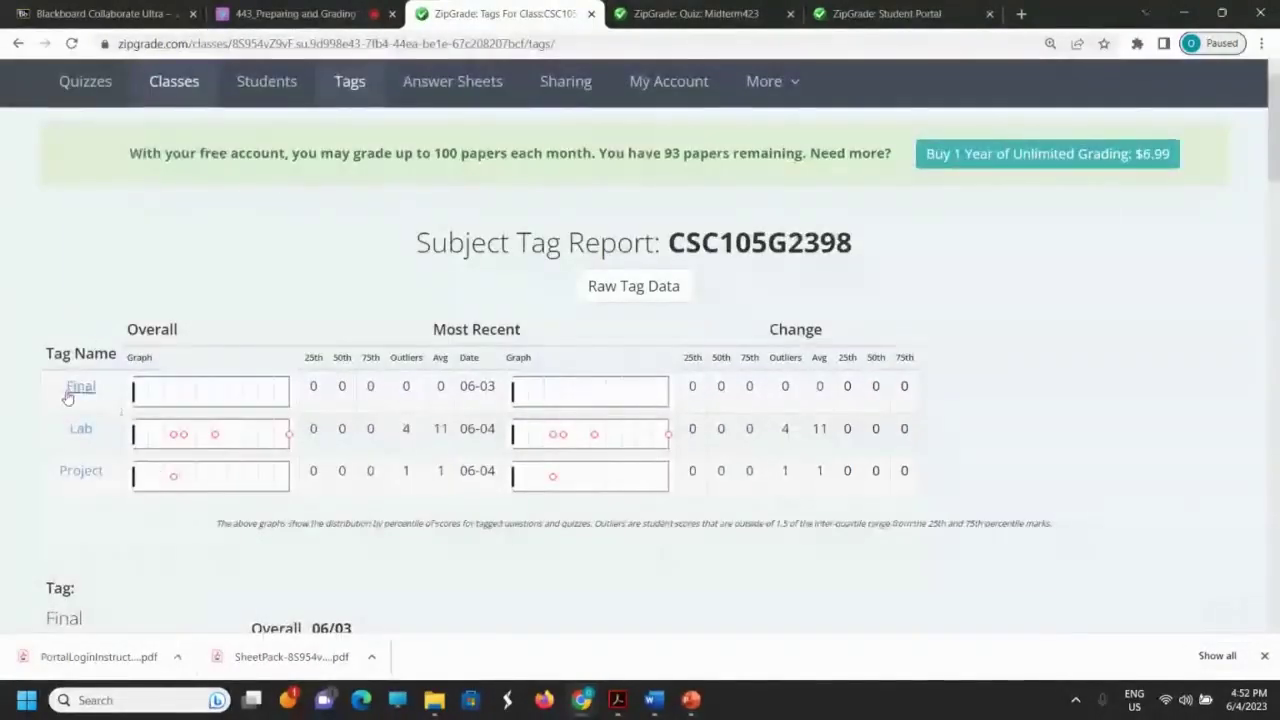
scroll(263, 473, up, 1)
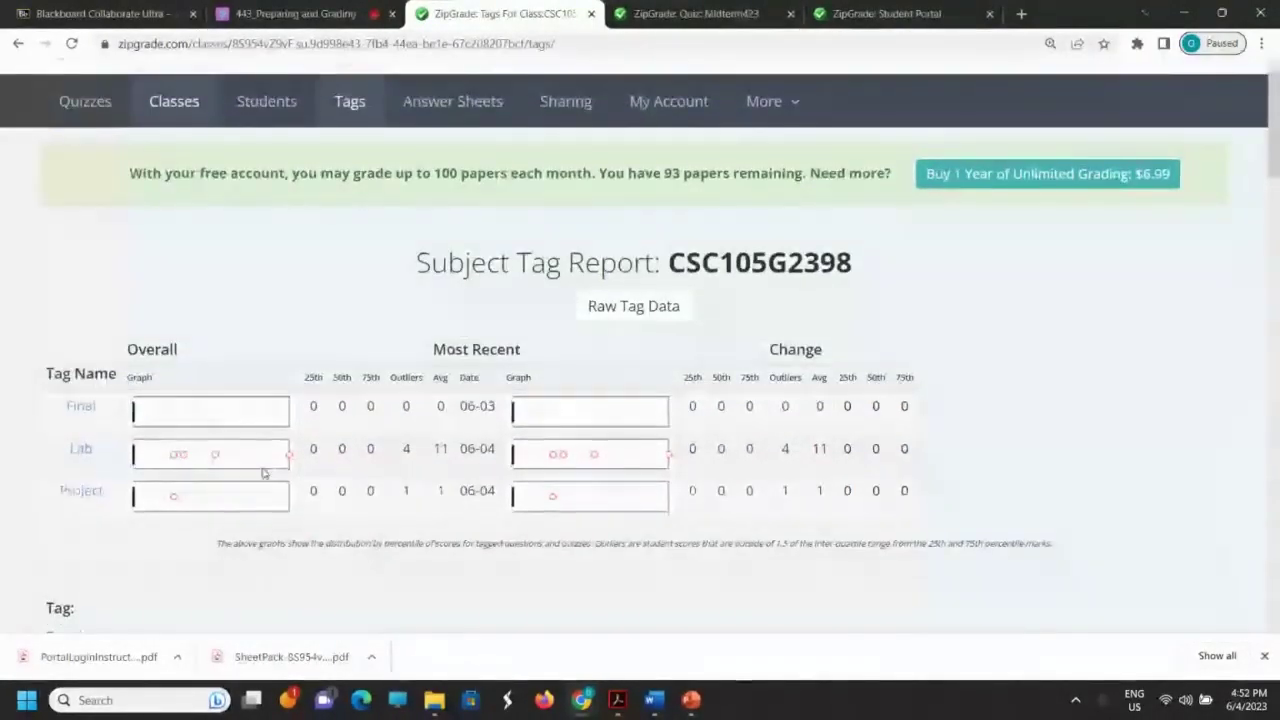
scroll(263, 473, up, 1)
- Go to the list of all tags, add a new tag and enter Theoritical as its name
click(354, 170)
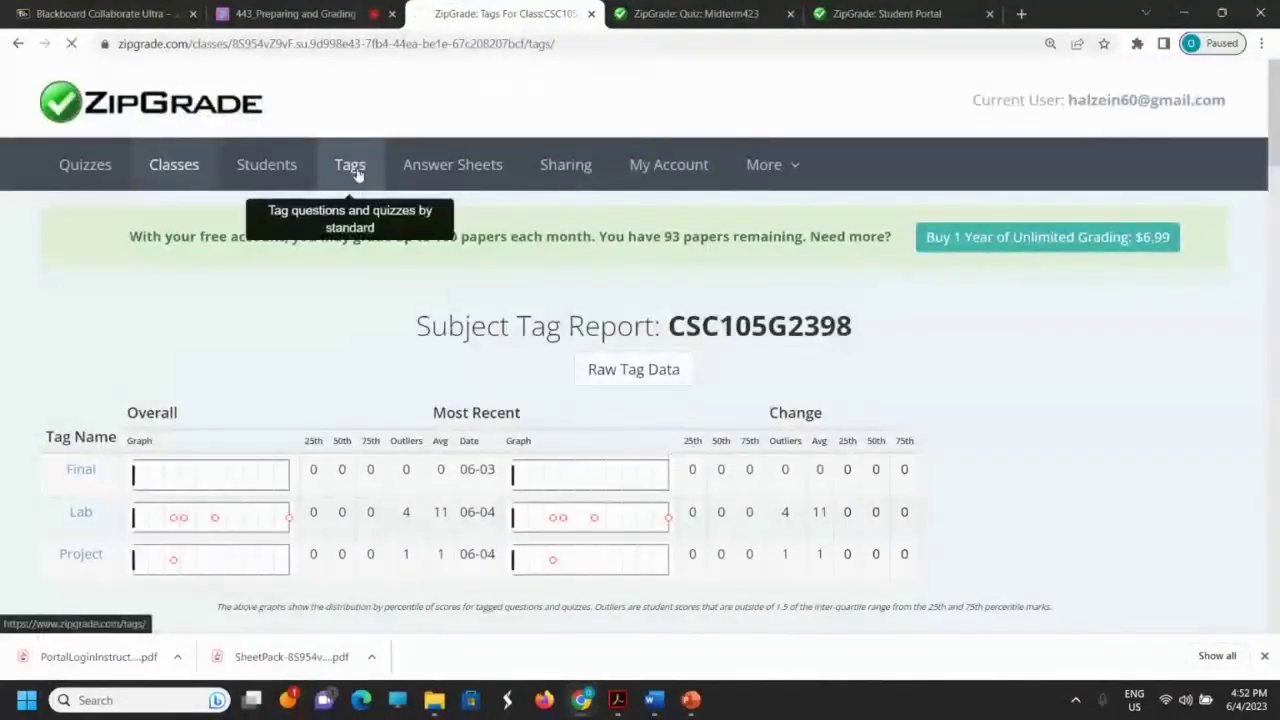
scroll(380, 429, down, 2)
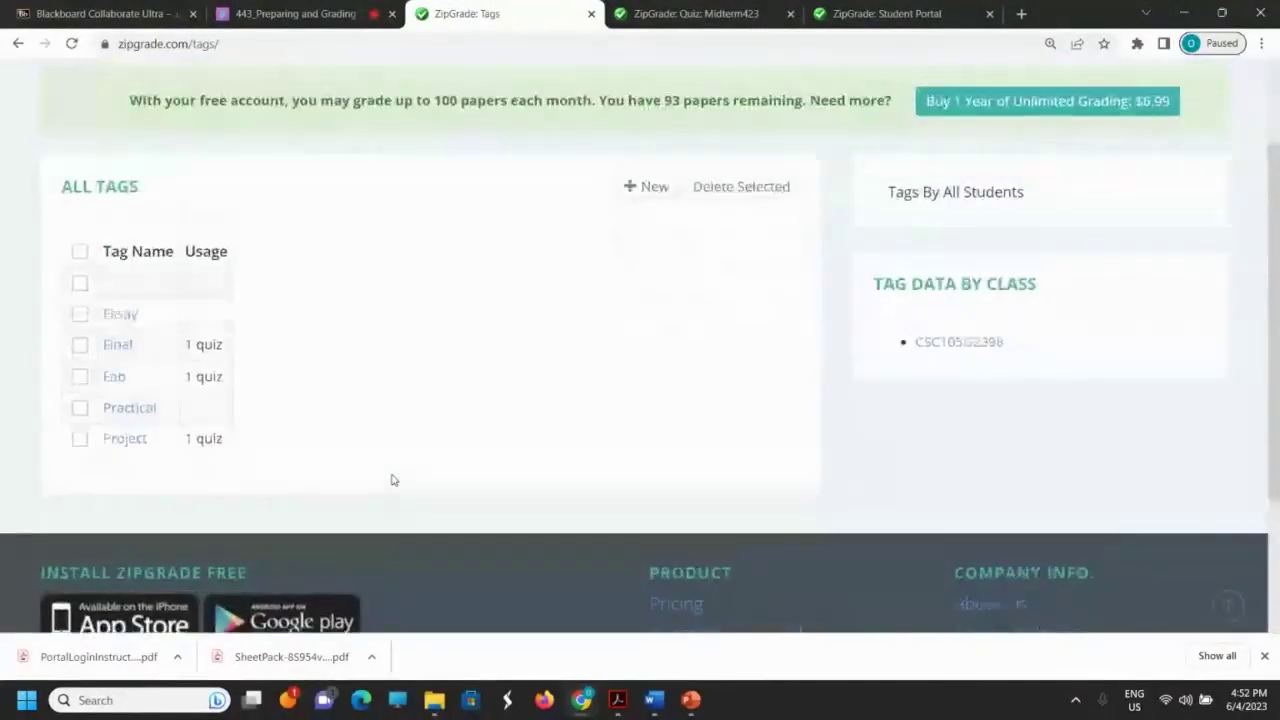
scroll(391, 477, up, 1)
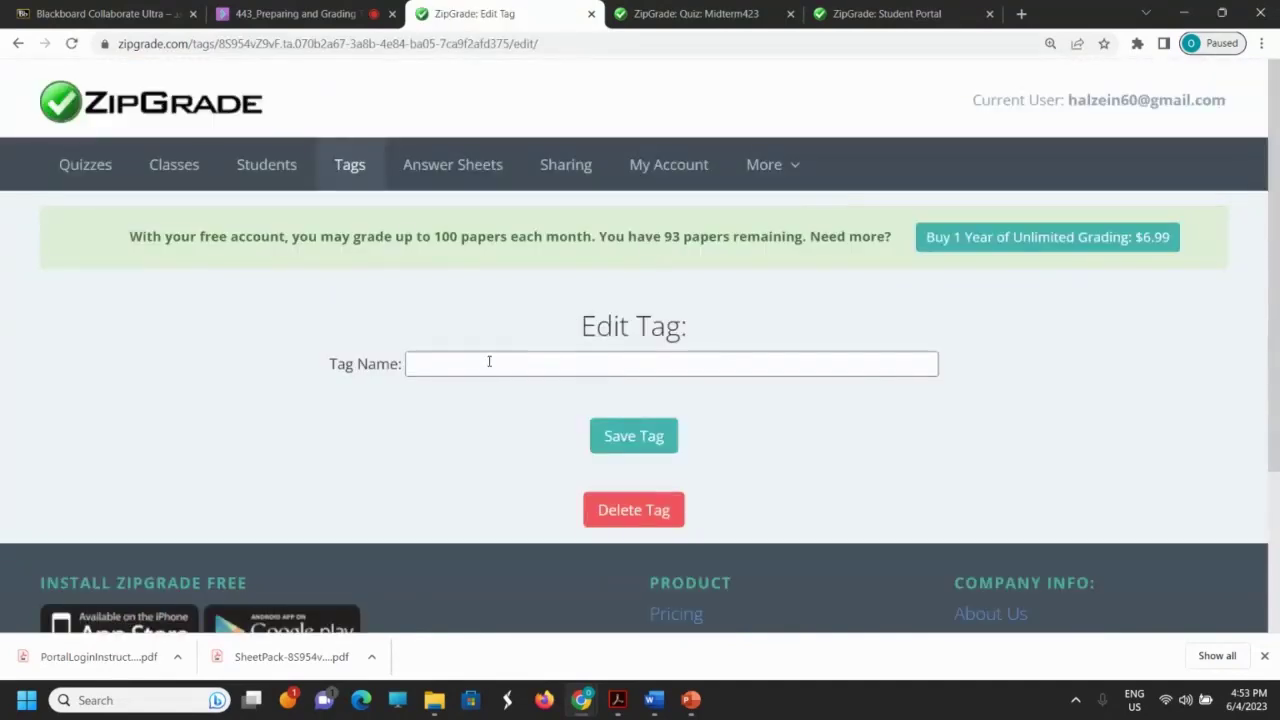
click(482, 365)
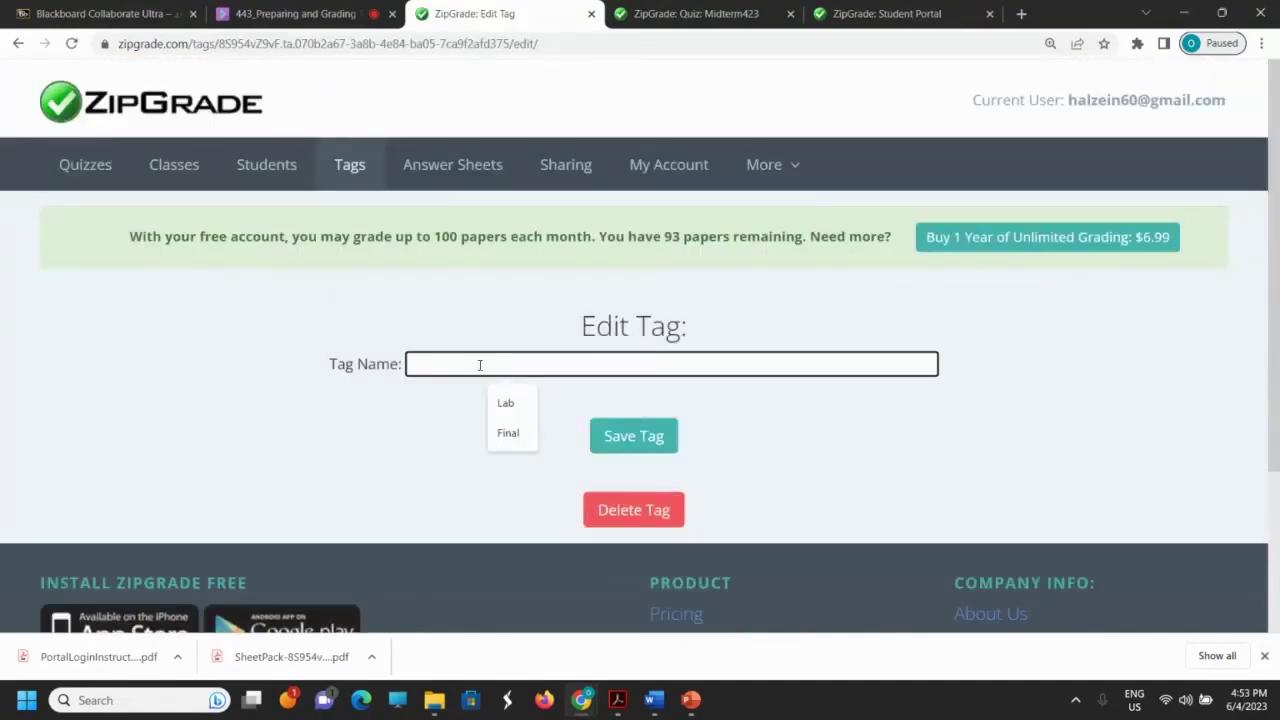
text(Theoritical)
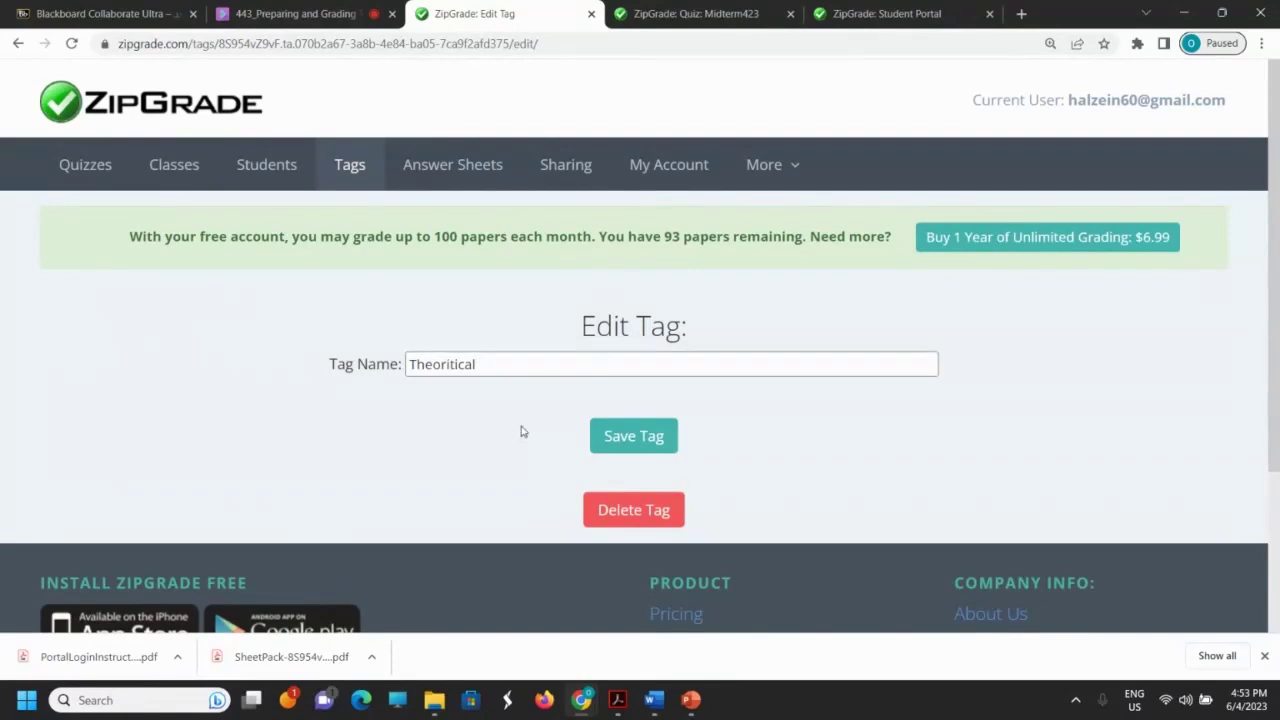
- Correct the new tag's name to Theoretical using the spelling suggestion and save the tag
click(445, 365)
right_click(462, 370)
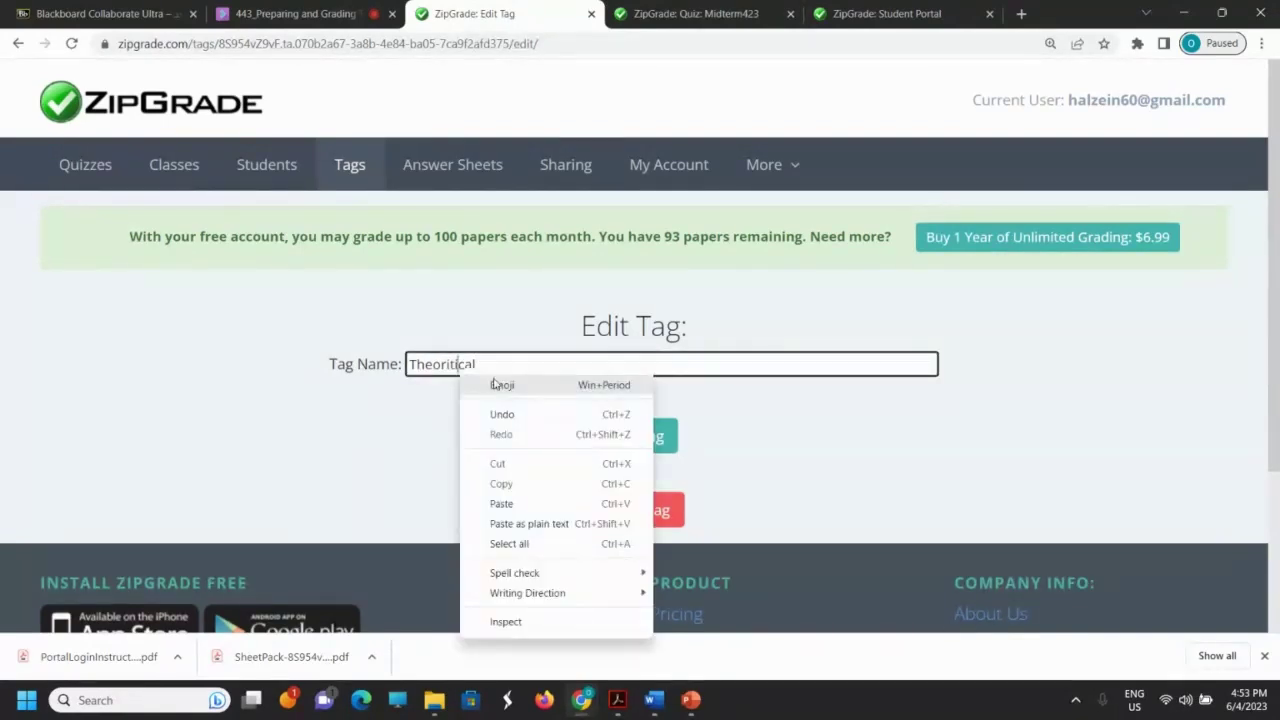
click(446, 374)
click(446, 369)
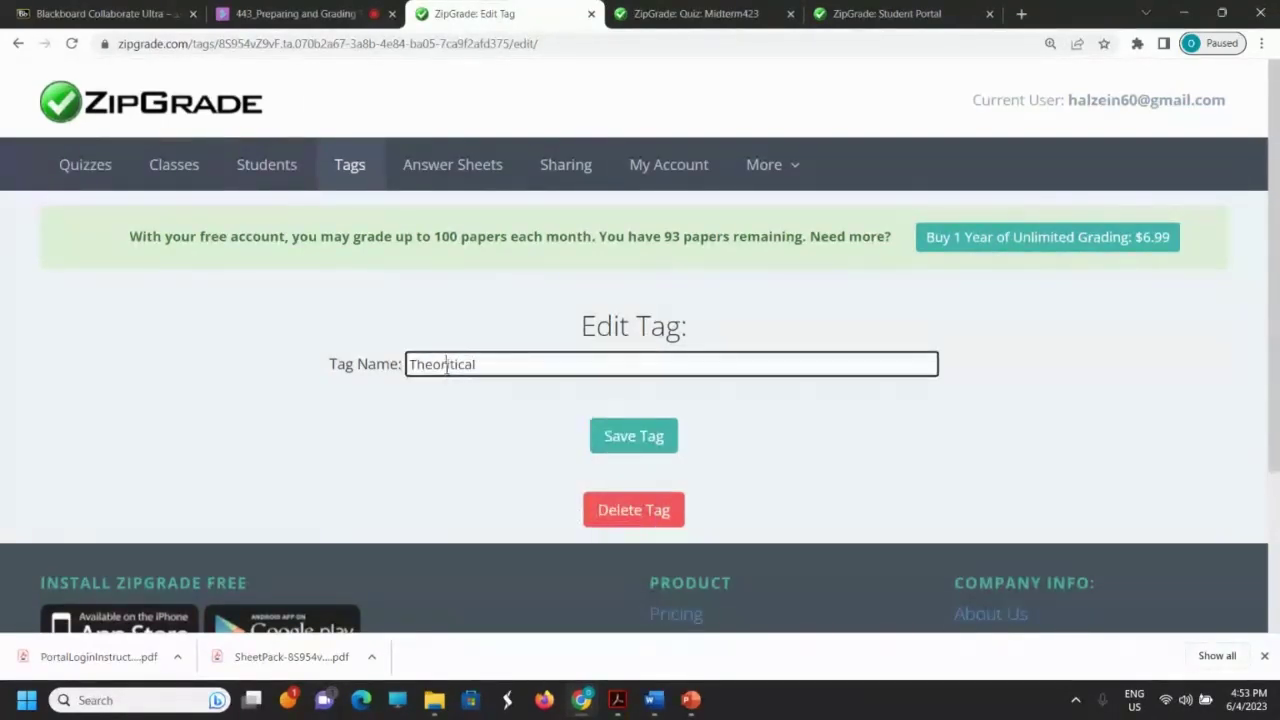
key(BackSpace)
right_click(458, 364)
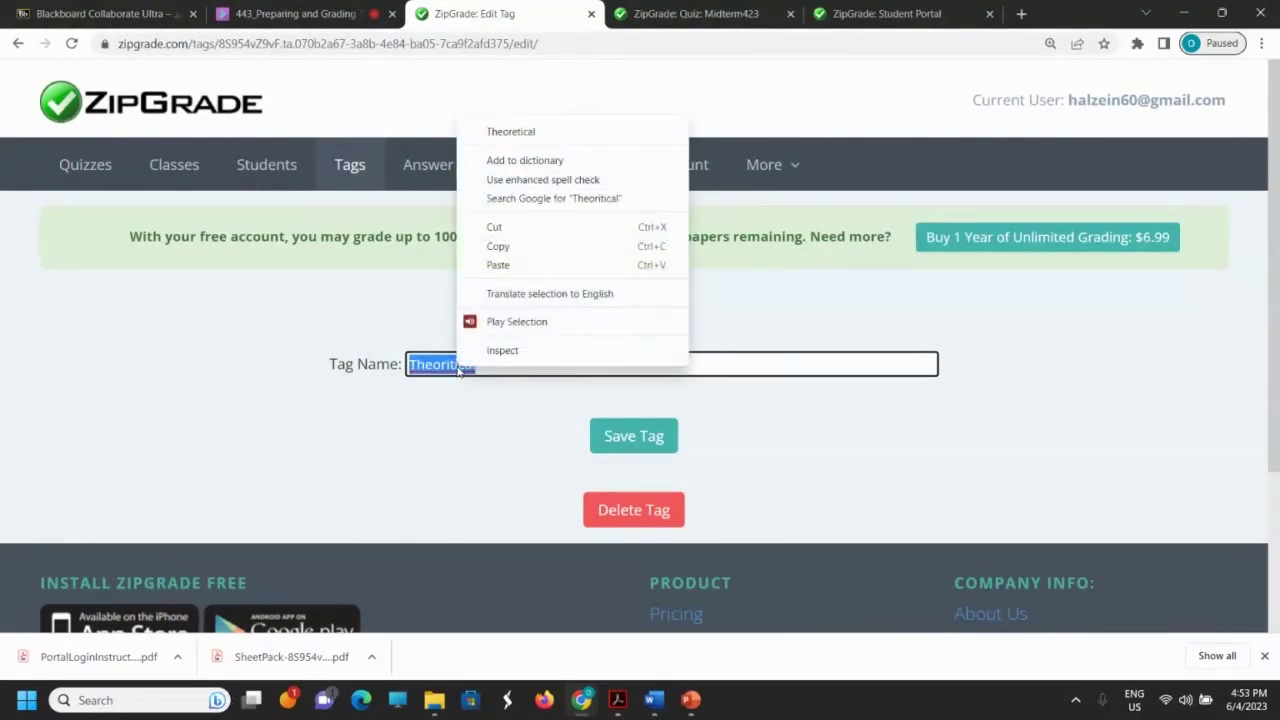
click(531, 131)
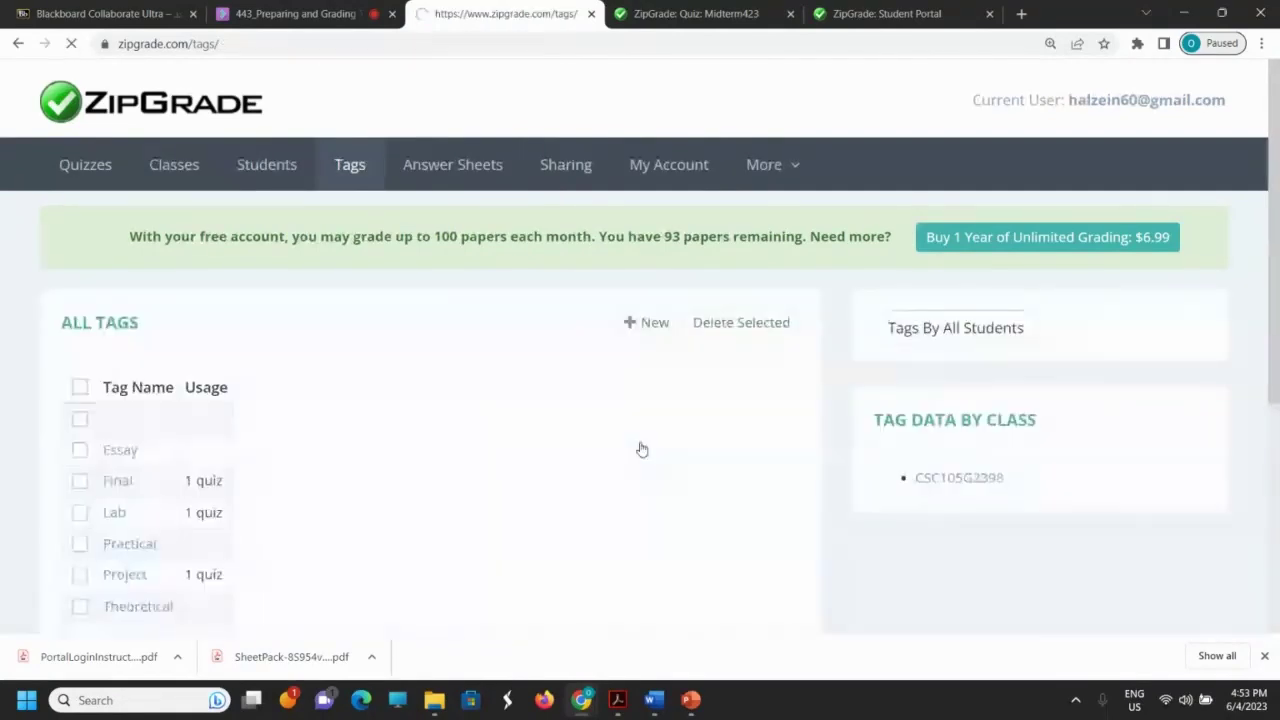
- Delete the Essay tag from the list of all tags and reload the list
scroll(630, 437, down, 2)
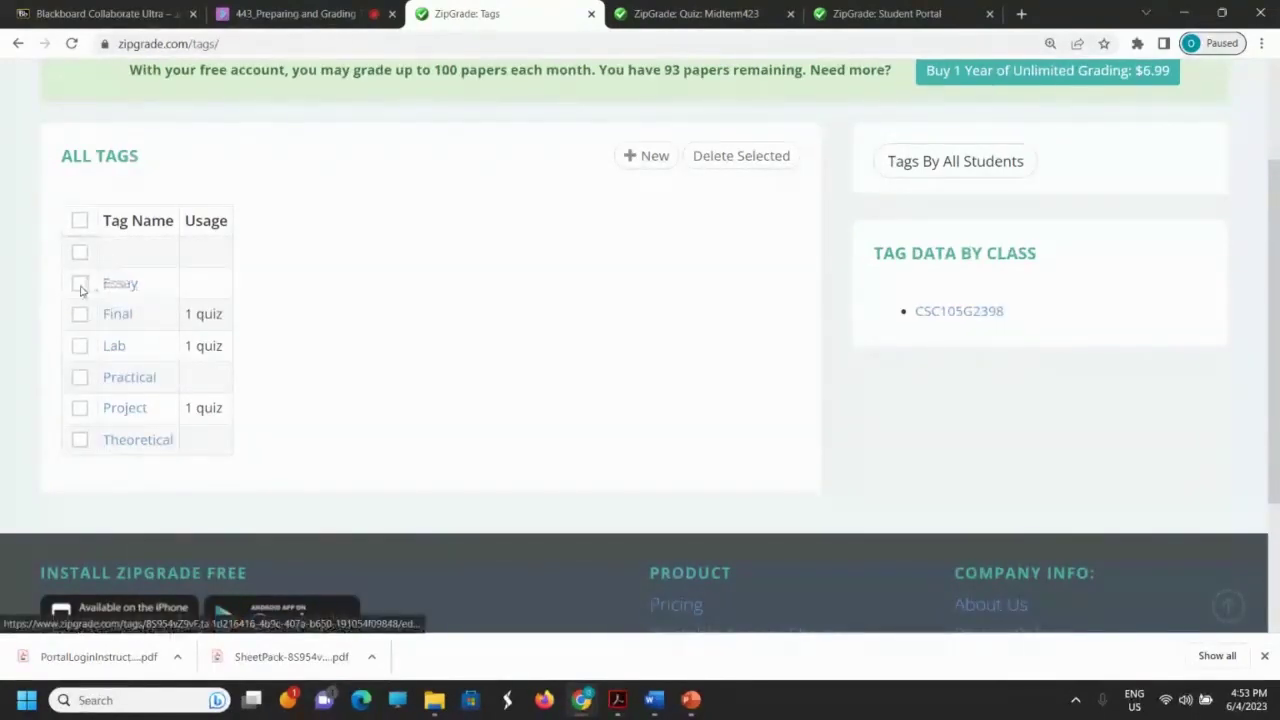
scroll(239, 311, up, 1)
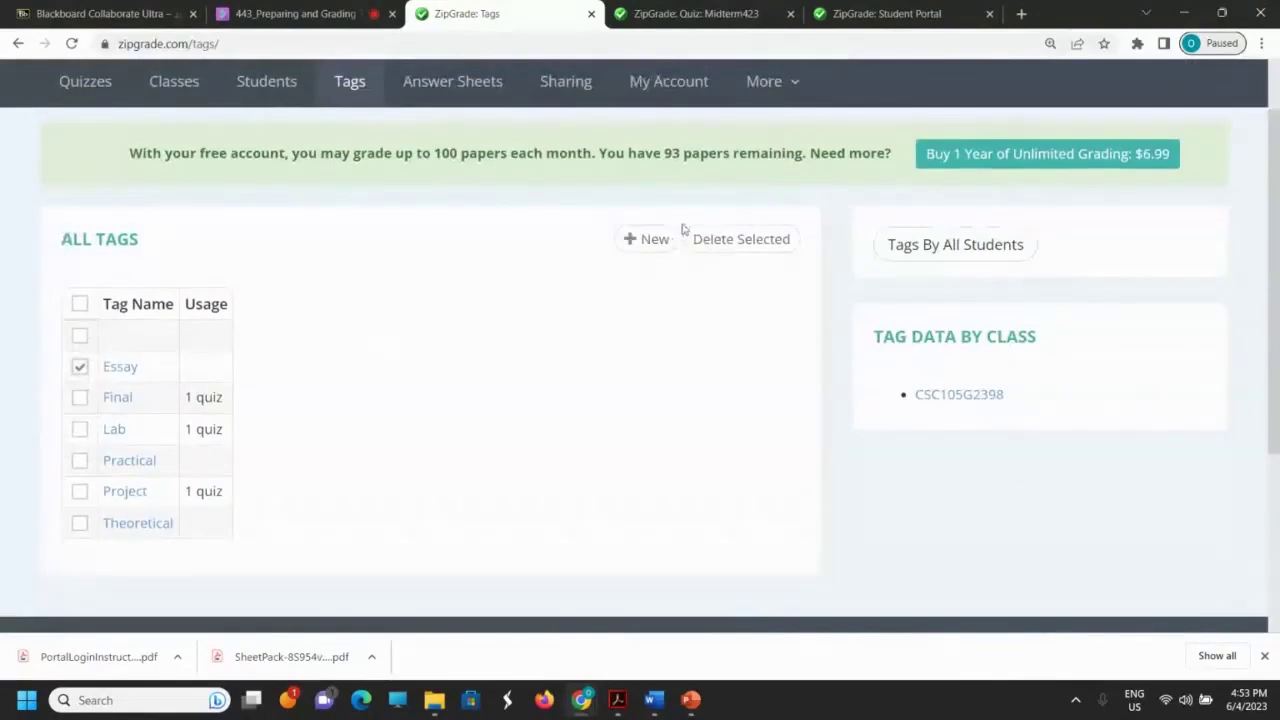
click(741, 243)
click(720, 153)
scroll(463, 418, down, 2)
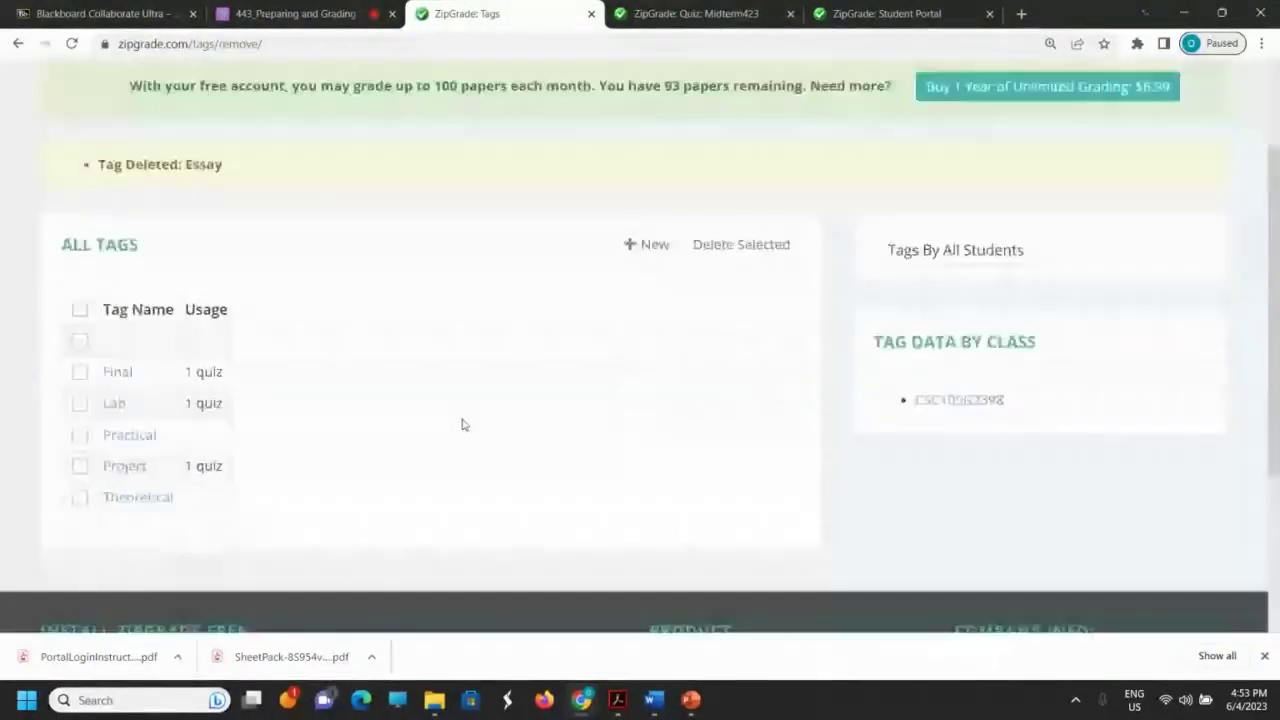
scroll(462, 424, up, 2)
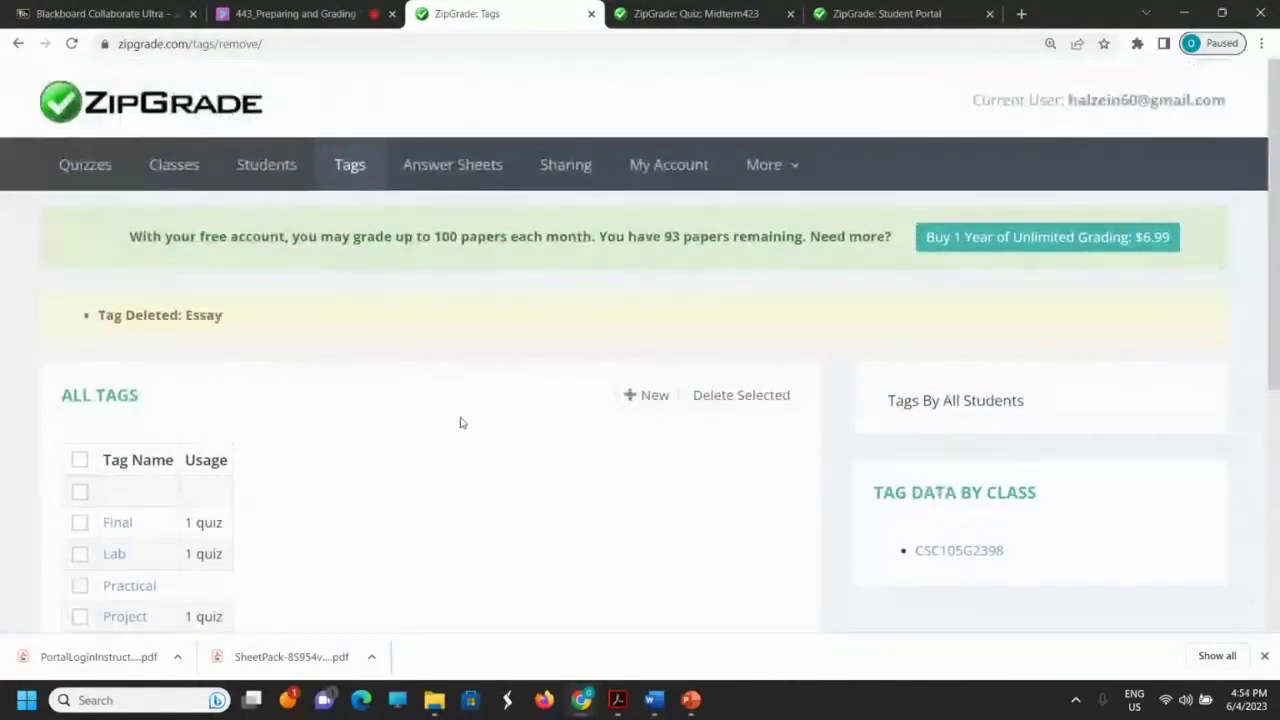
click(356, 168)
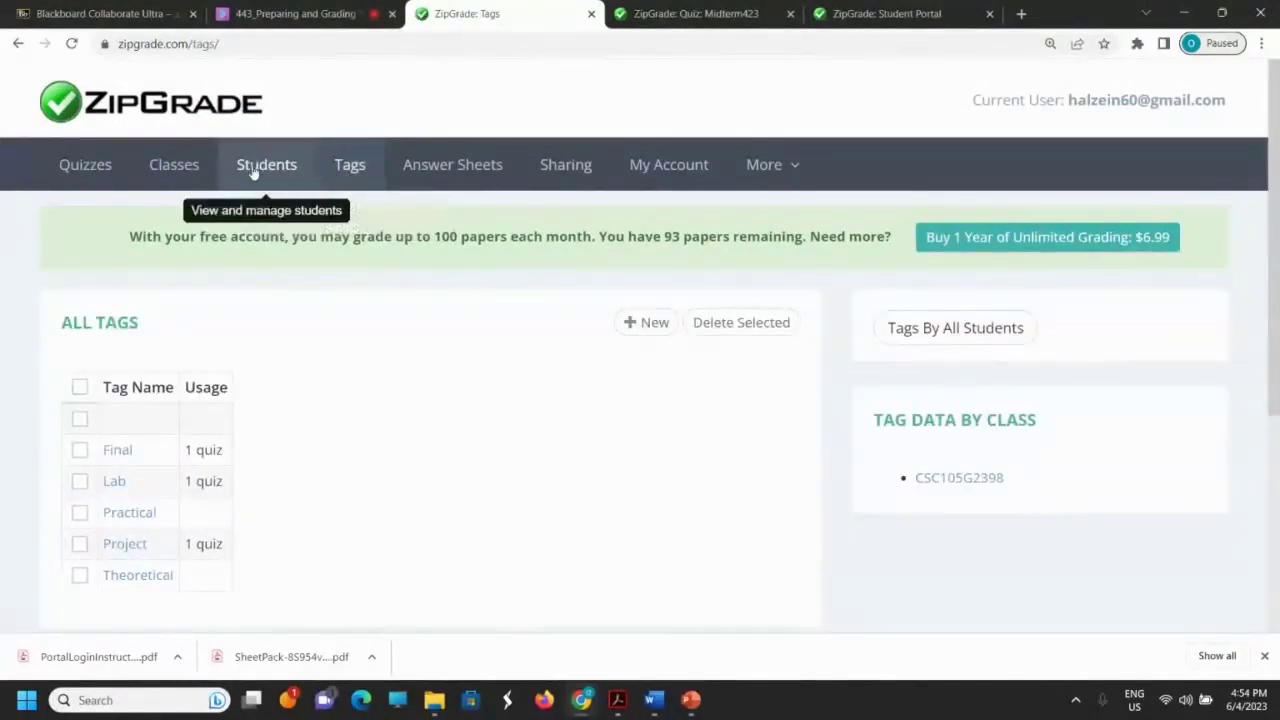
- Open the first student's papers and sessions from the All Students list and review the graded papers and online student sessions
click(254, 170)
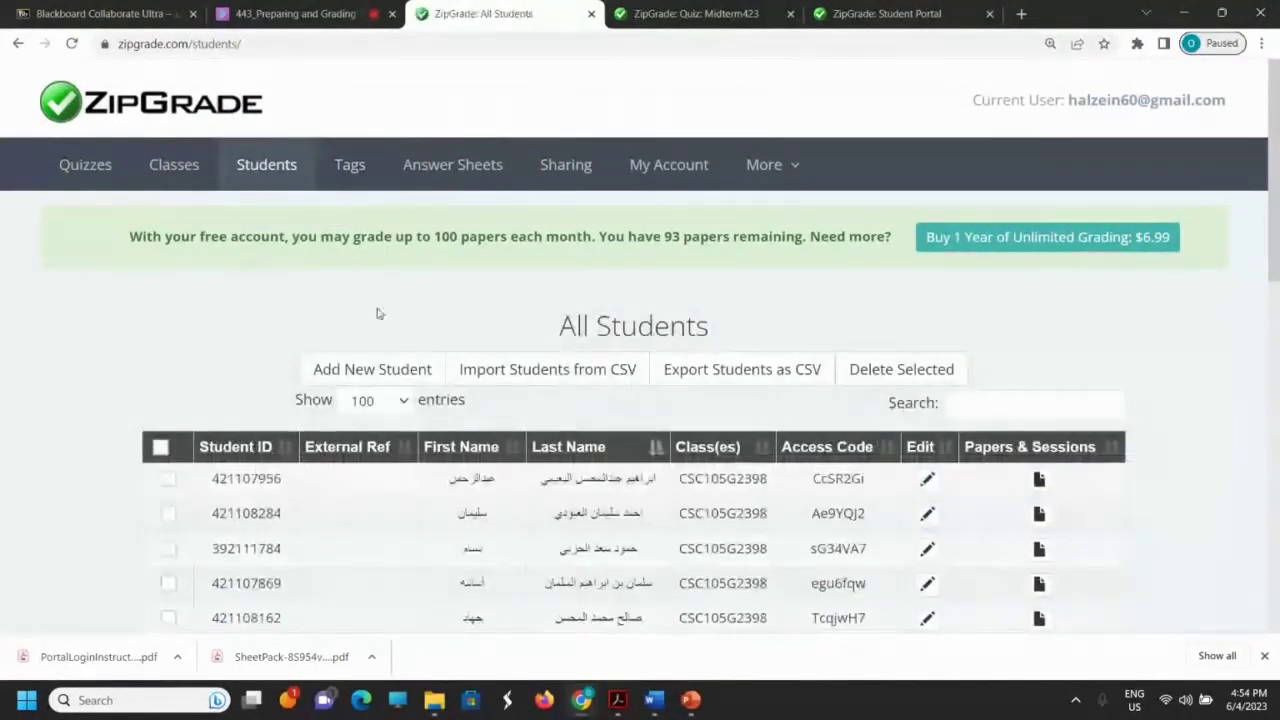
scroll(471, 427, down, 2)
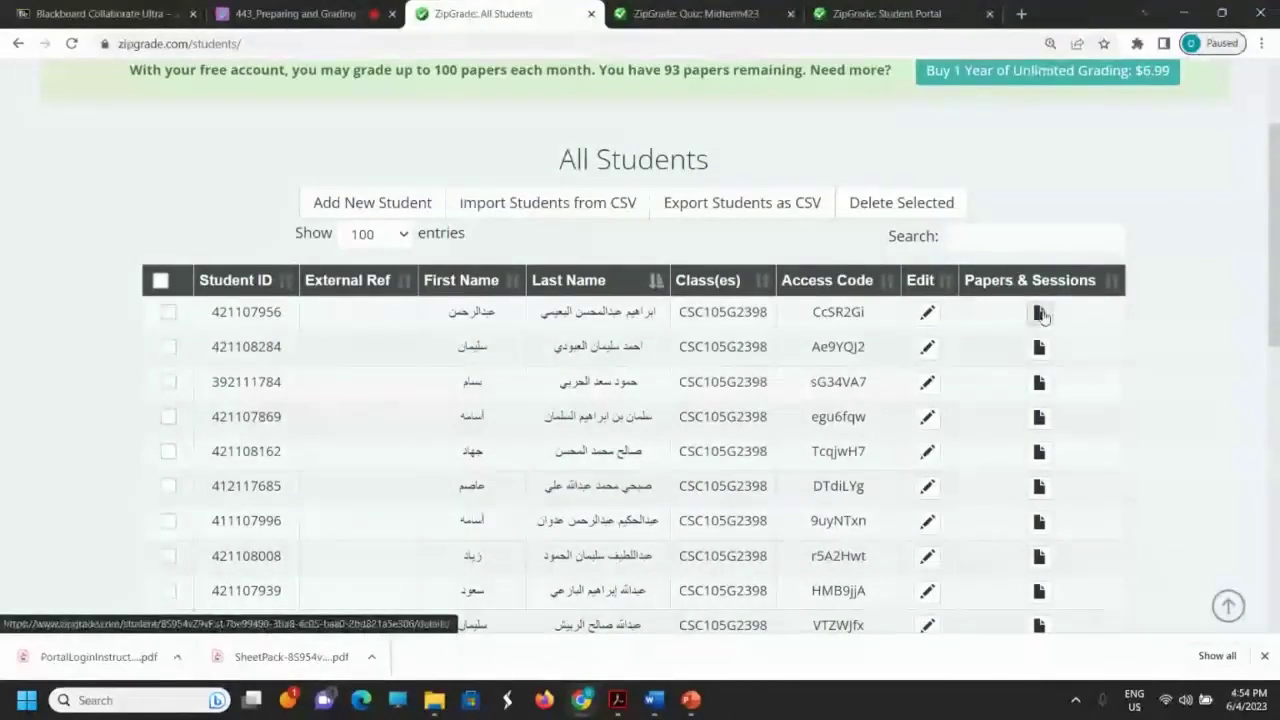
click(1039, 313)
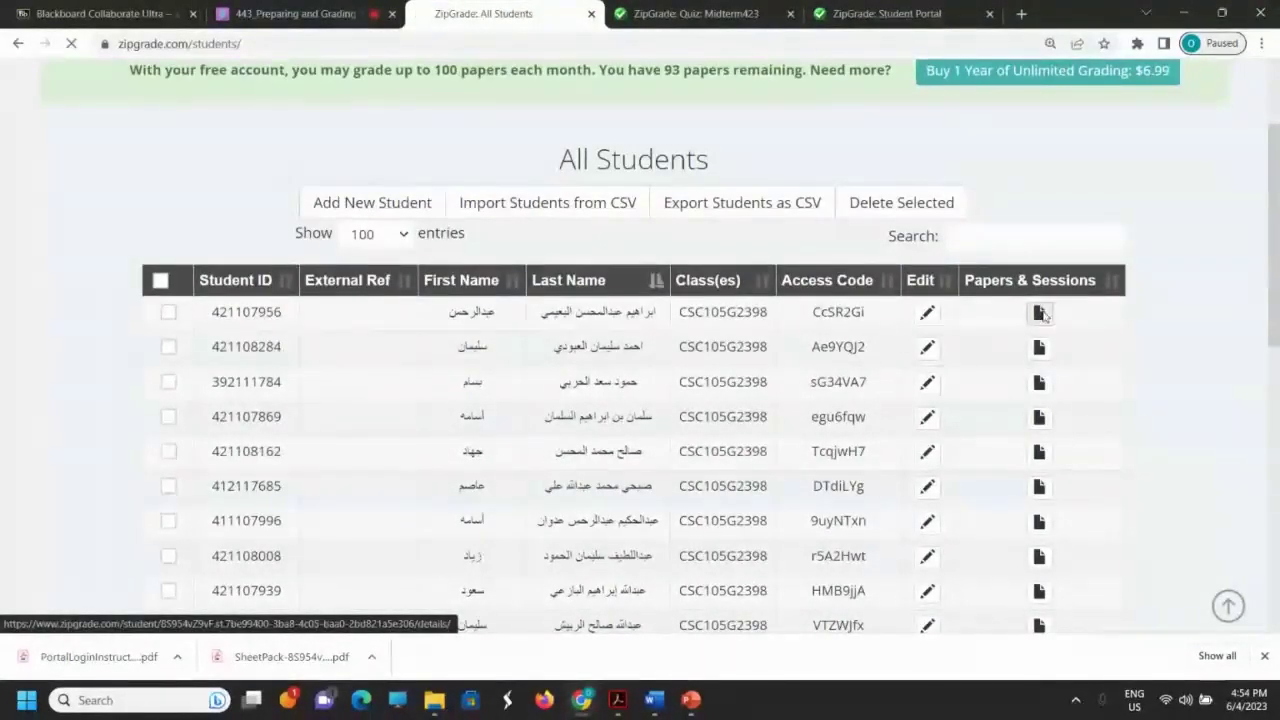
scroll(849, 400, down, 3)
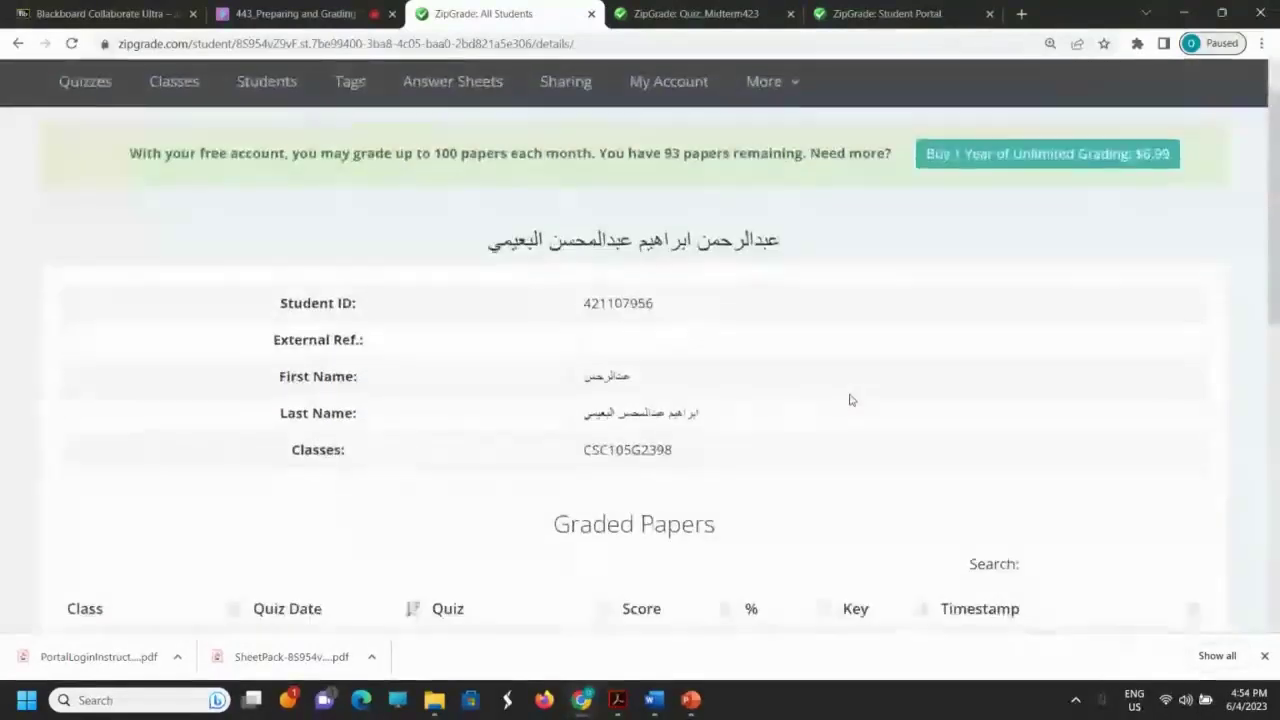
scroll(849, 400, down, 3)
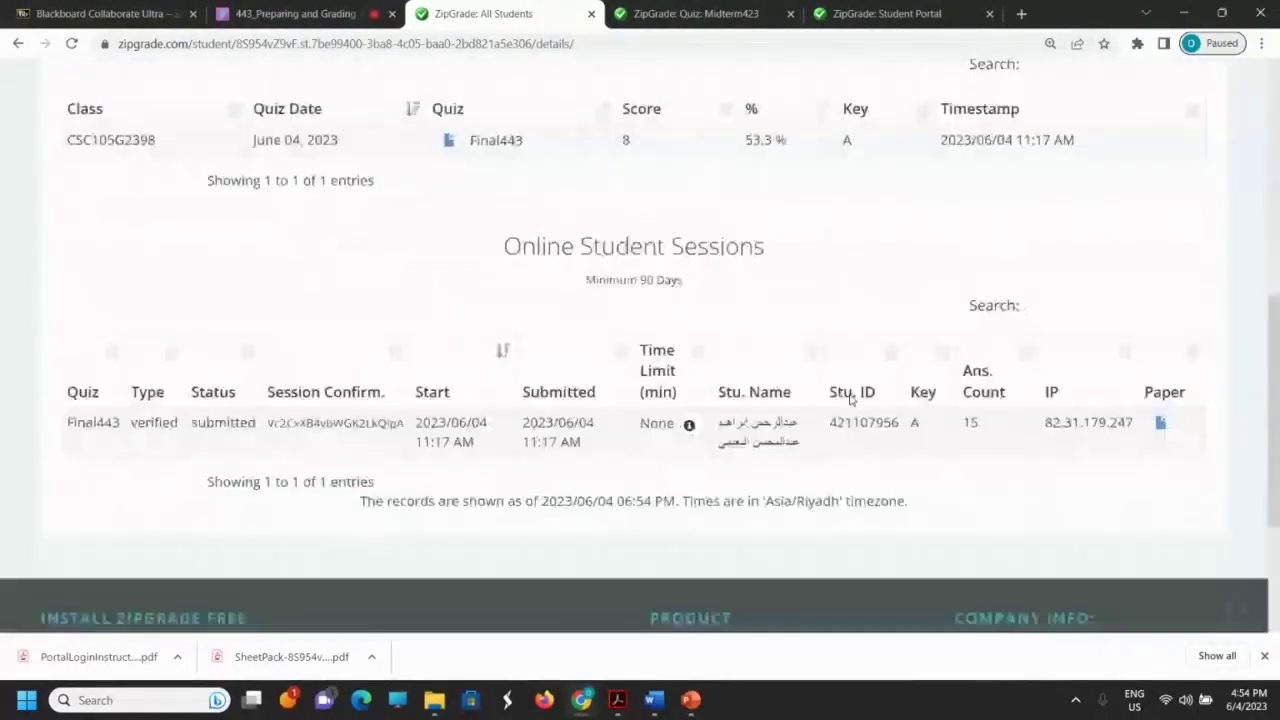
scroll(850, 398, up, 2)
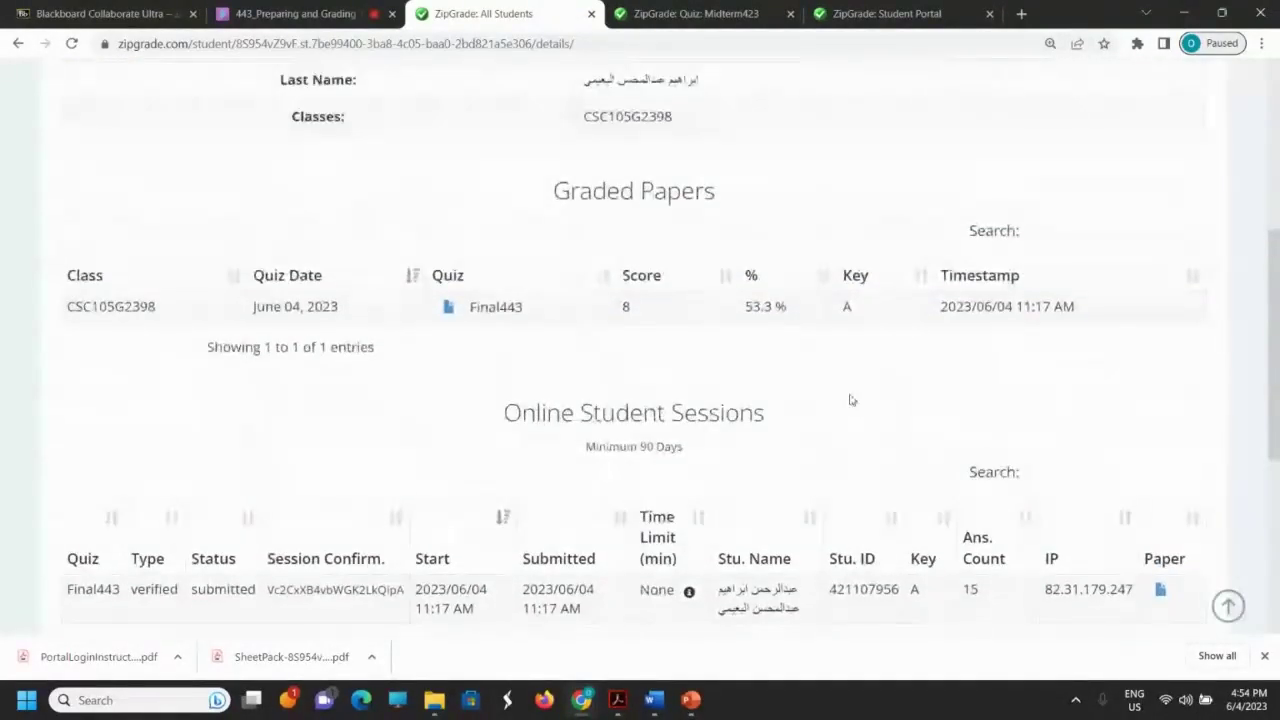
- Review the student's details and sessions, and open the Final443 paper from the online student sessions
scroll(851, 400, up, 2)
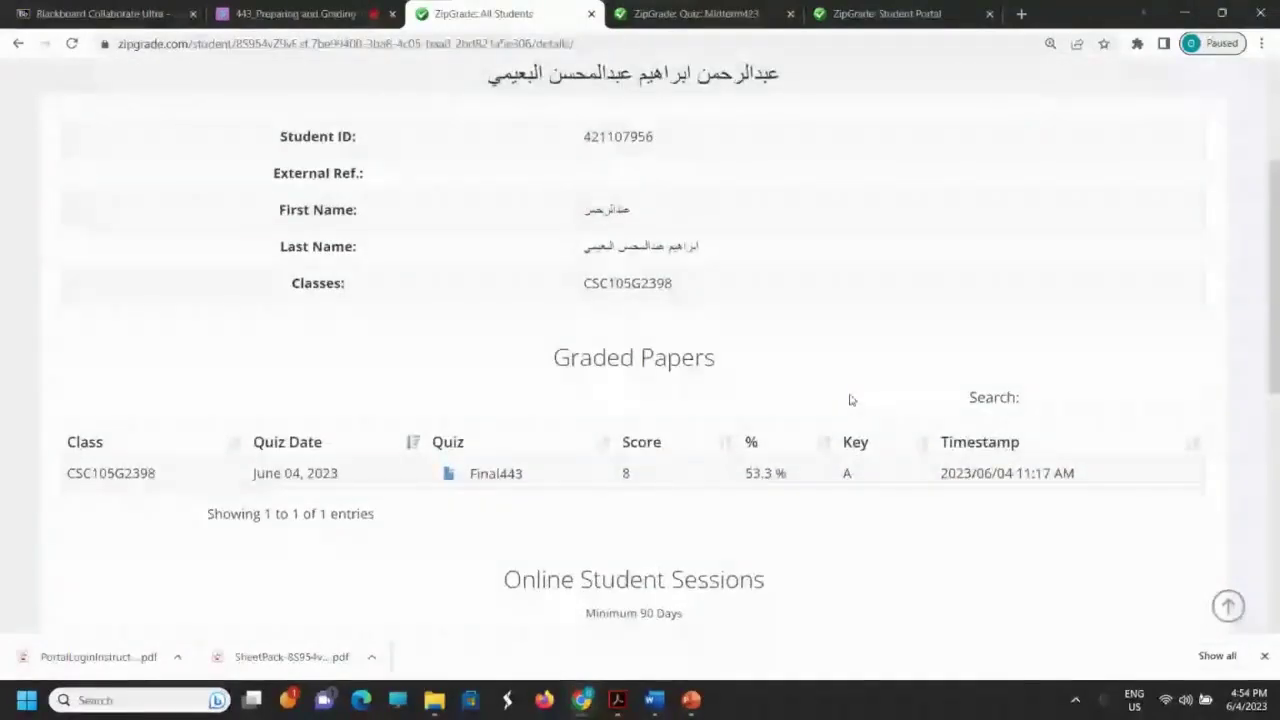
scroll(850, 400, down, 1)
scroll(850, 400, up, 3)
scroll(849, 398, down, 7)
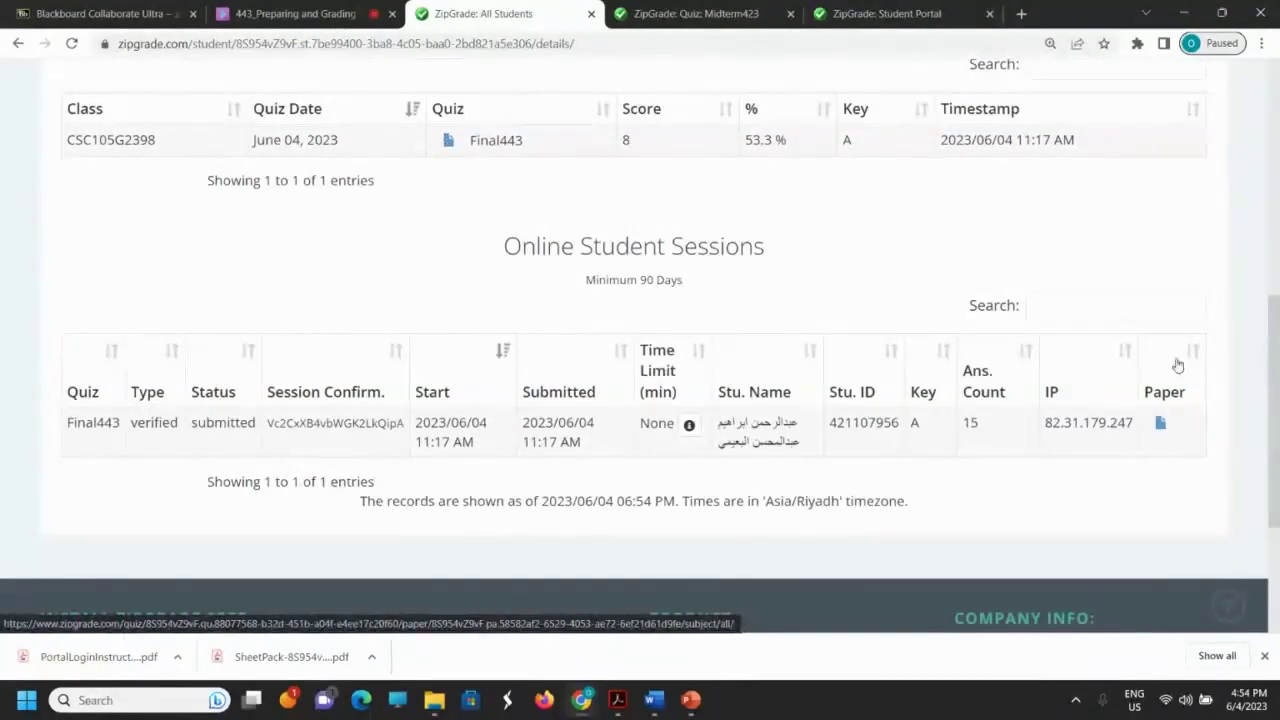
click(1161, 425)
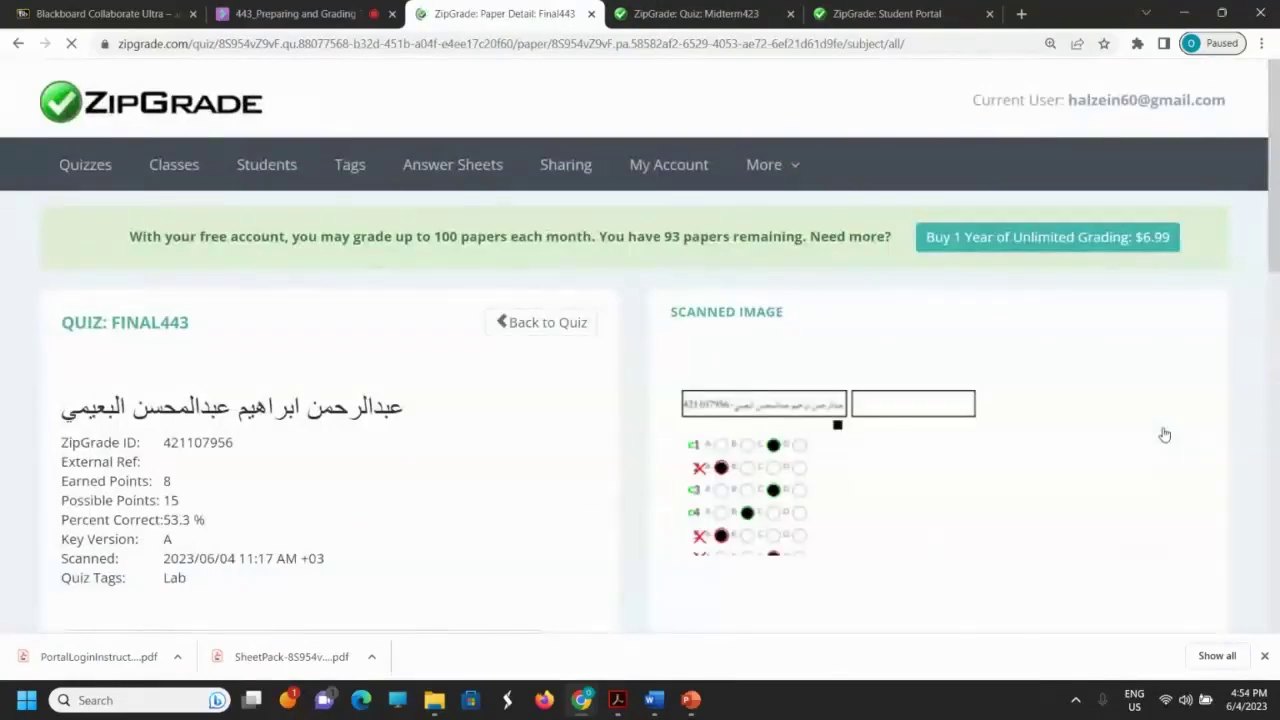
- Examine the student's Final443 paper, including the scanned image, the marks per question and the tagged questions
scroll(992, 450, down, 3)
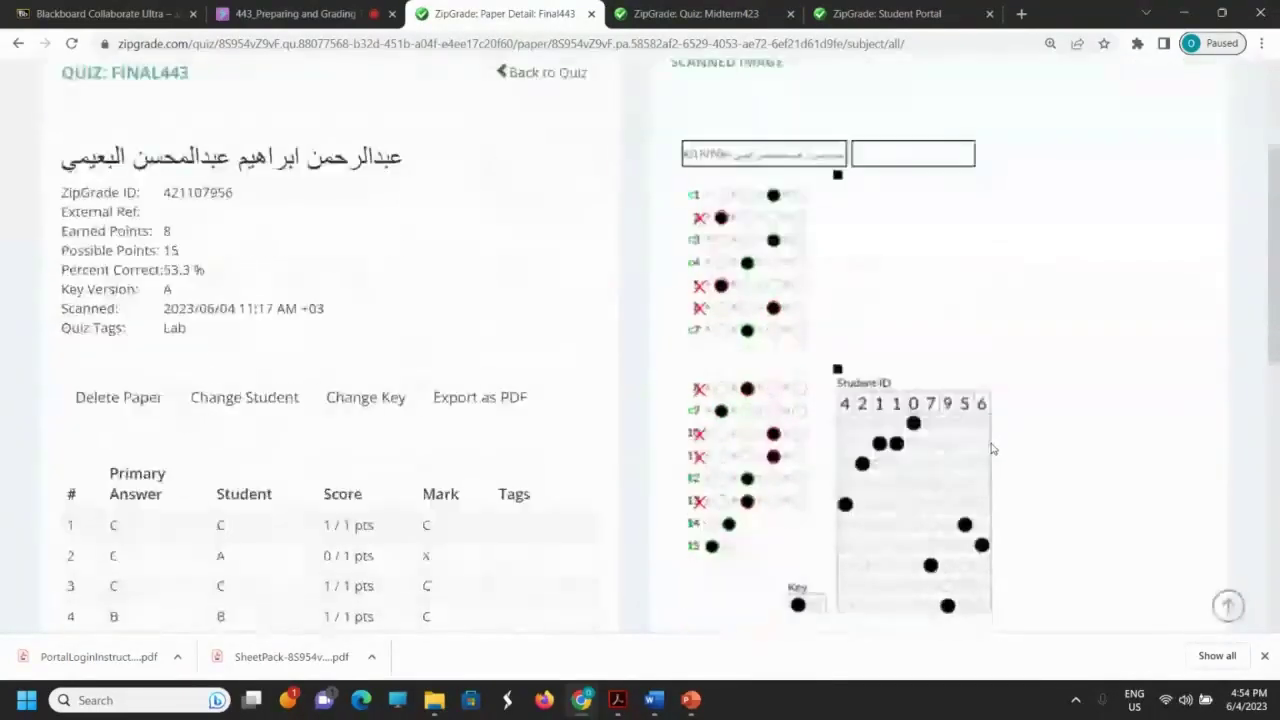
scroll(992, 450, down, 1)
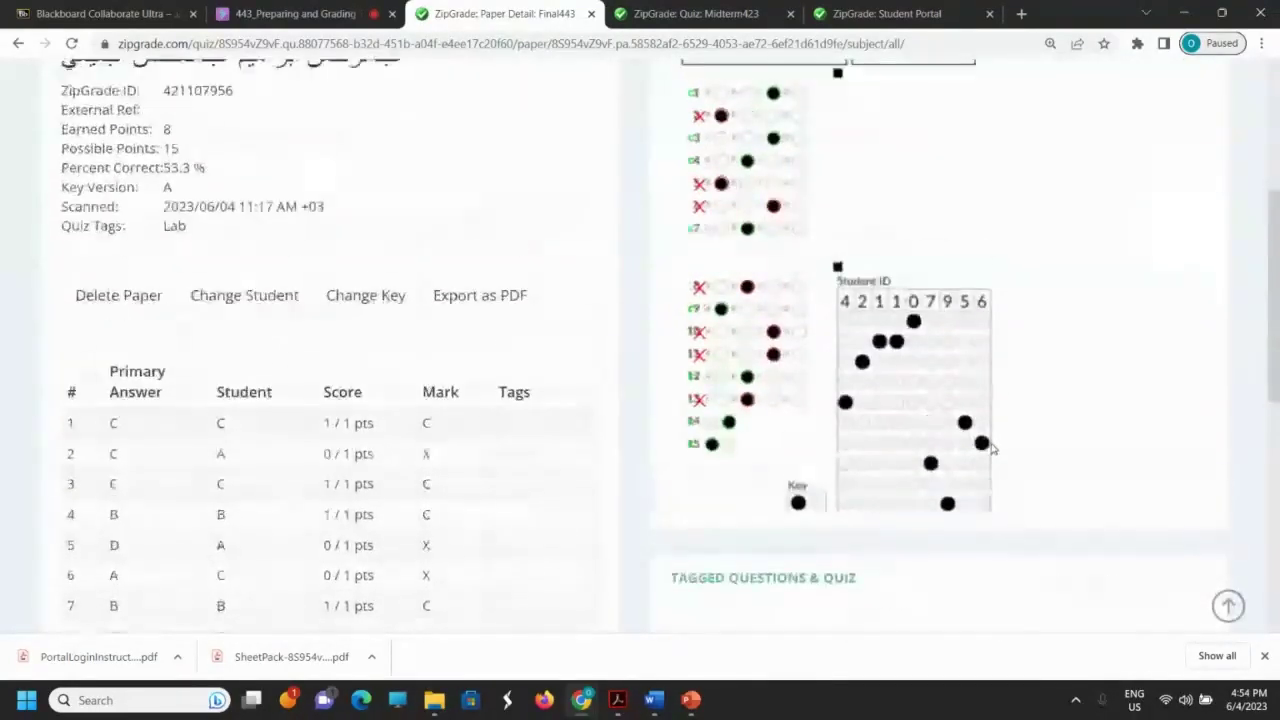
scroll(992, 449, up, 1)
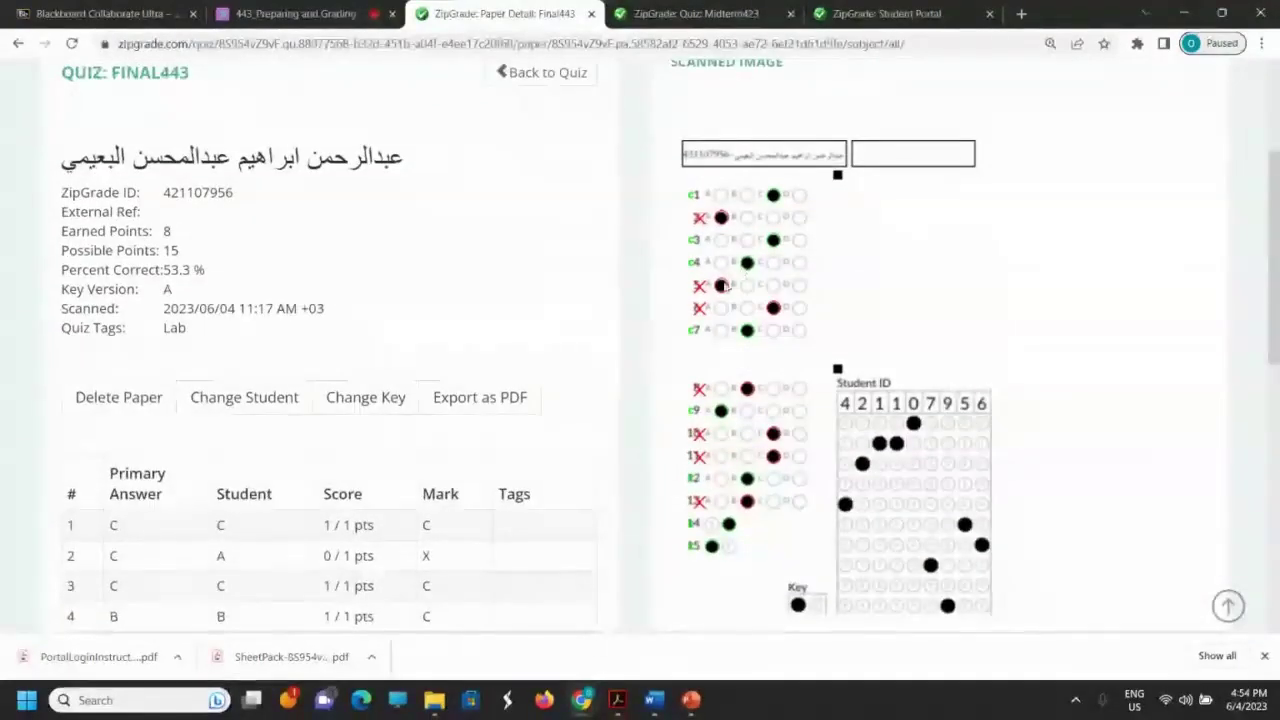
scroll(716, 383, up, 2)
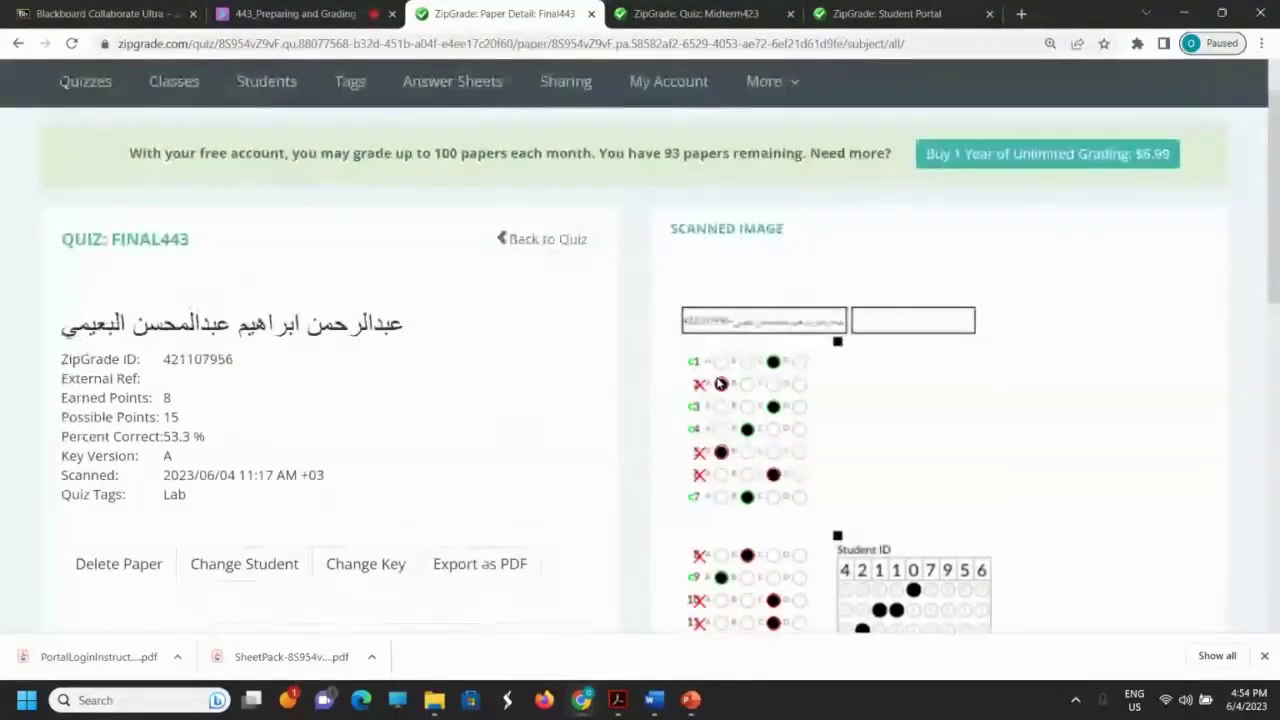
scroll(744, 418, down, 5)
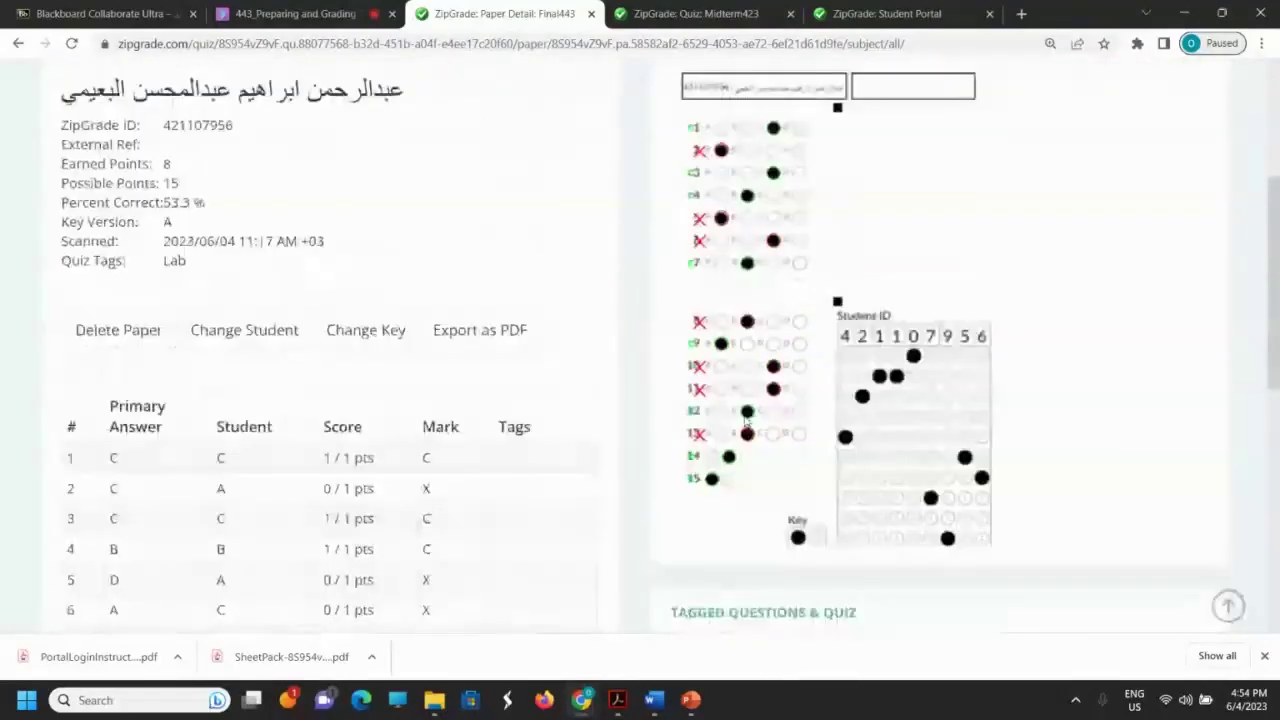
scroll(744, 420, down, 2)
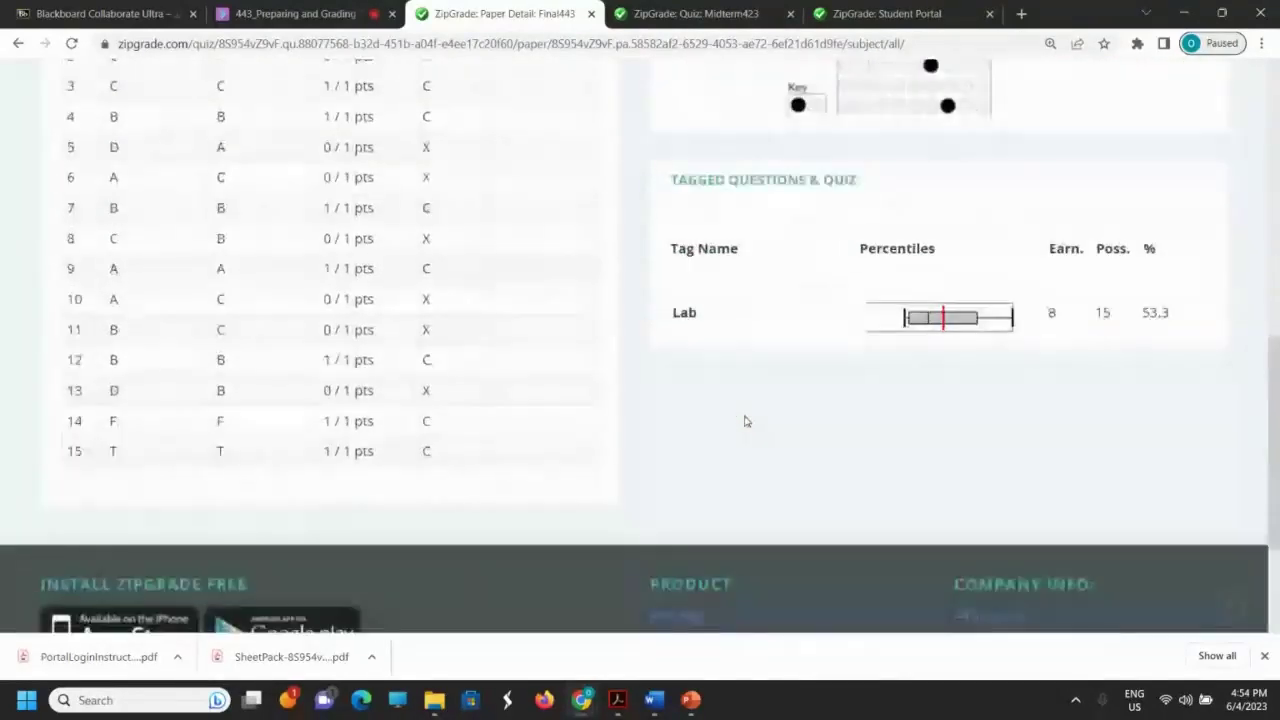
scroll(723, 423, up, 4)
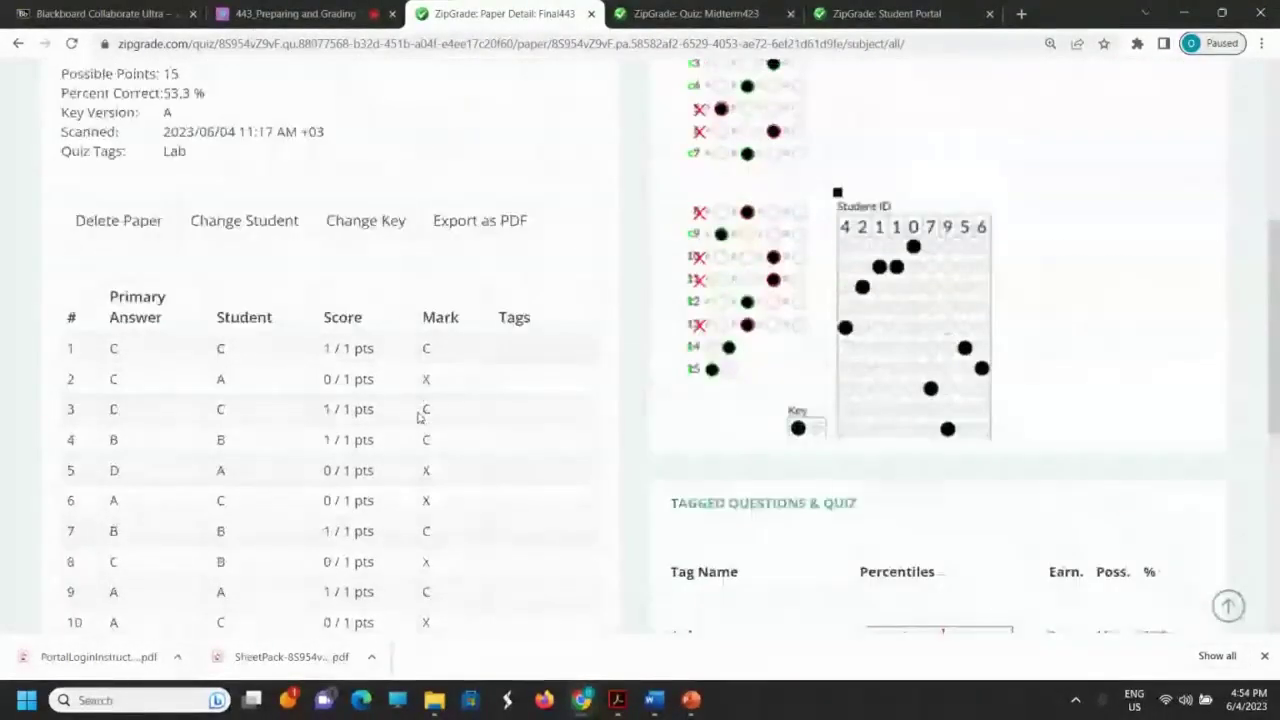
scroll(418, 418, down, 3)
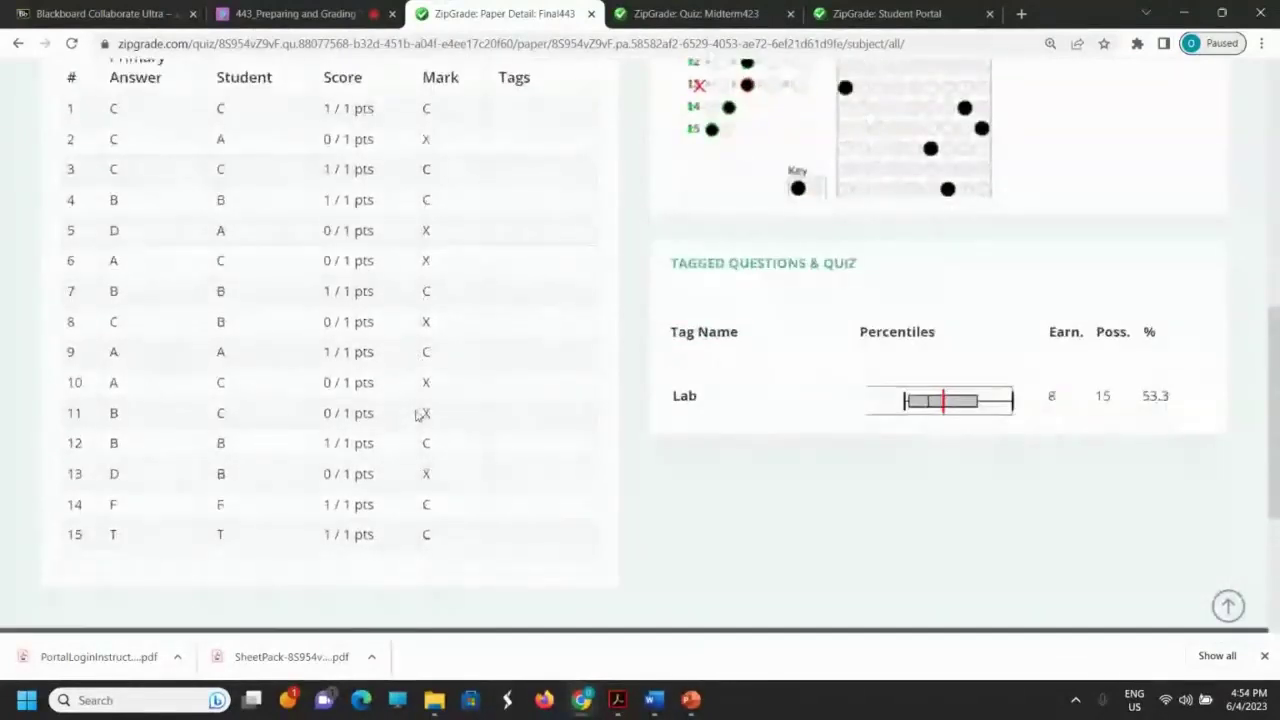
scroll(418, 415, up, 3)
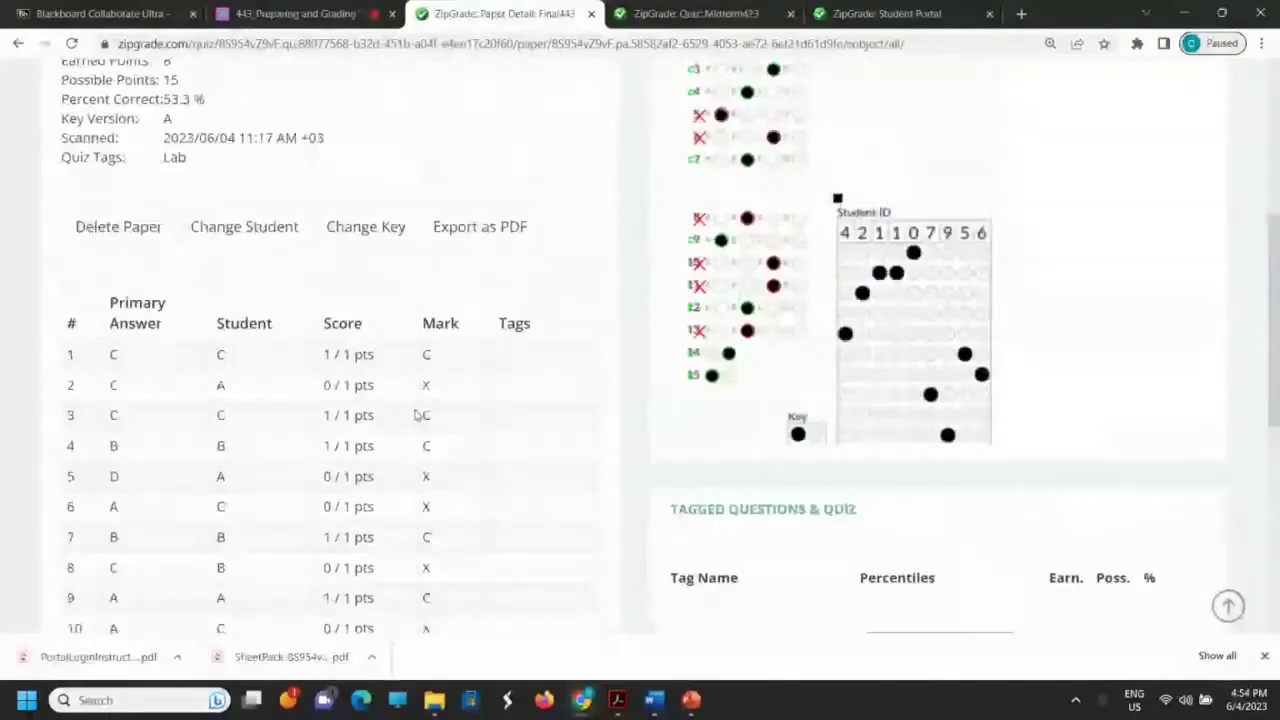
scroll(418, 415, up, 5)
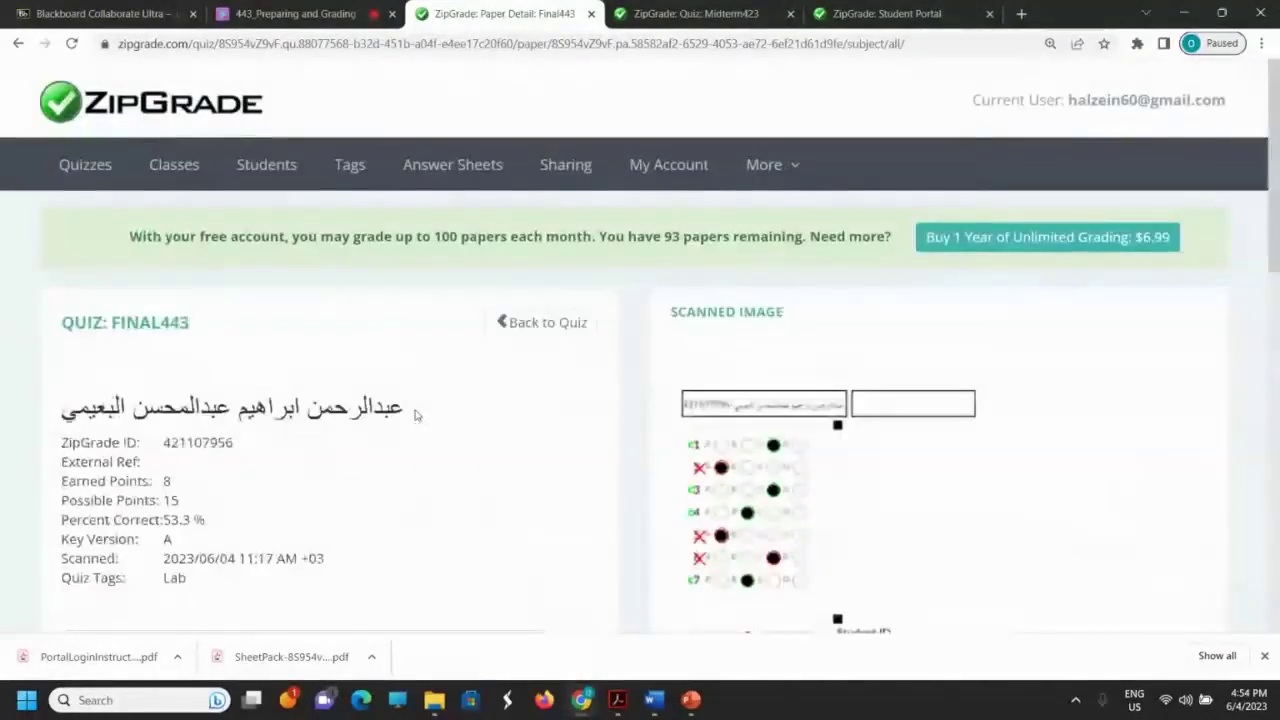
scroll(416, 415, down, 1)
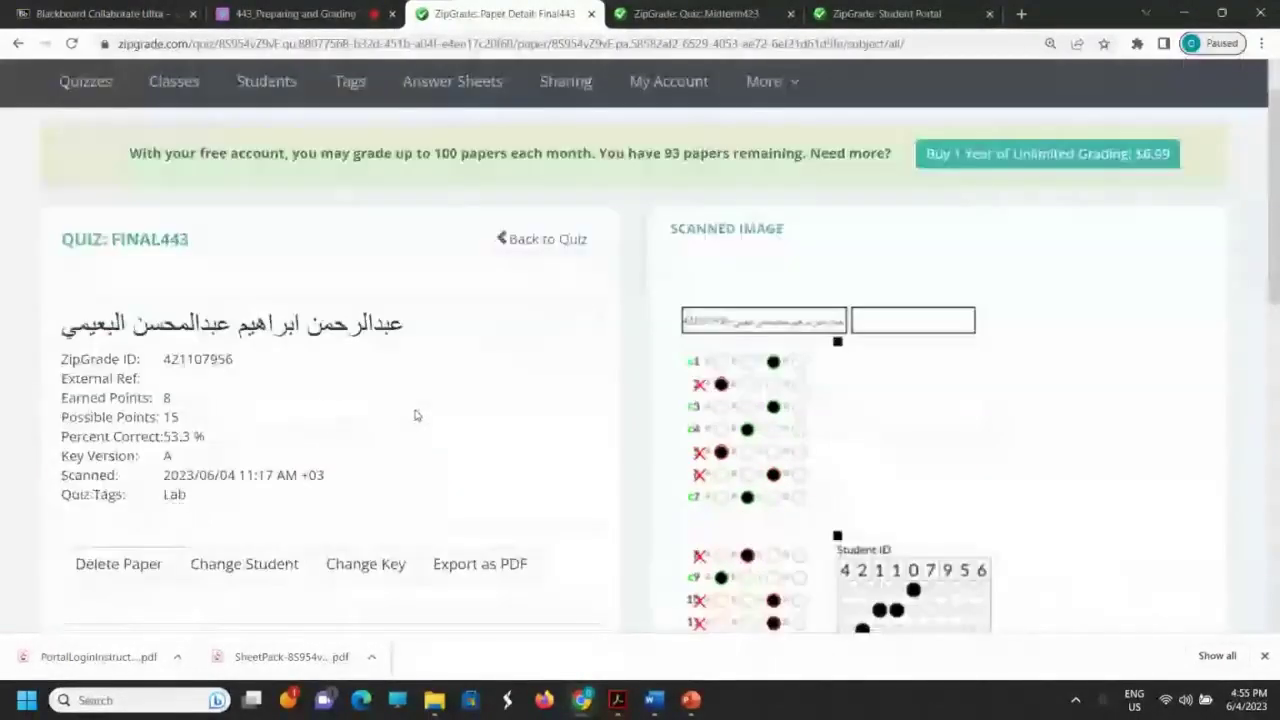
scroll(416, 415, down, 2)
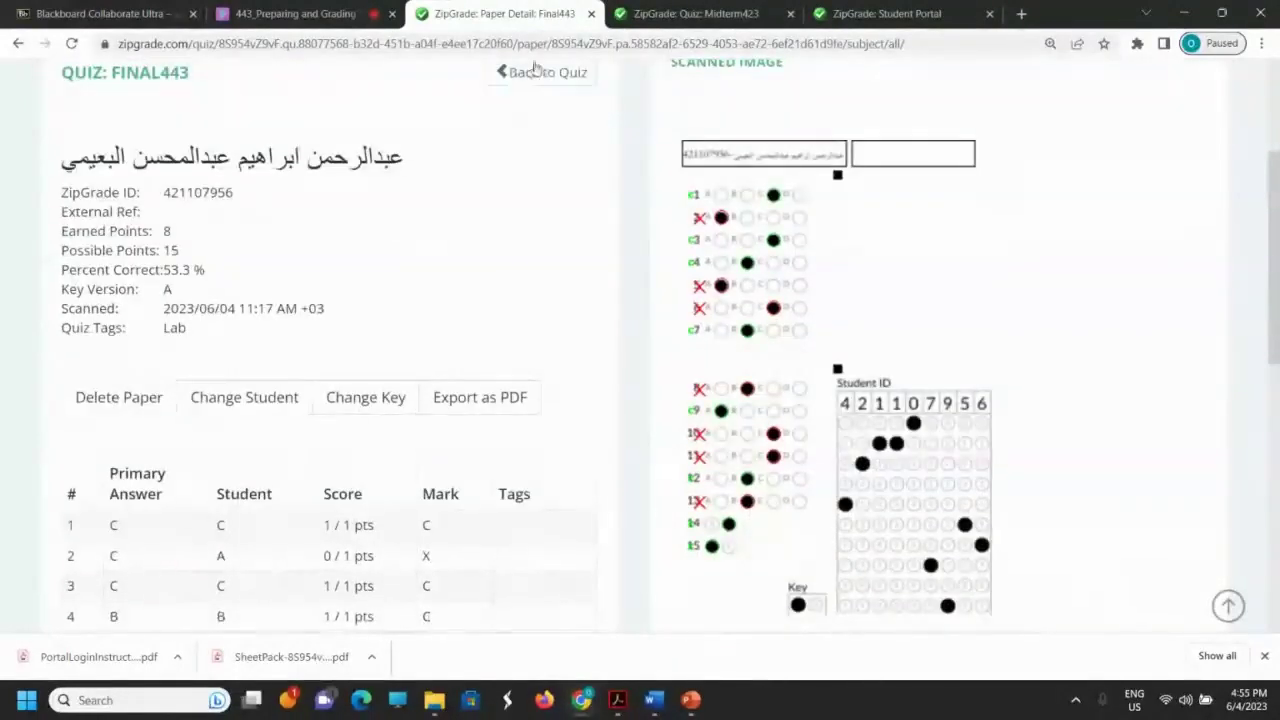
- Go back to the Final443 quiz and review its quiz details, answer key and score distribution
click(531, 75)
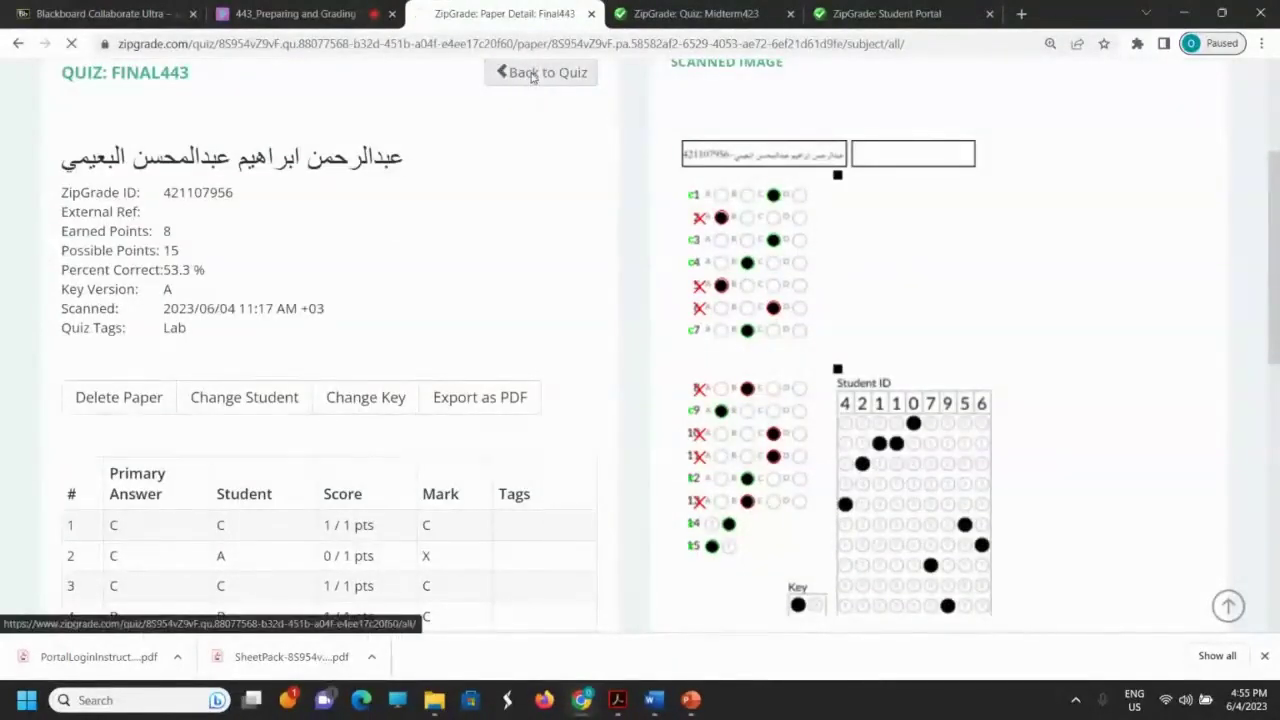
scroll(640, 432, down, 3)
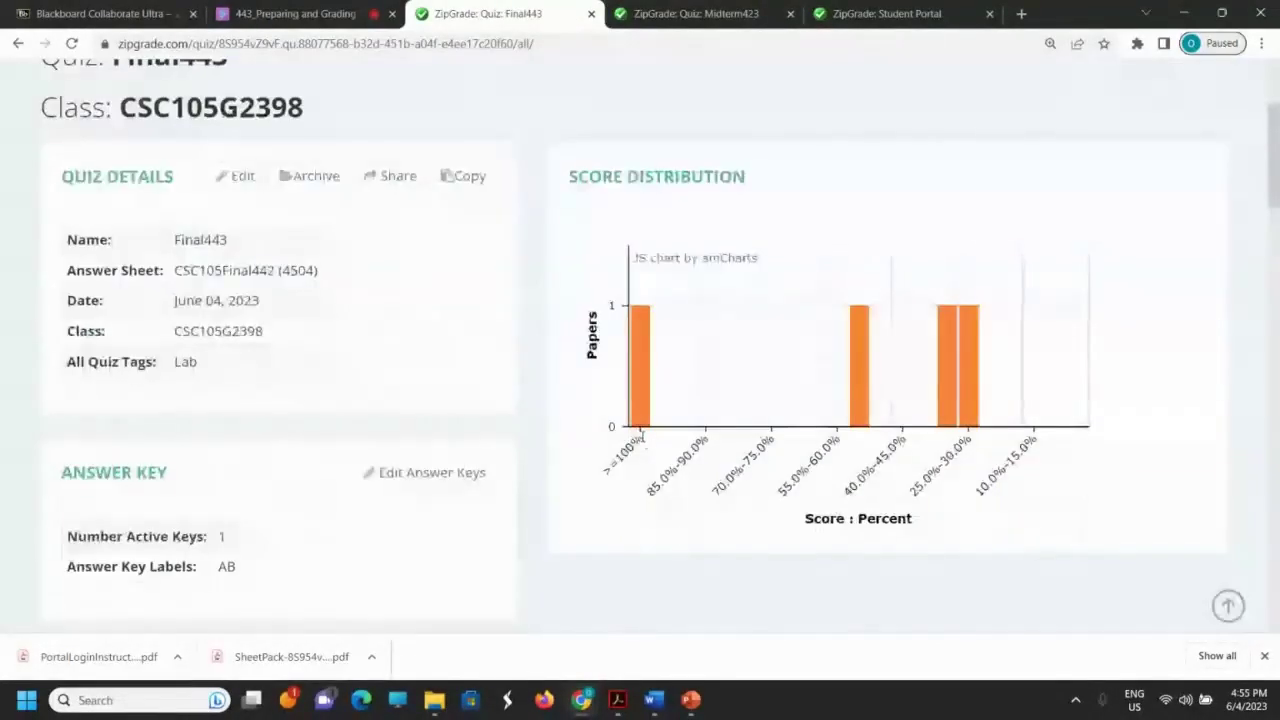
scroll(643, 438, down, 1)
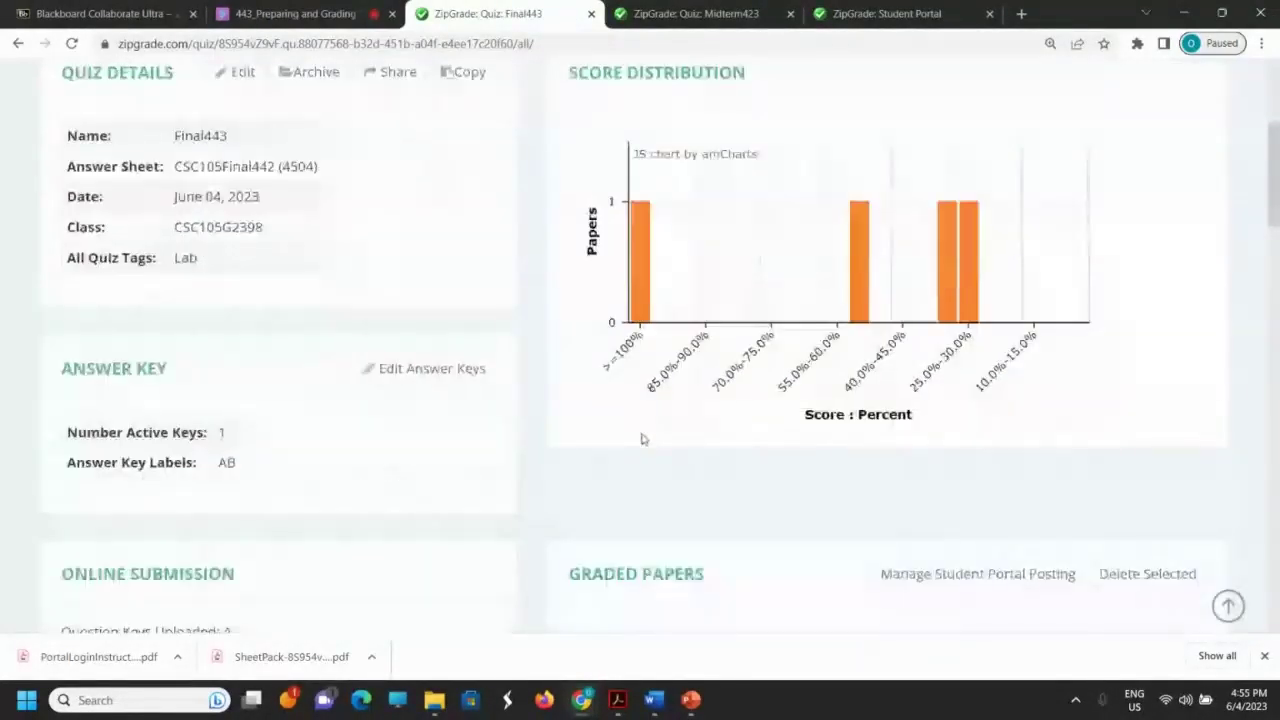
scroll(643, 438, up, 3)
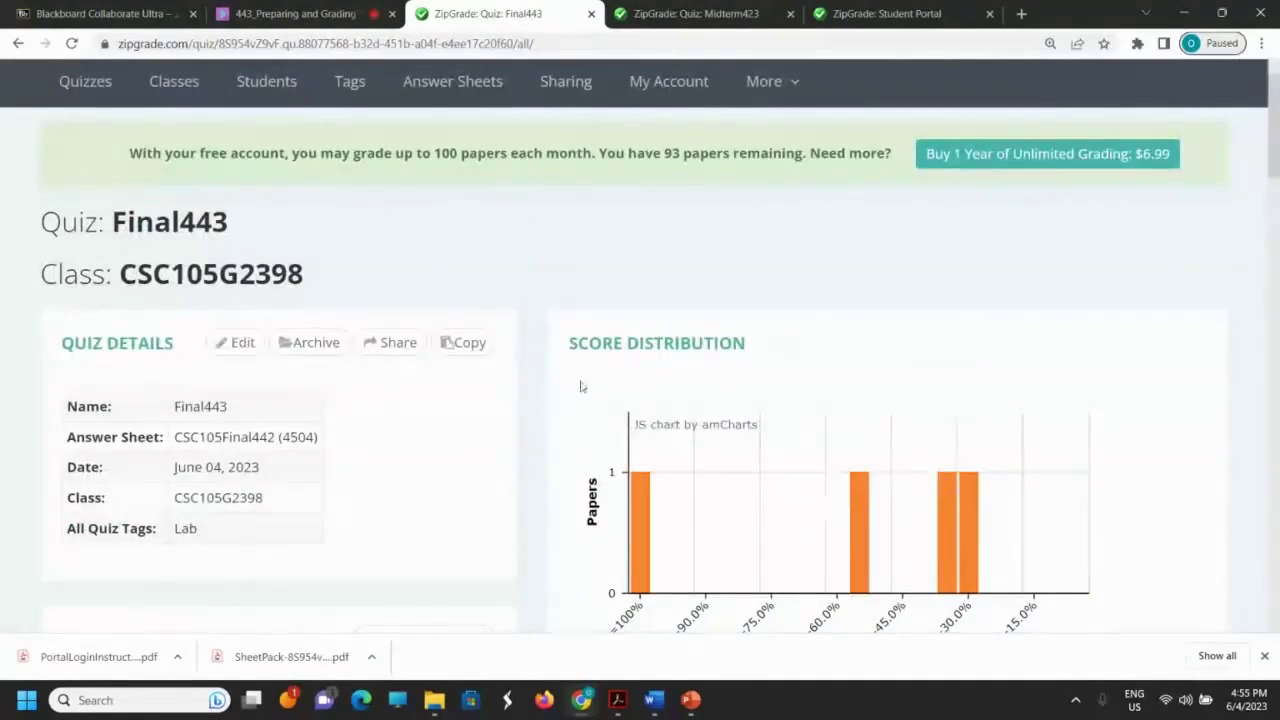
- Return to the All Students list and look through all its entries
click(260, 99)
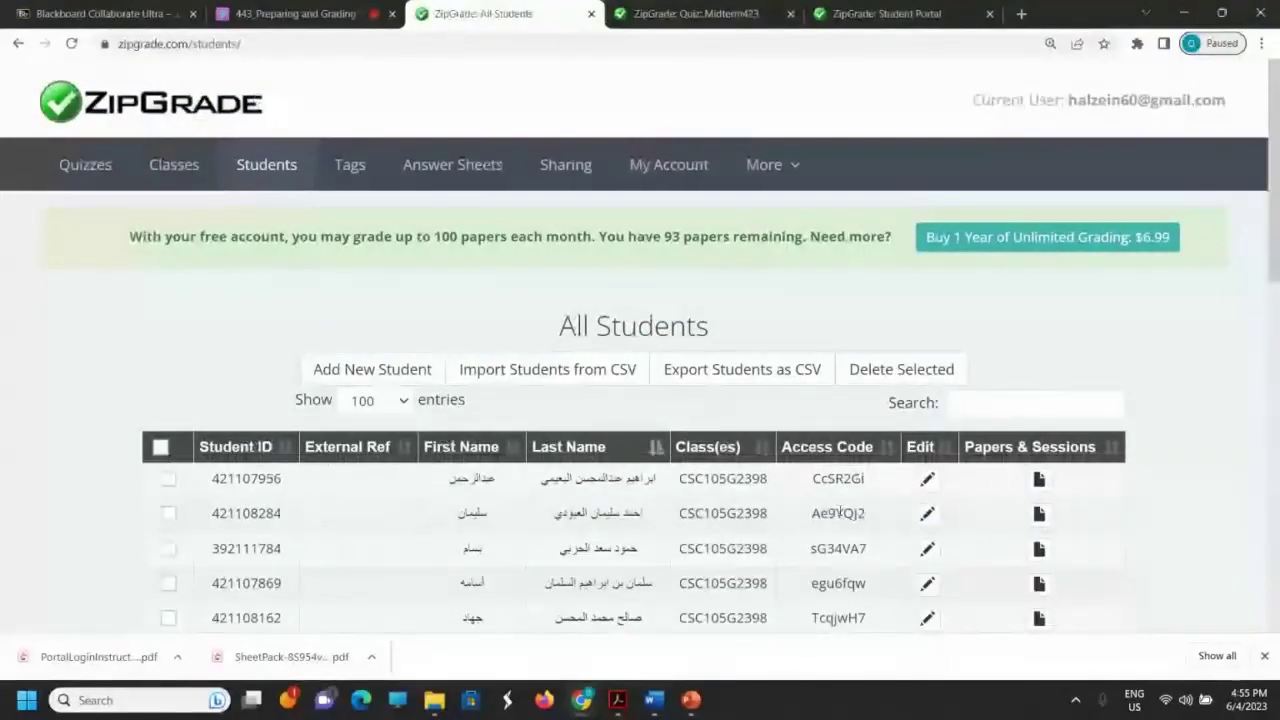
scroll(758, 480, down, 3)
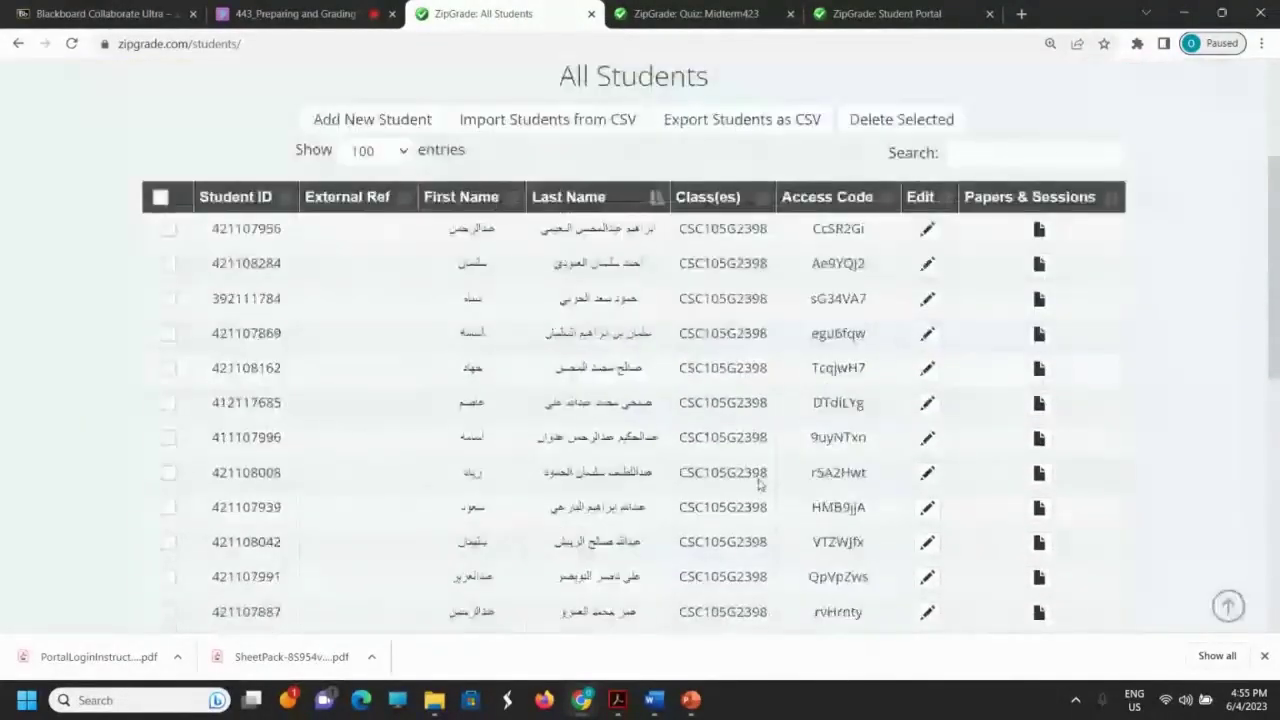
scroll(758, 484, down, 5)
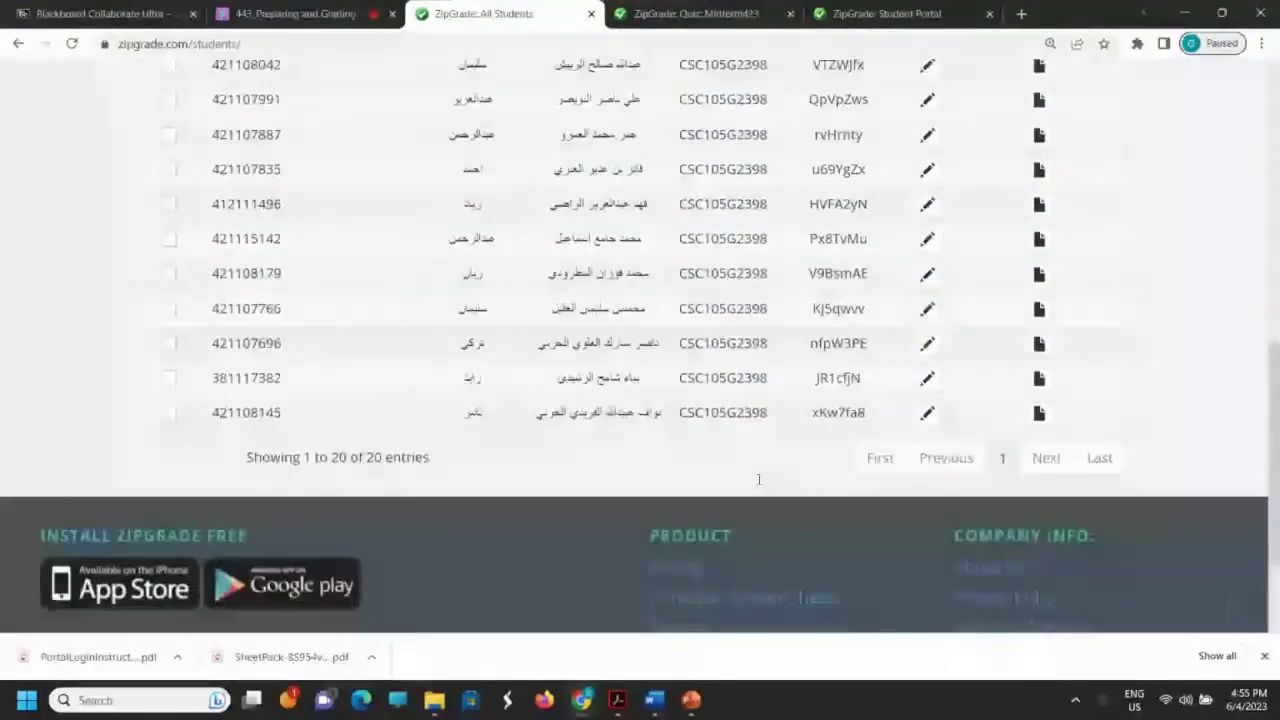
scroll(758, 479, up, 8)
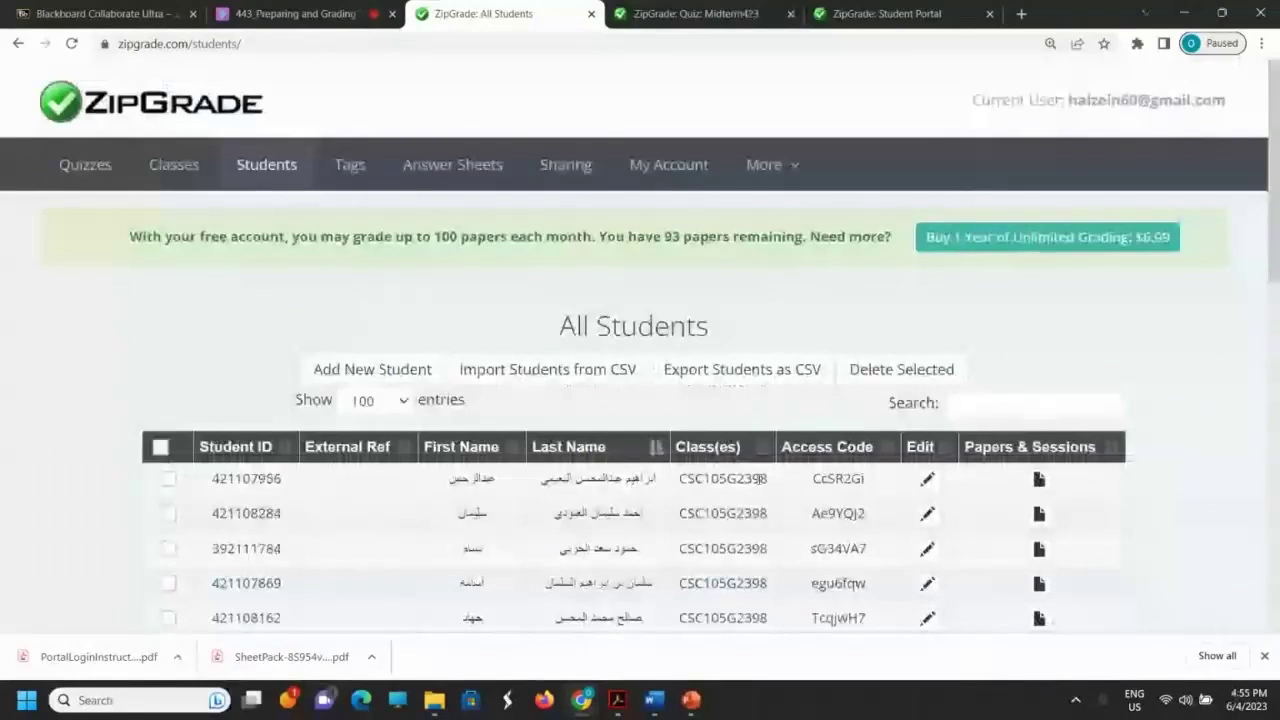
- Check the student portal login page and the training session's chat, and bring up the Midterm423 remote testing options
click(853, 14)
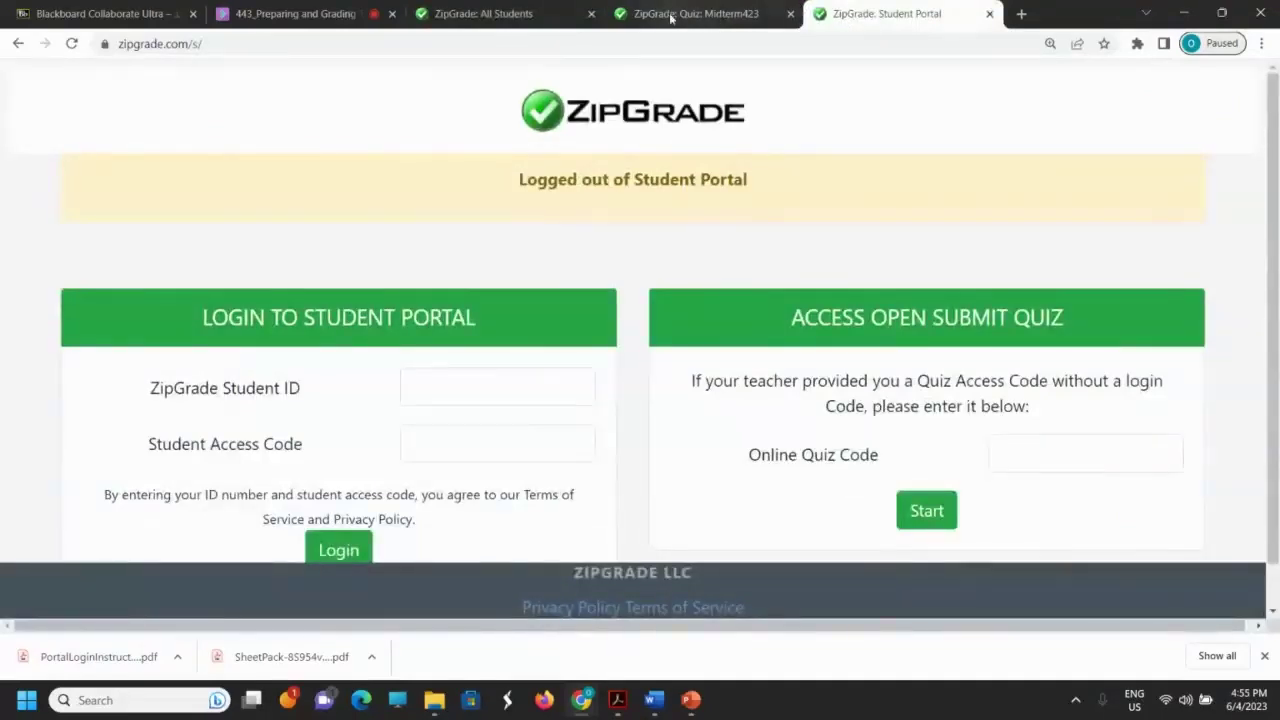
click(735, 14)
click(485, 14)
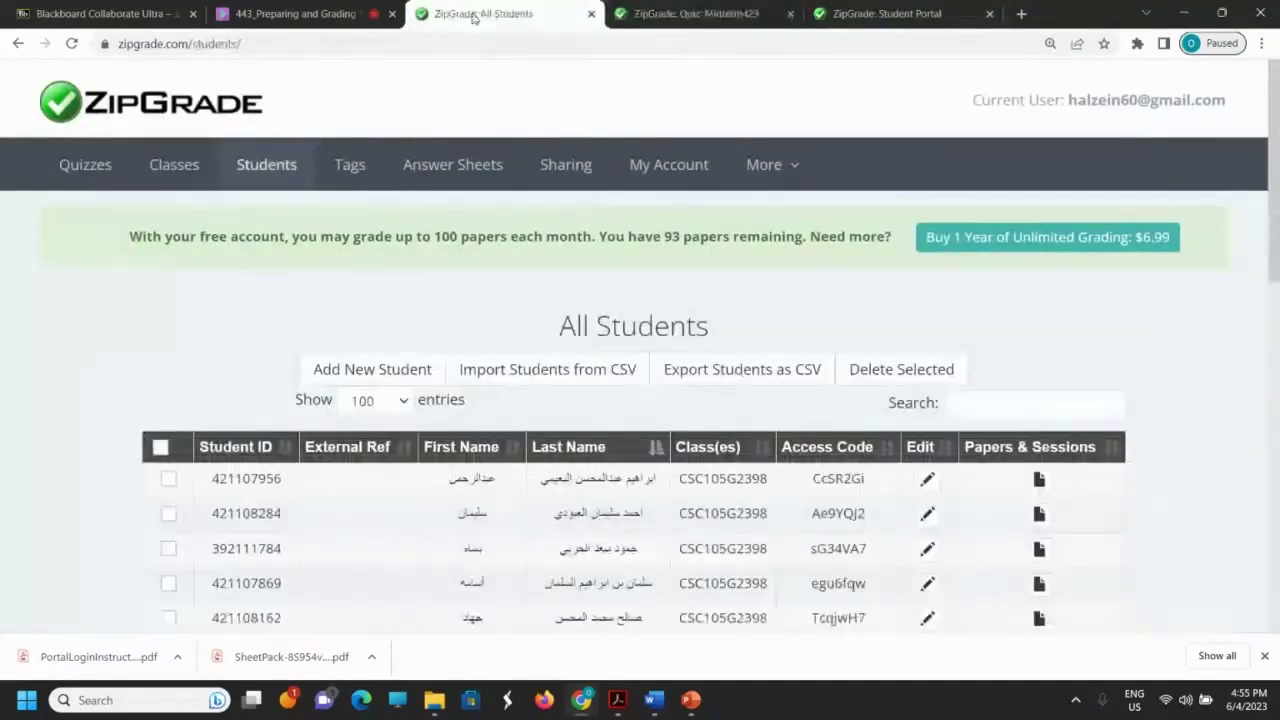
click(310, 14)
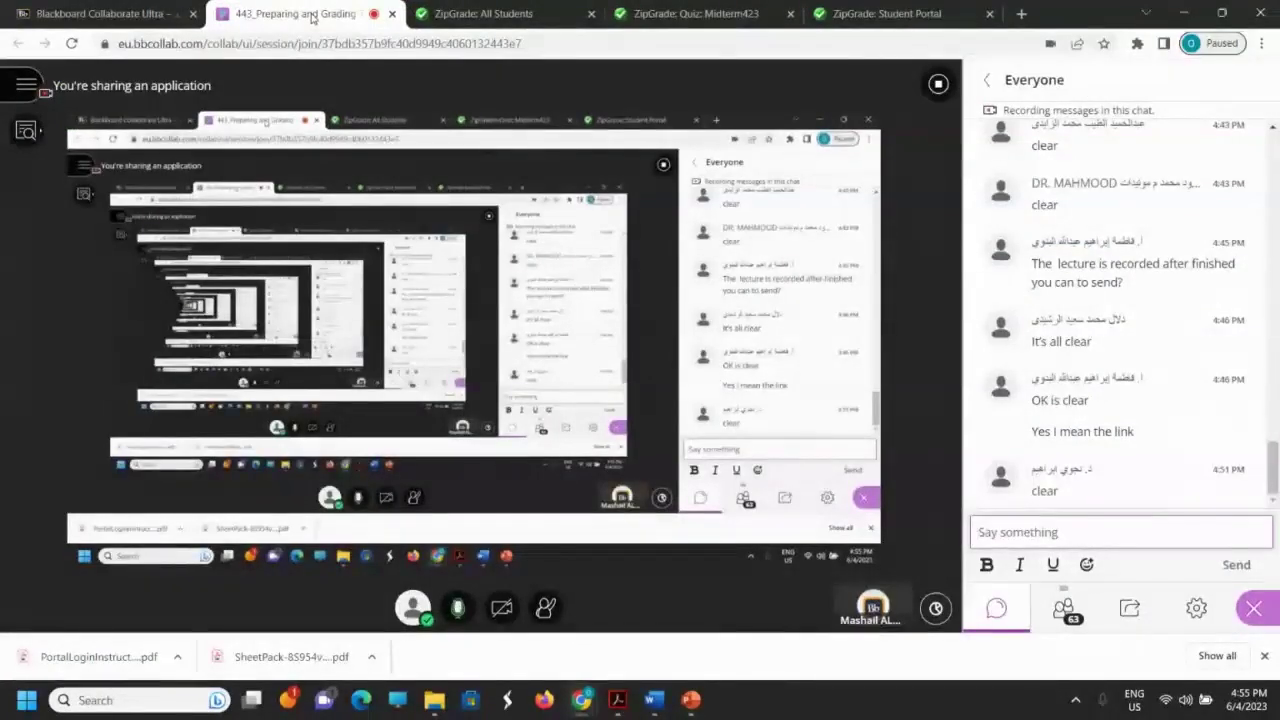
click(483, 16)
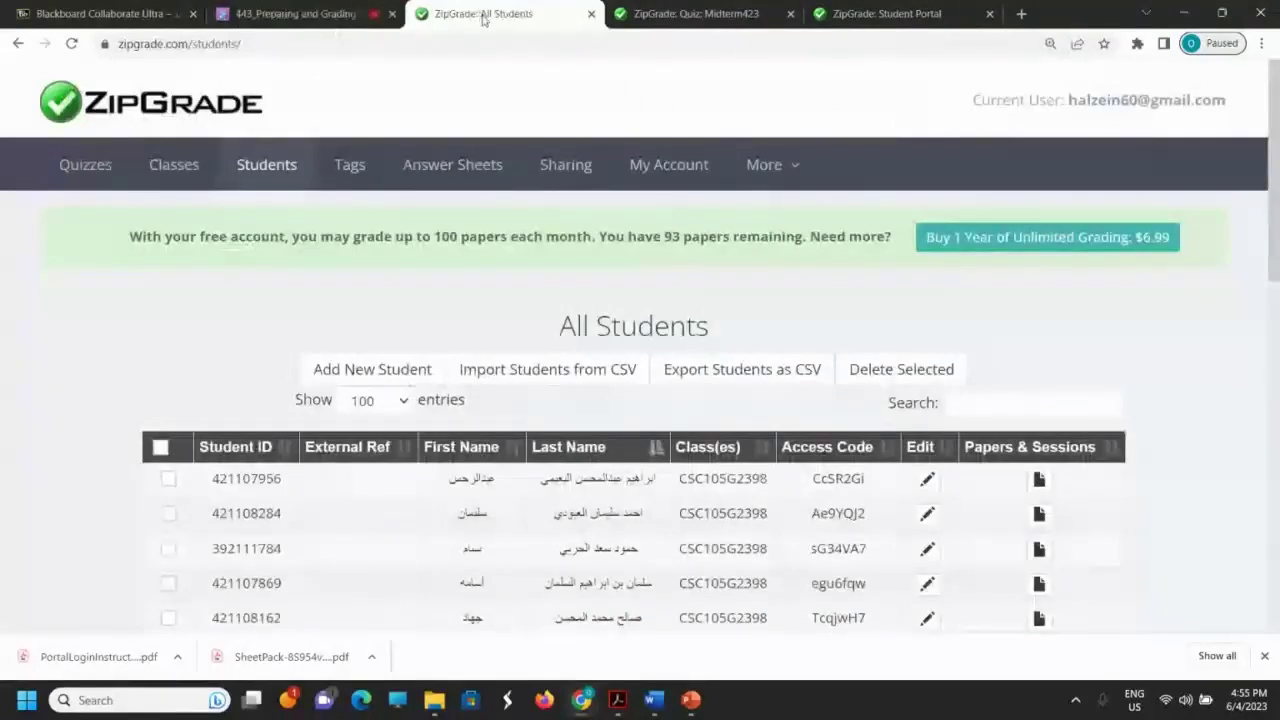
click(676, 18)
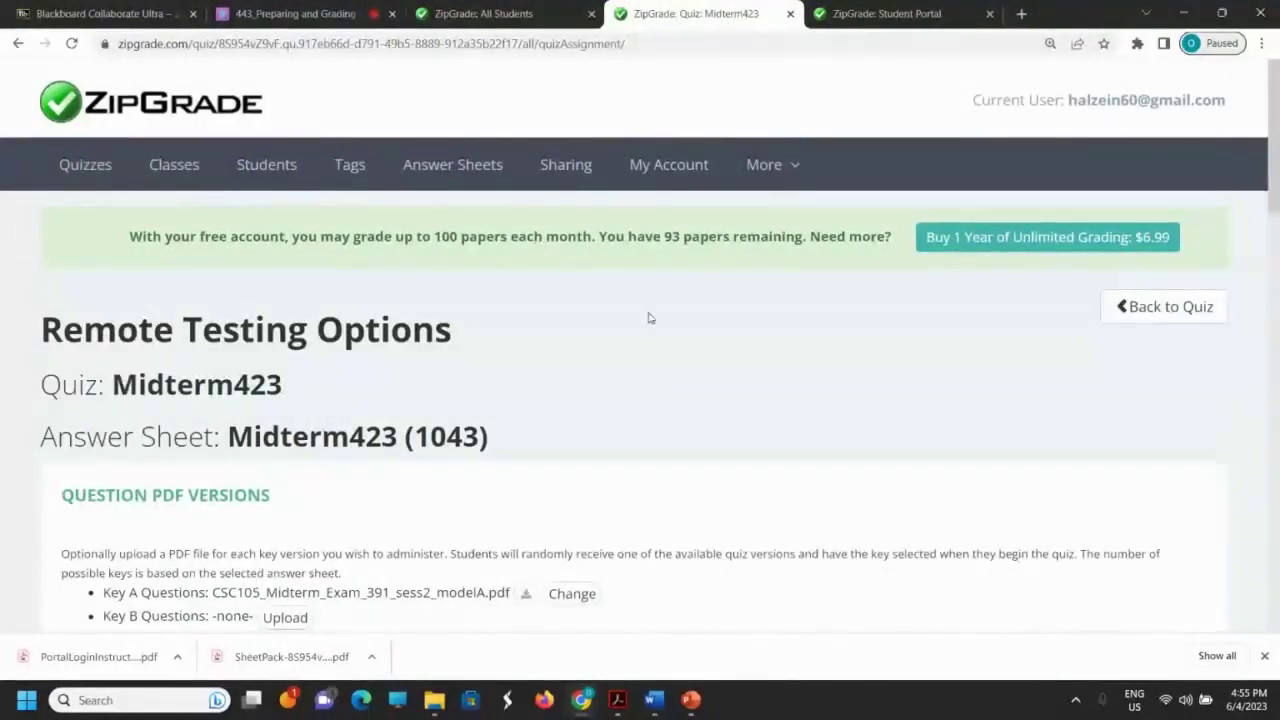
- Switch to the zipgrade presentation in PowerPoint, go back to the Aagenda slide and point out the Create offline Exam item
mouse_move(693, 706)
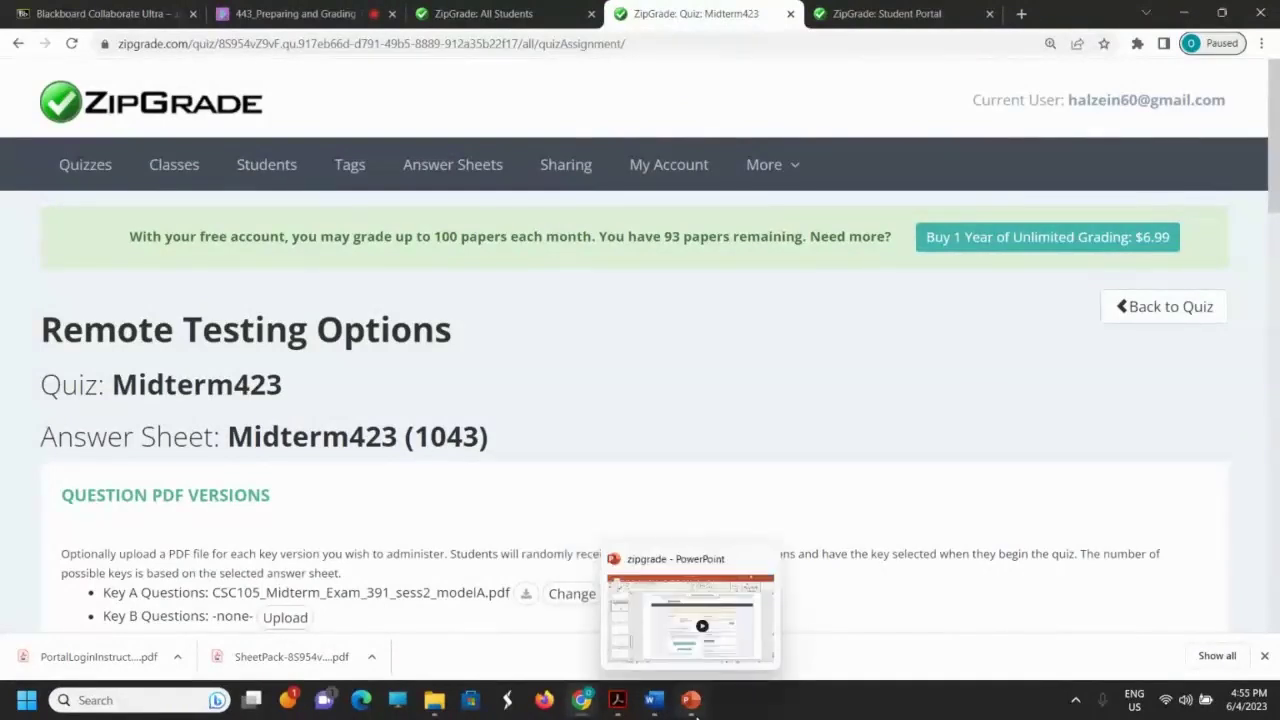
click(693, 703)
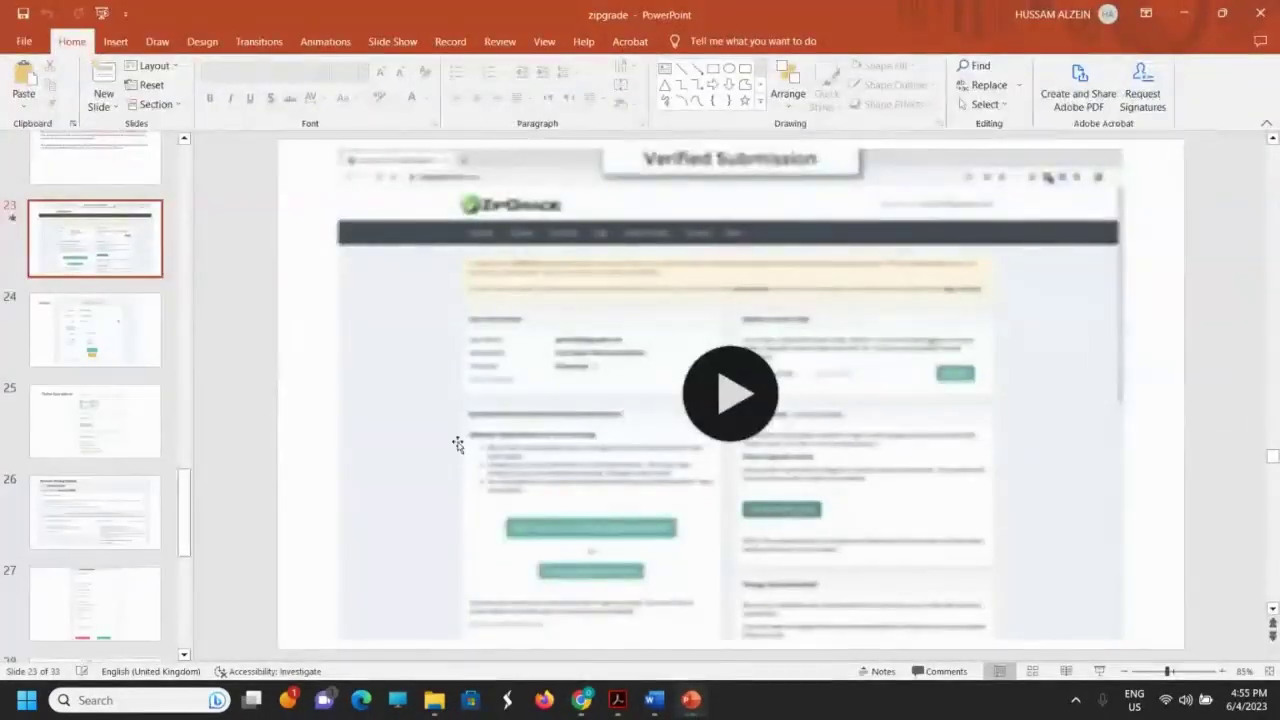
scroll(457, 444, up, 5)
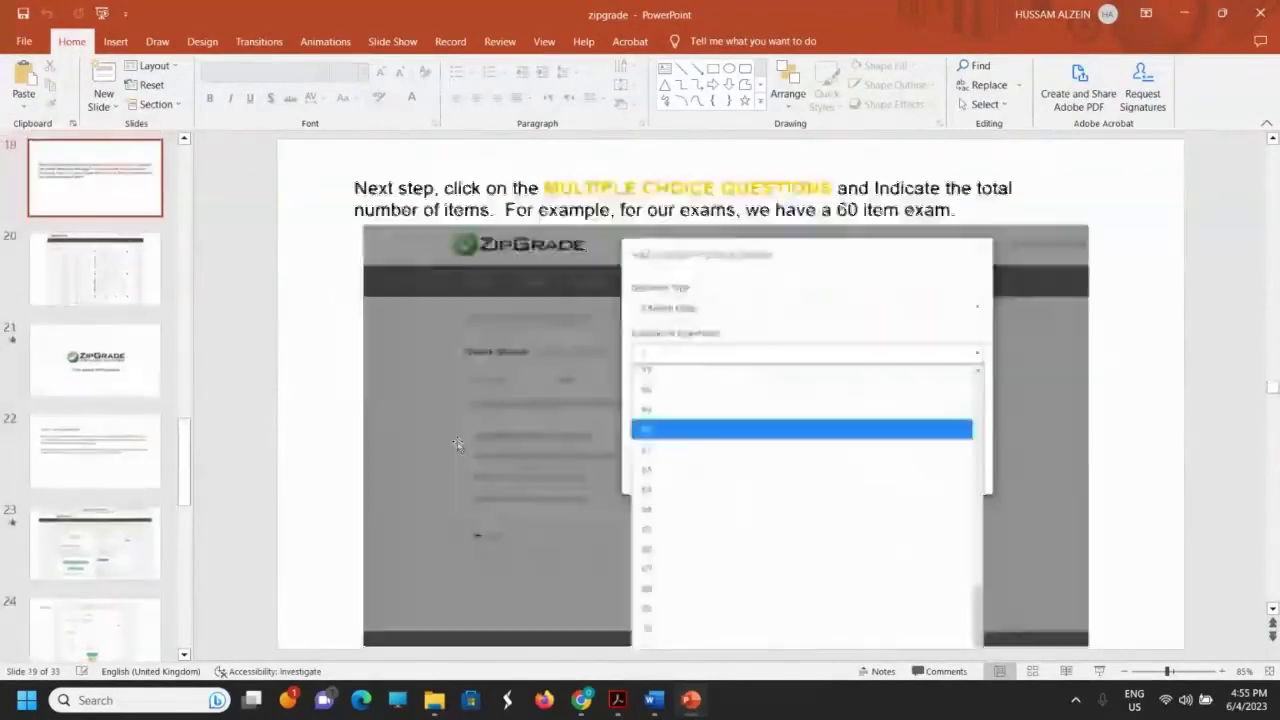
scroll(457, 444, up, 6)
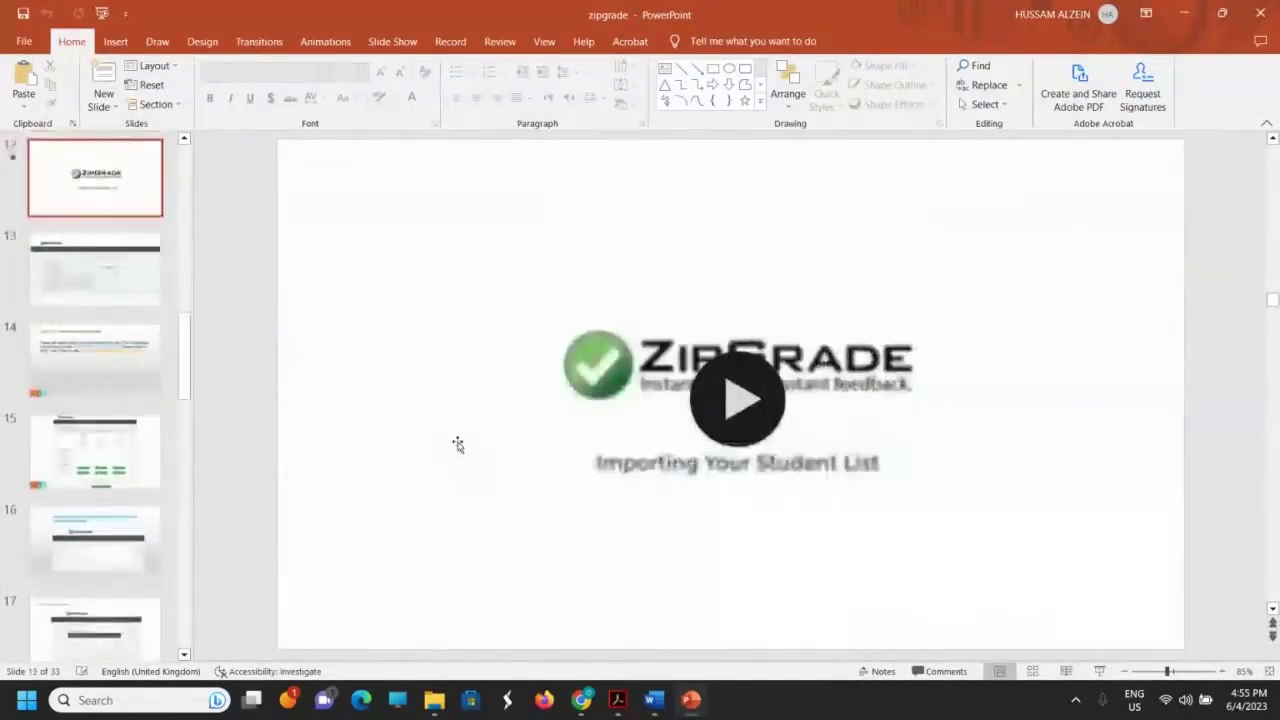
scroll(457, 444, up, 3)
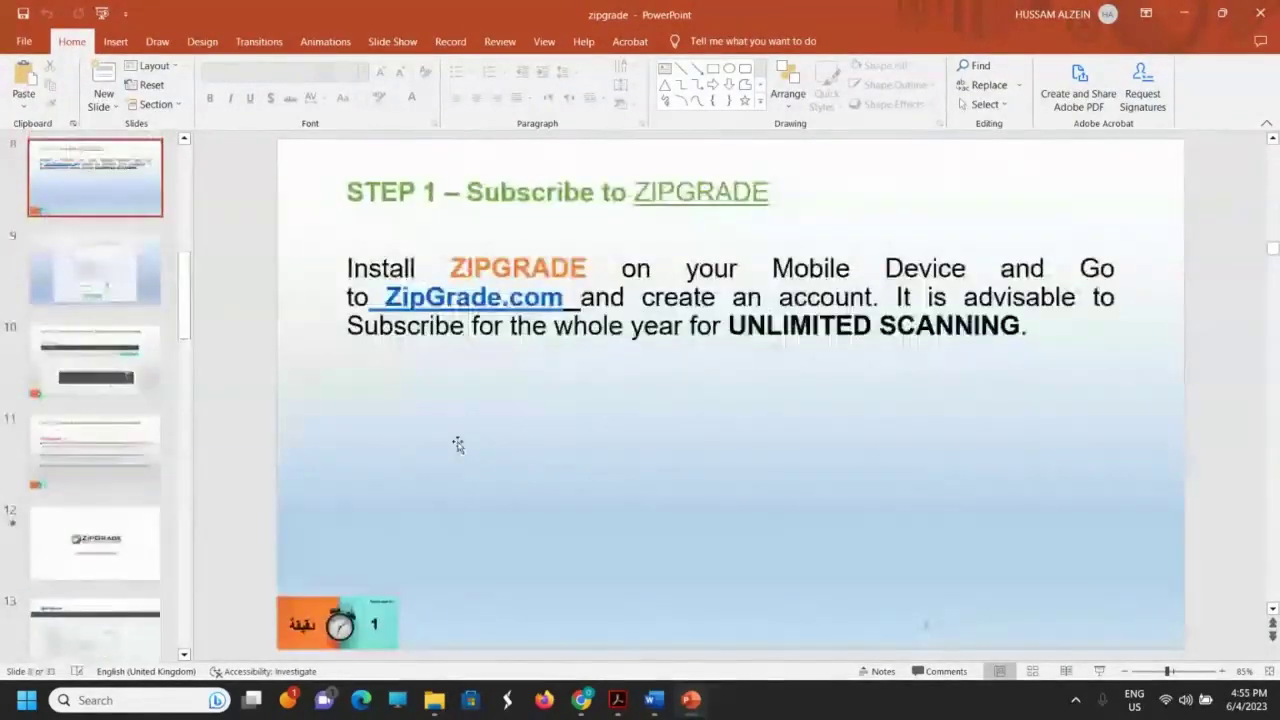
scroll(458, 442, up, 7)
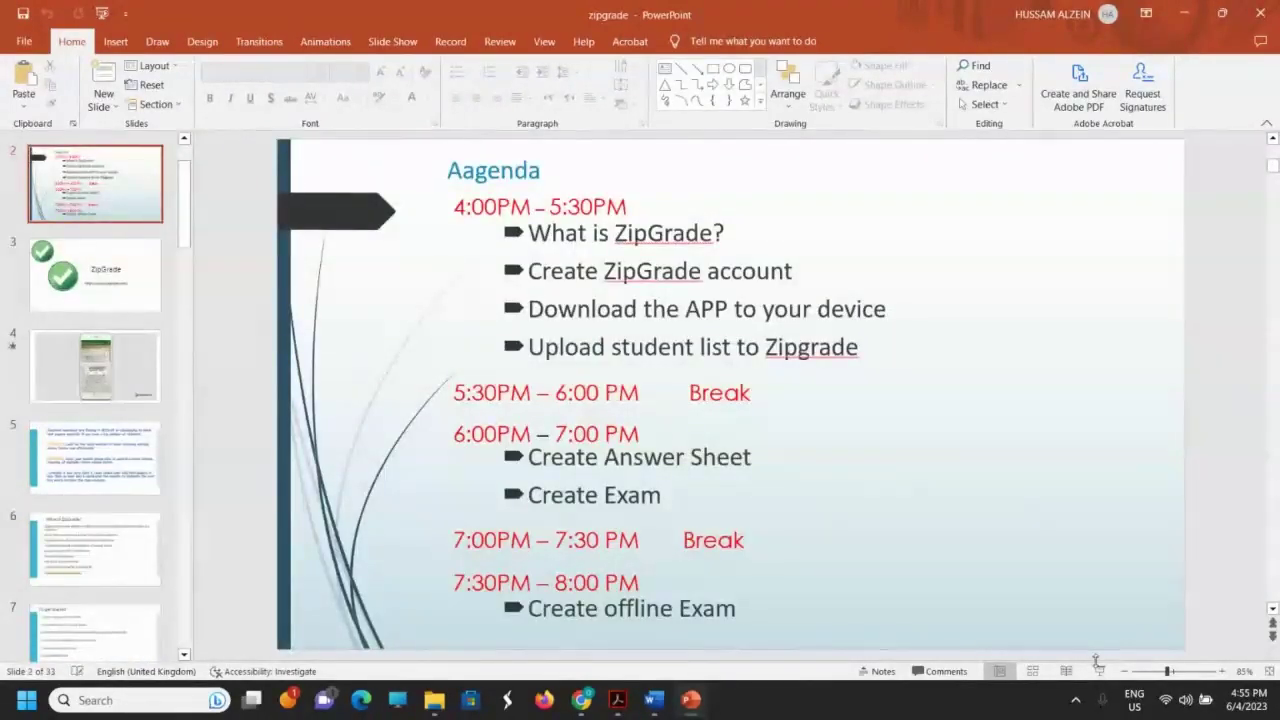
click(529, 609)
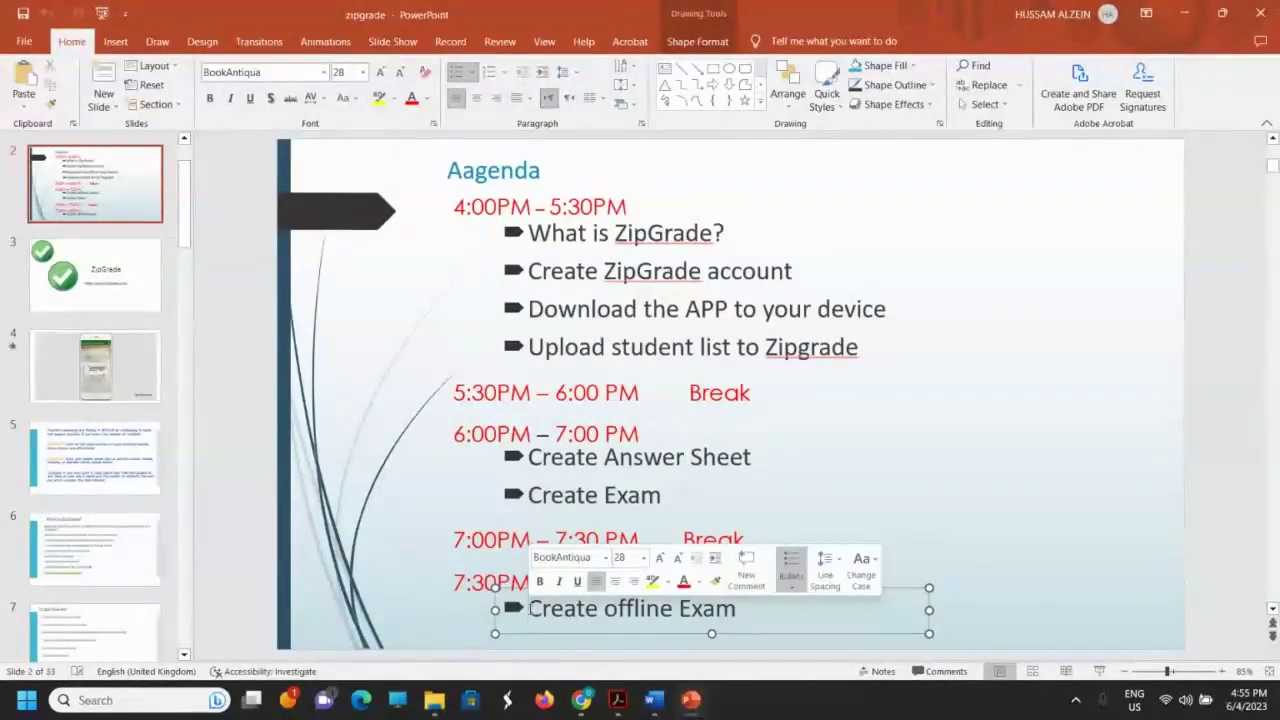
- Highlight the word Create in the Create offline Exam item of the agenda slide
click(600, 540)
click(528, 609)
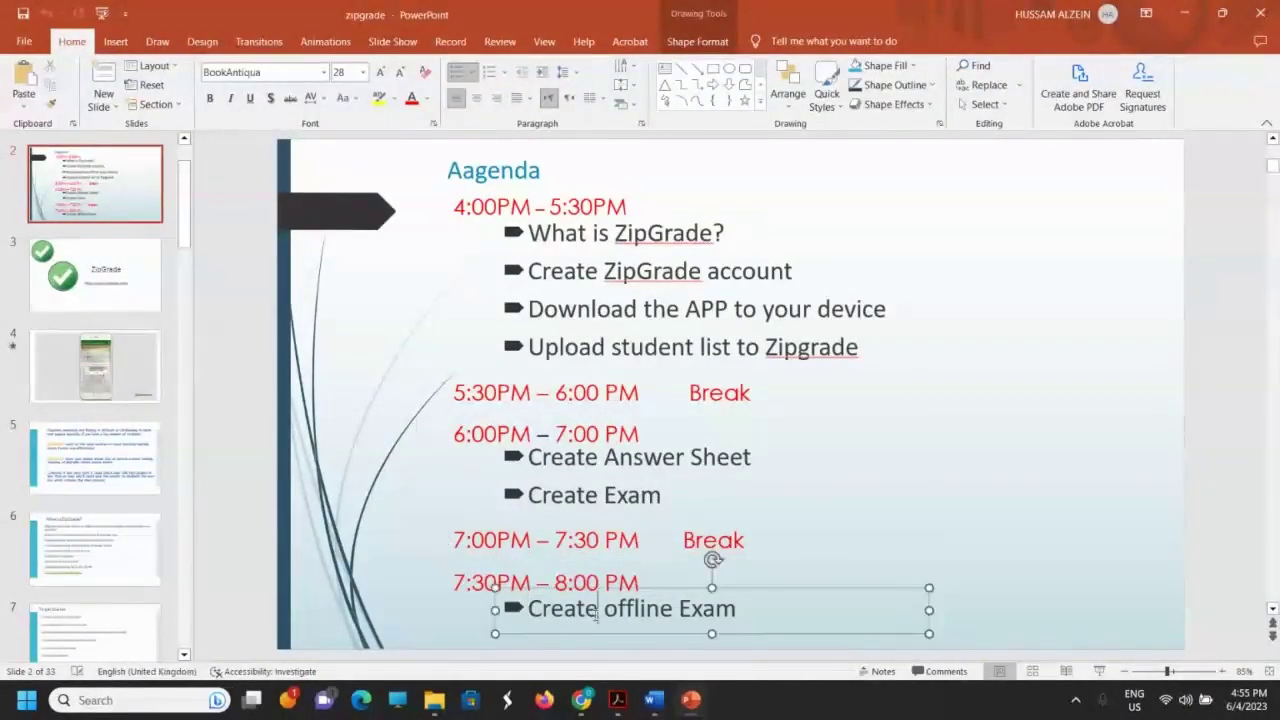
drag(528, 609, 595, 620)
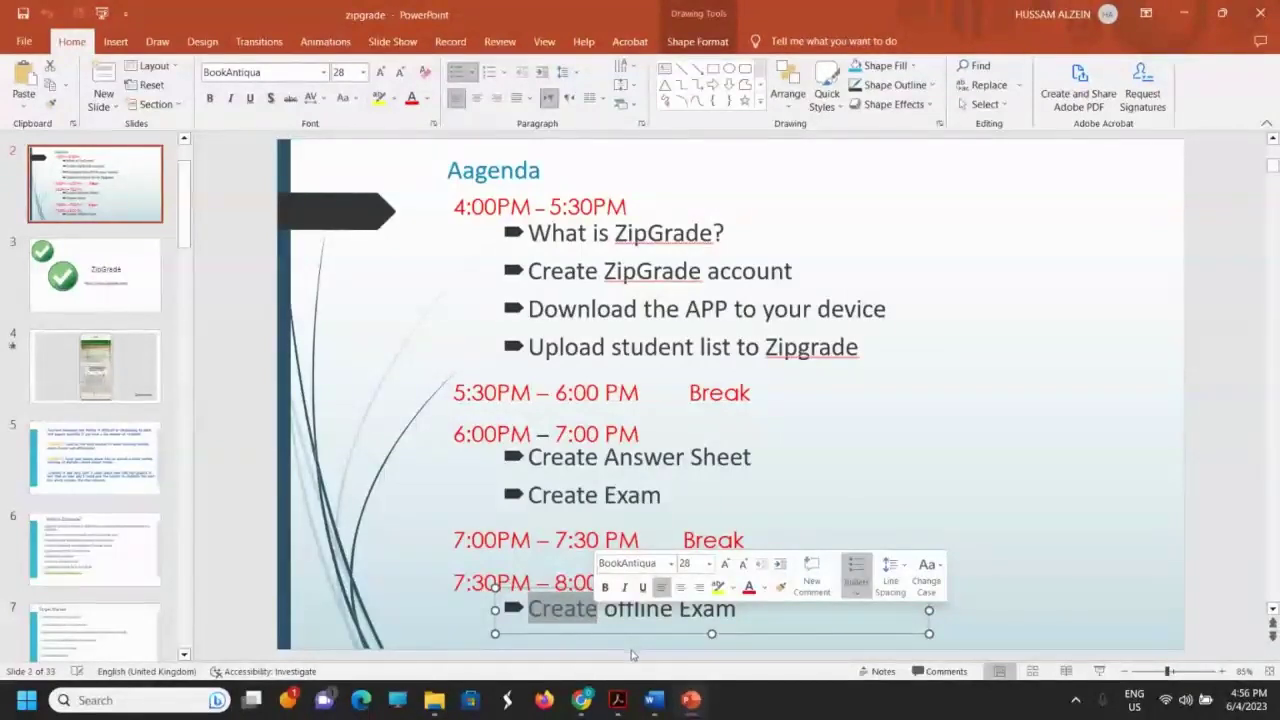
- Switch to Chrome, bring up the All Students list, and read the participants' messages in the training session's Everyone chat
mouse_move(581, 700)
click(530, 629)
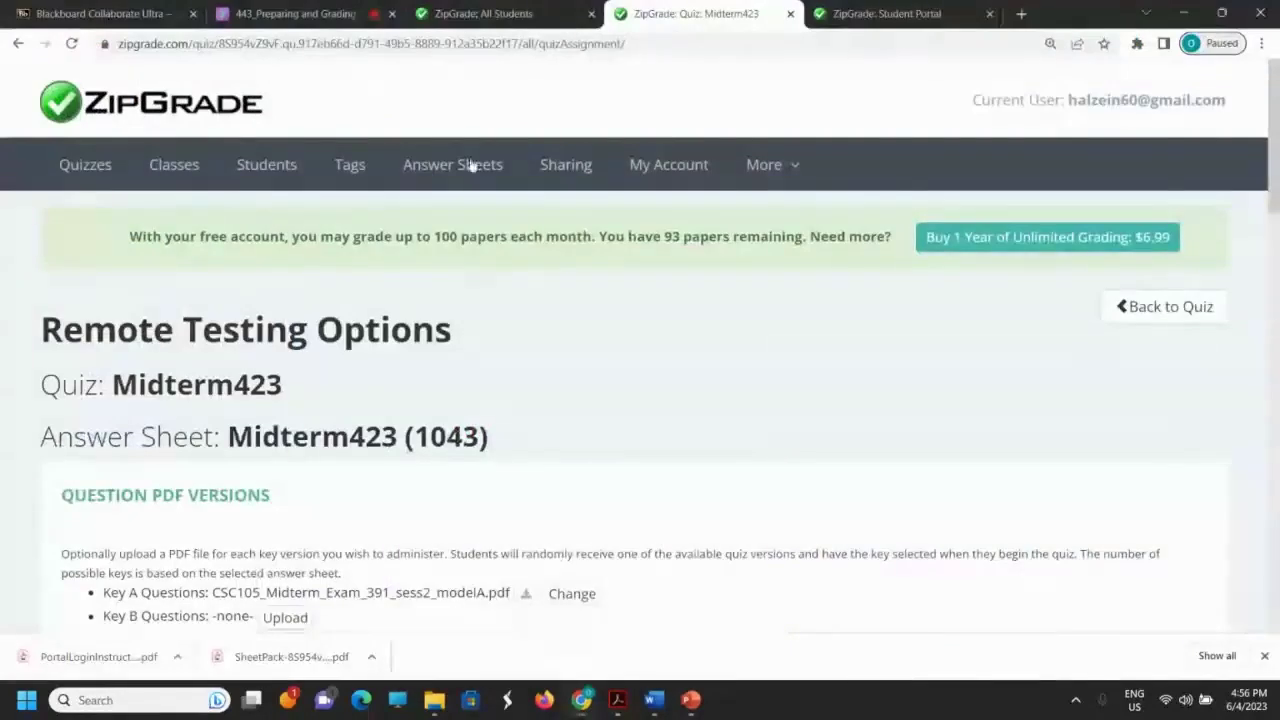
click(470, 13)
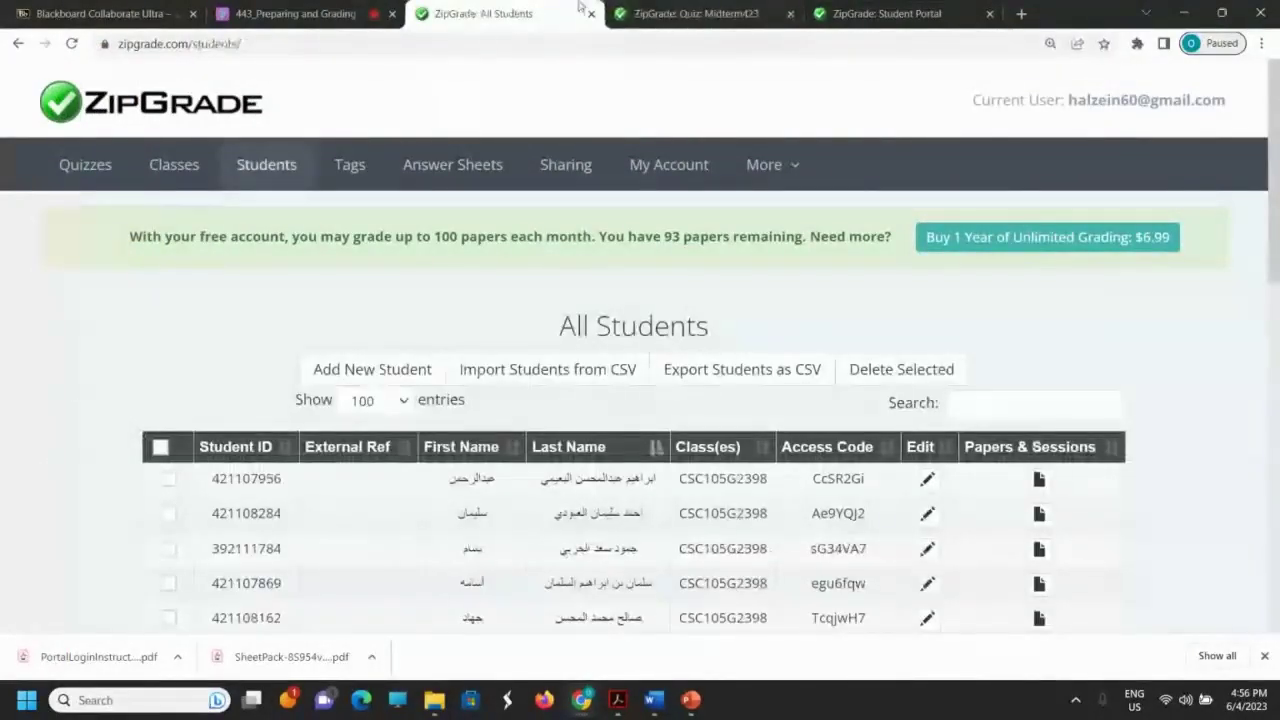
click(293, 14)
click(1020, 540)
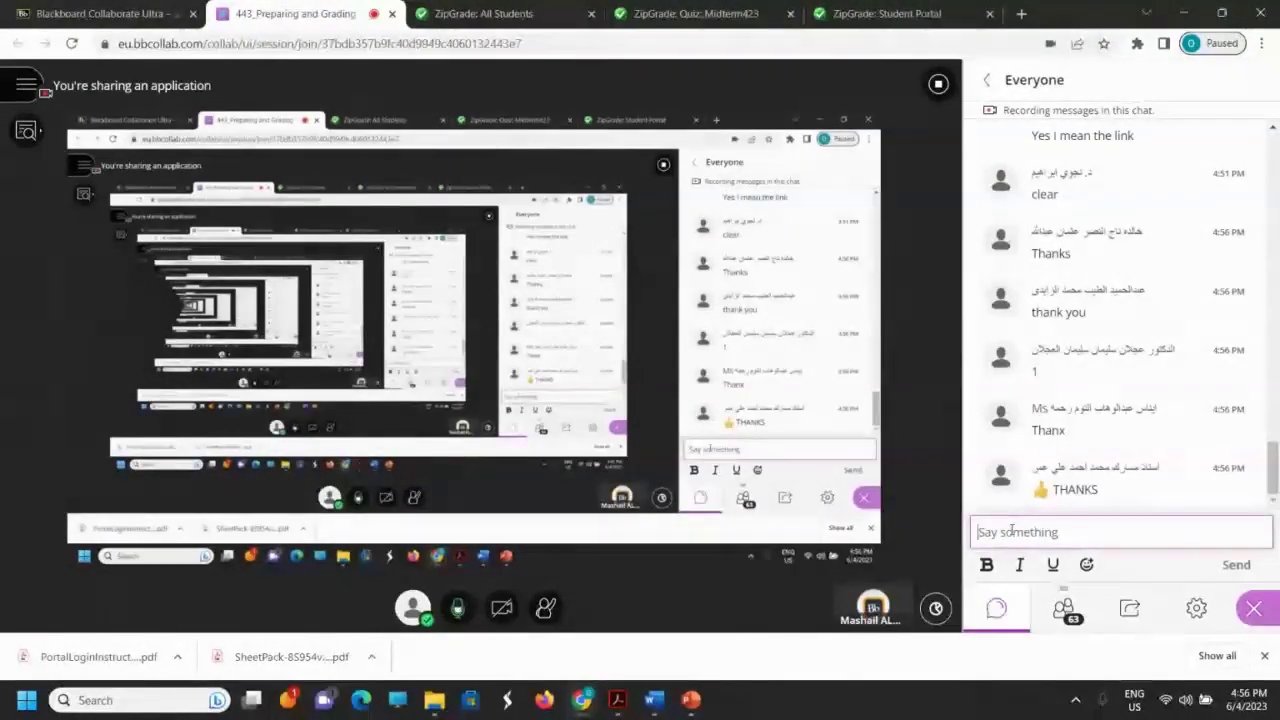
click(1012, 531)
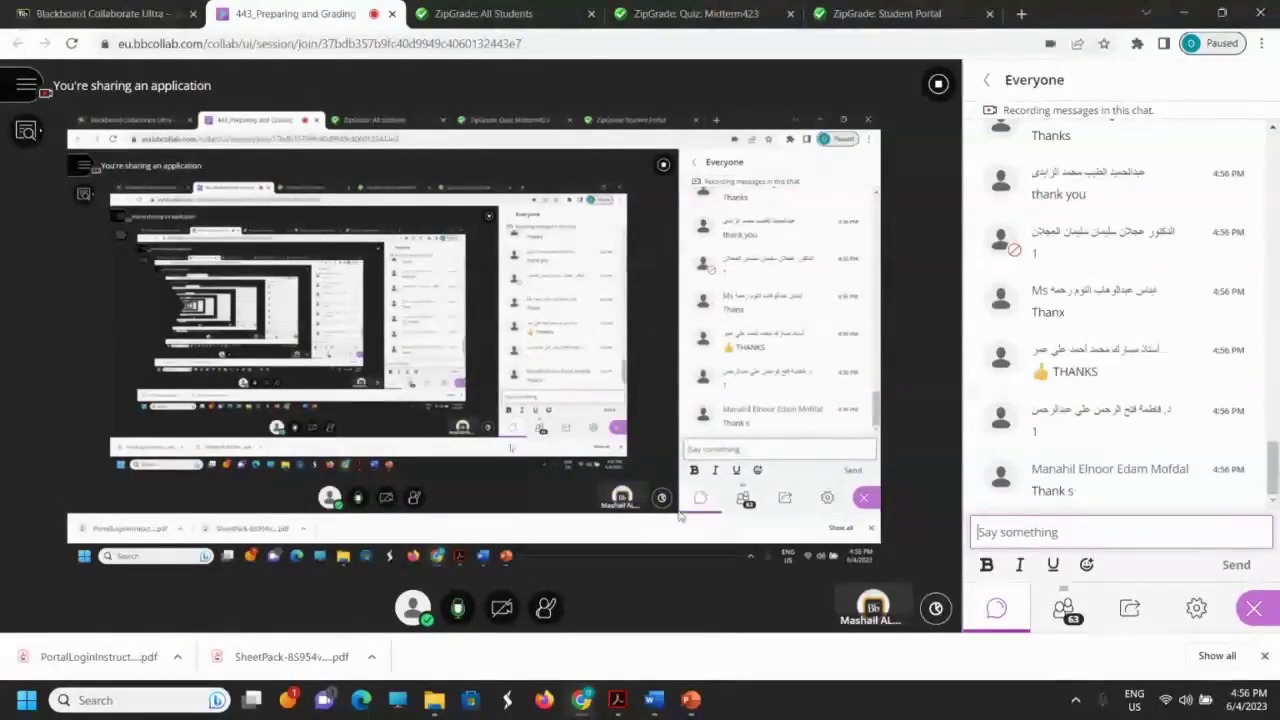
- Alternate between the All Students list and the Blackboard Collaborate session to check the chat for new participant replies
click(487, 16)
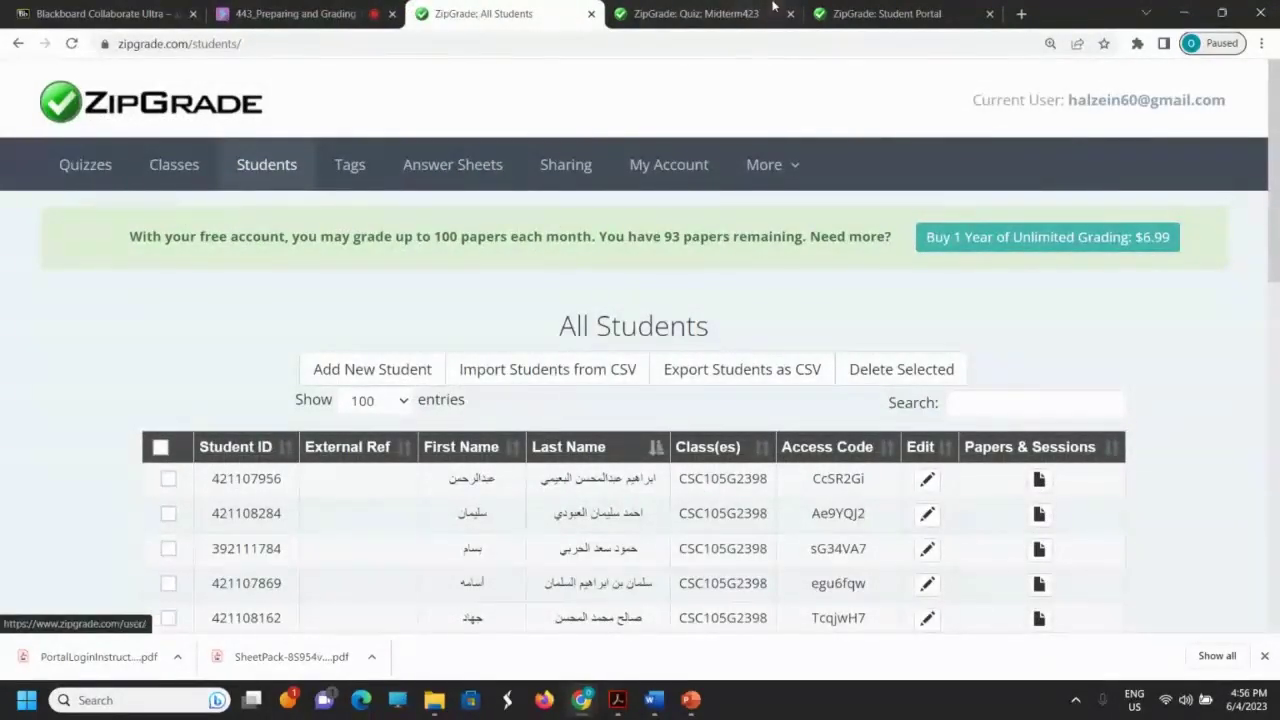
click(290, 14)
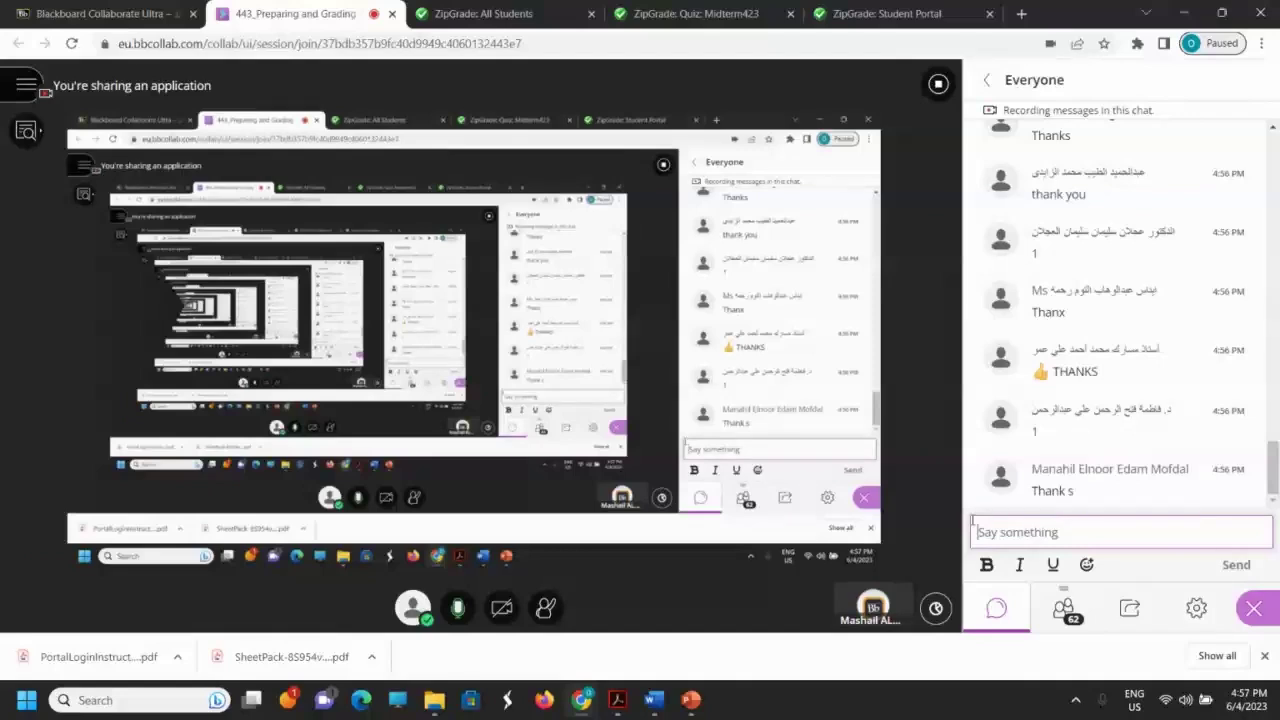
click(465, 14)
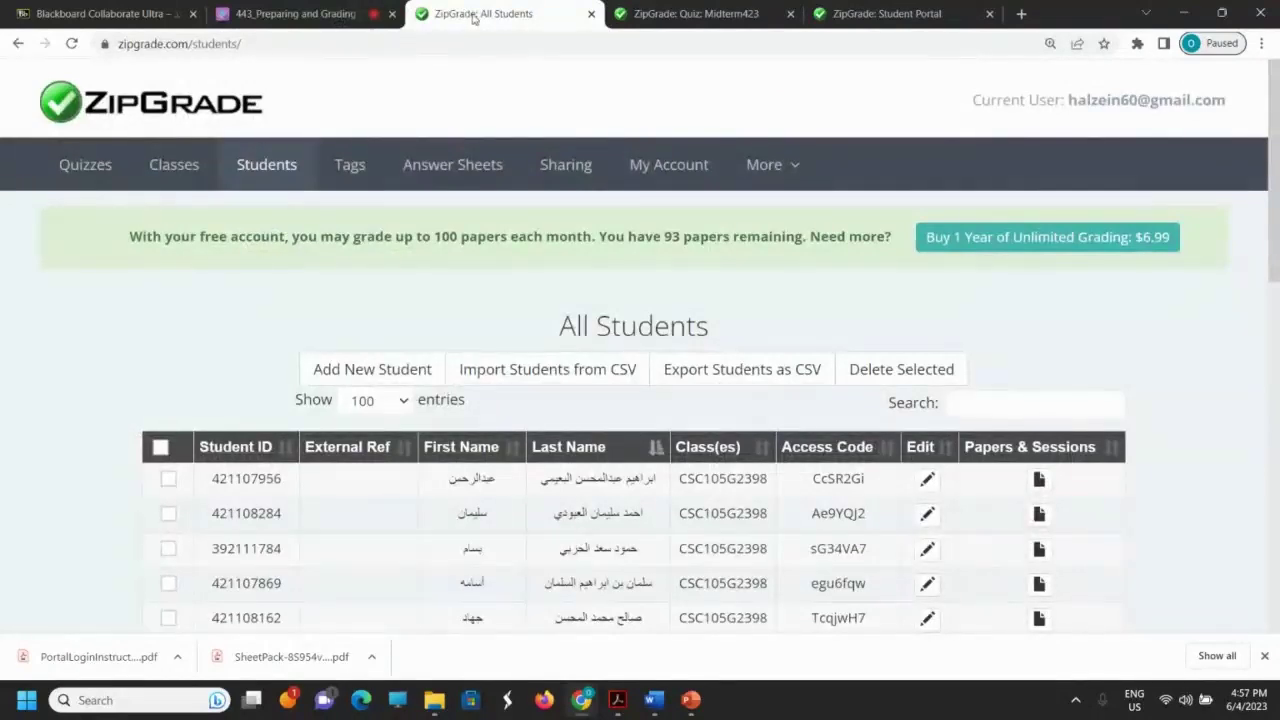
click(305, 14)
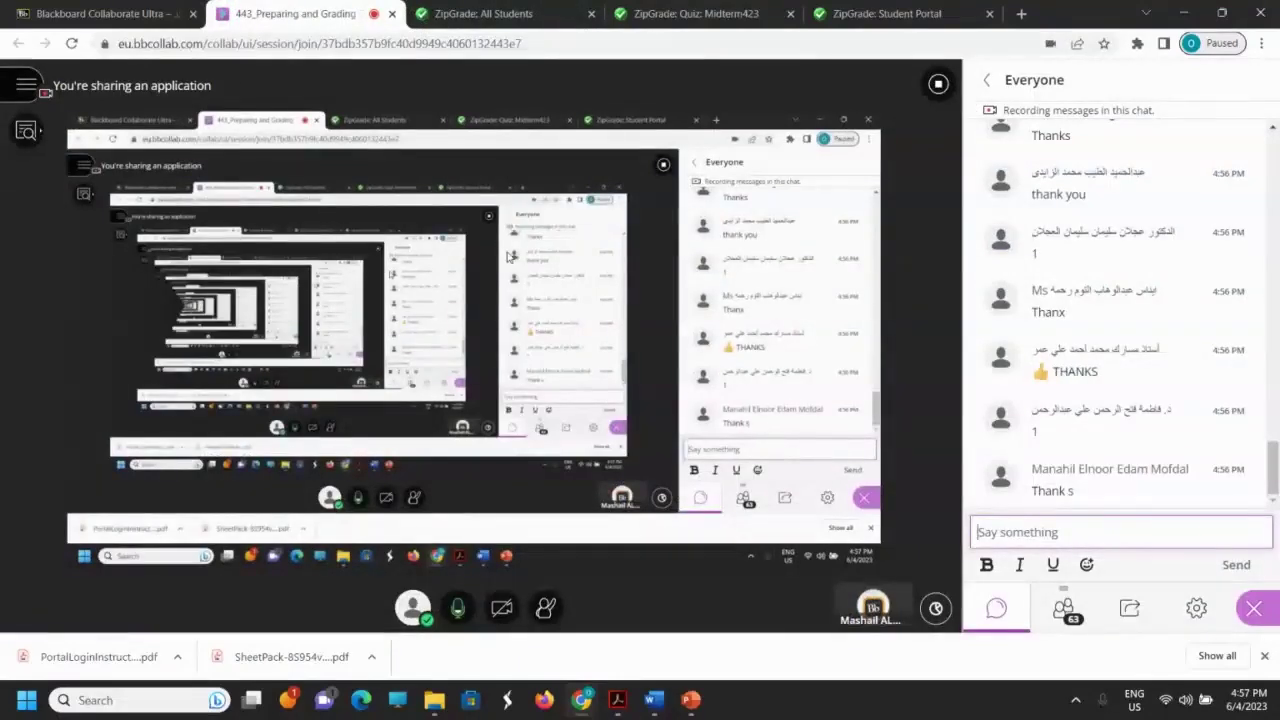